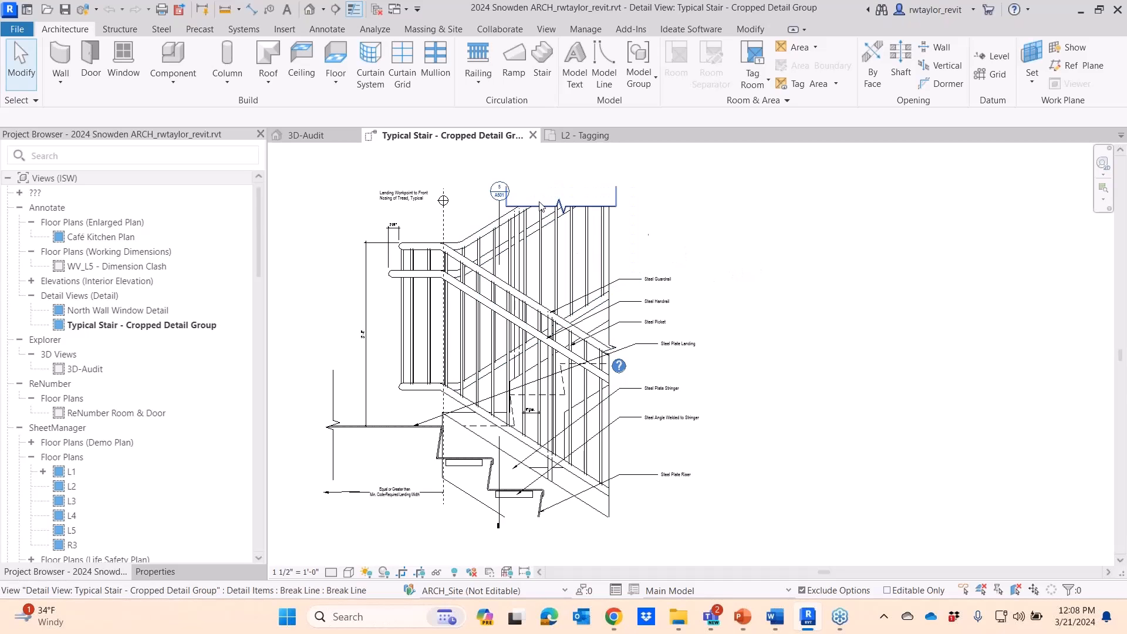
Start Ideate Annotate from the Typical Stair - Cropped Detail Group view and list the annotations of the entire project
left_click(324, 139)
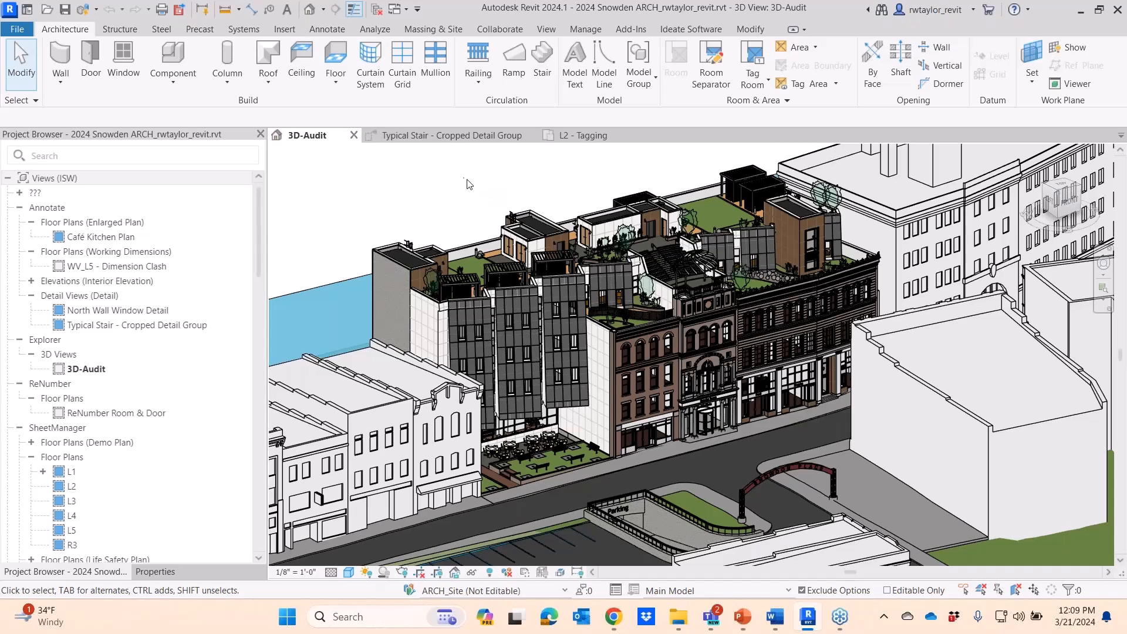
left_click(447, 136)
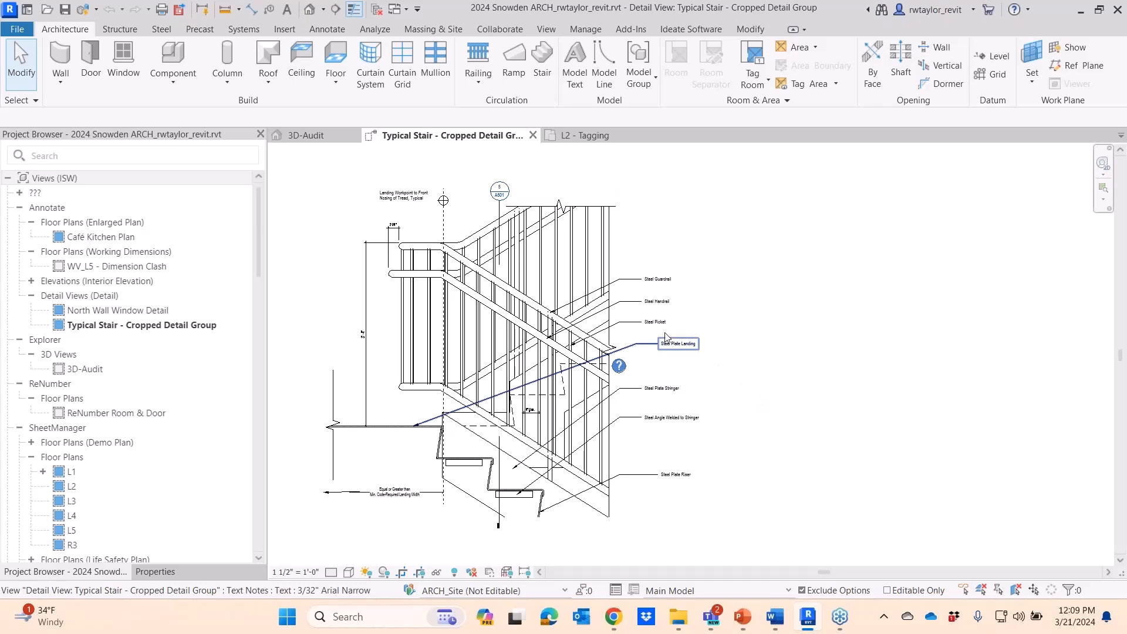
left_click(685, 32)
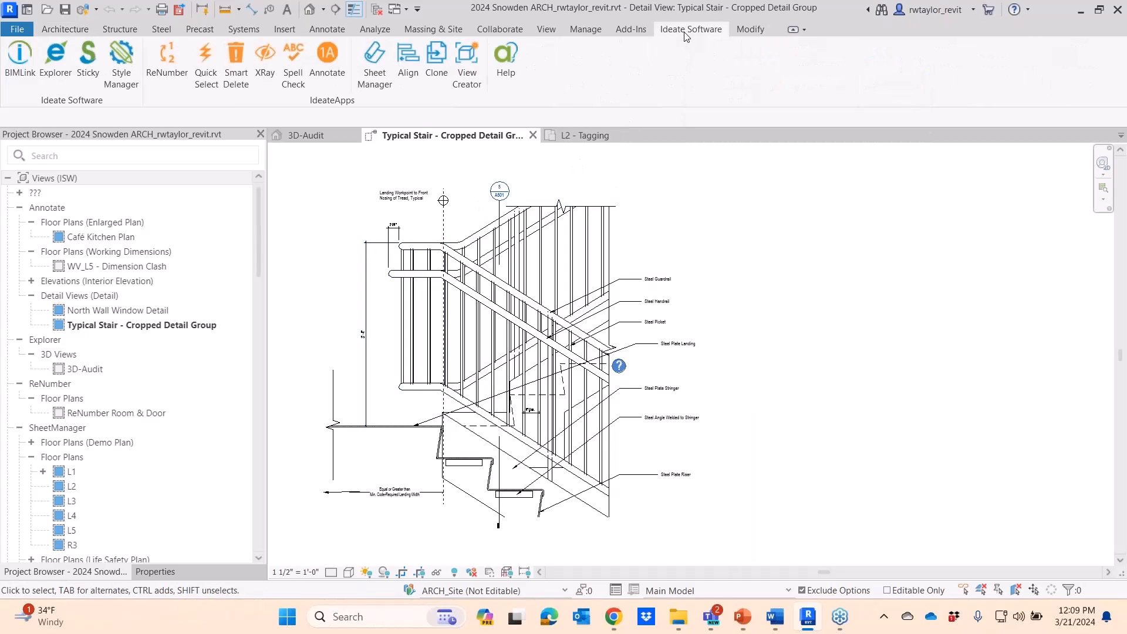
left_click(327, 71)
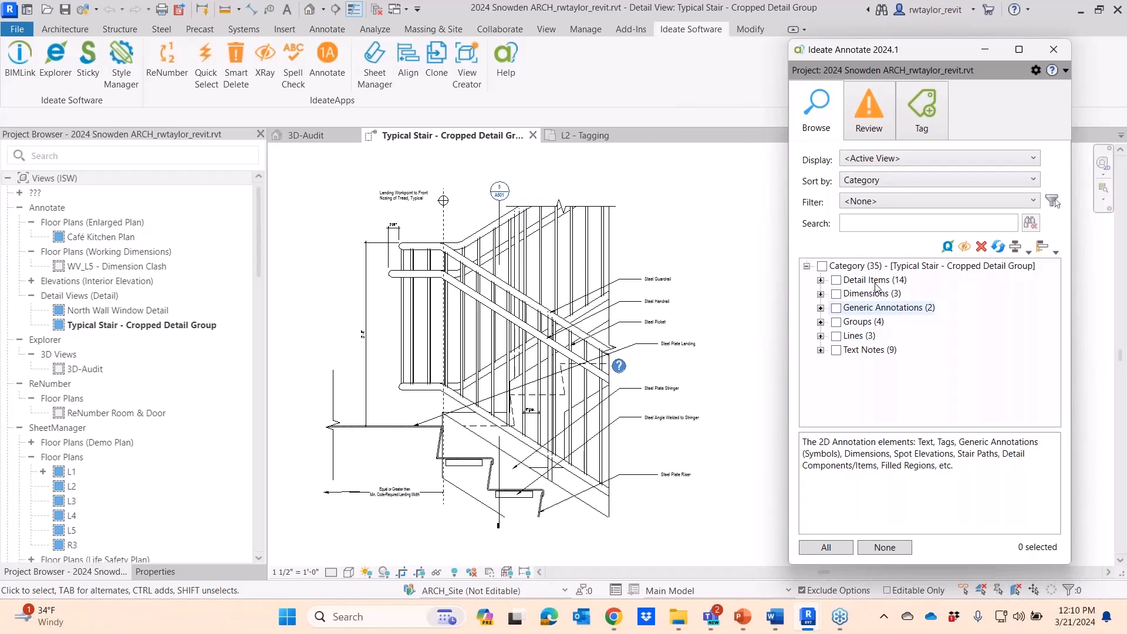
left_click(898, 161)
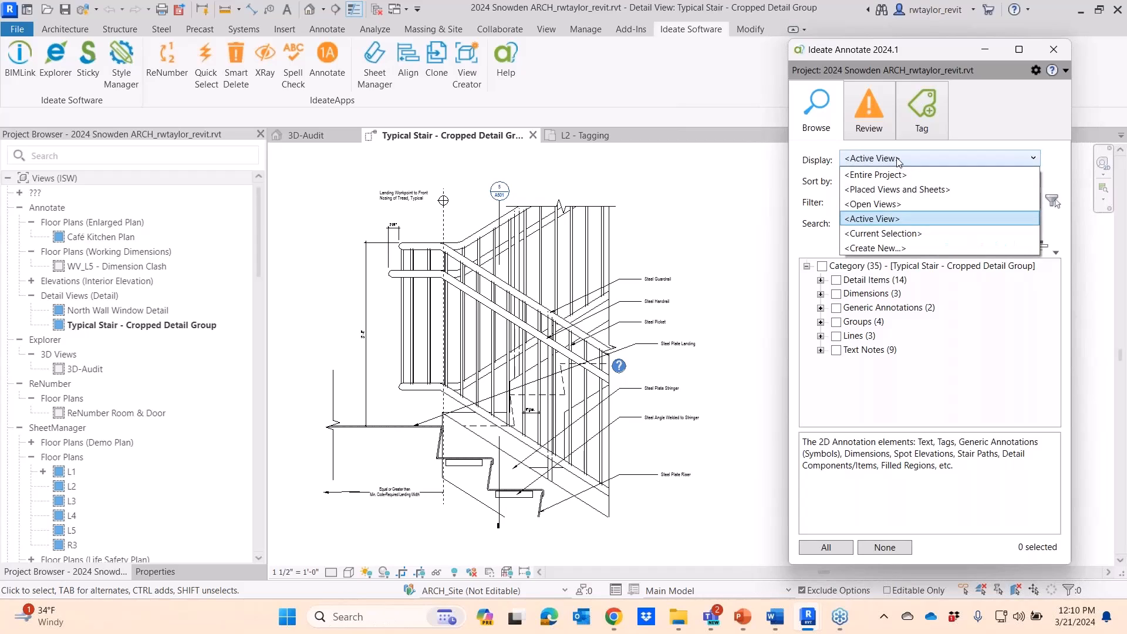
left_click(898, 175)
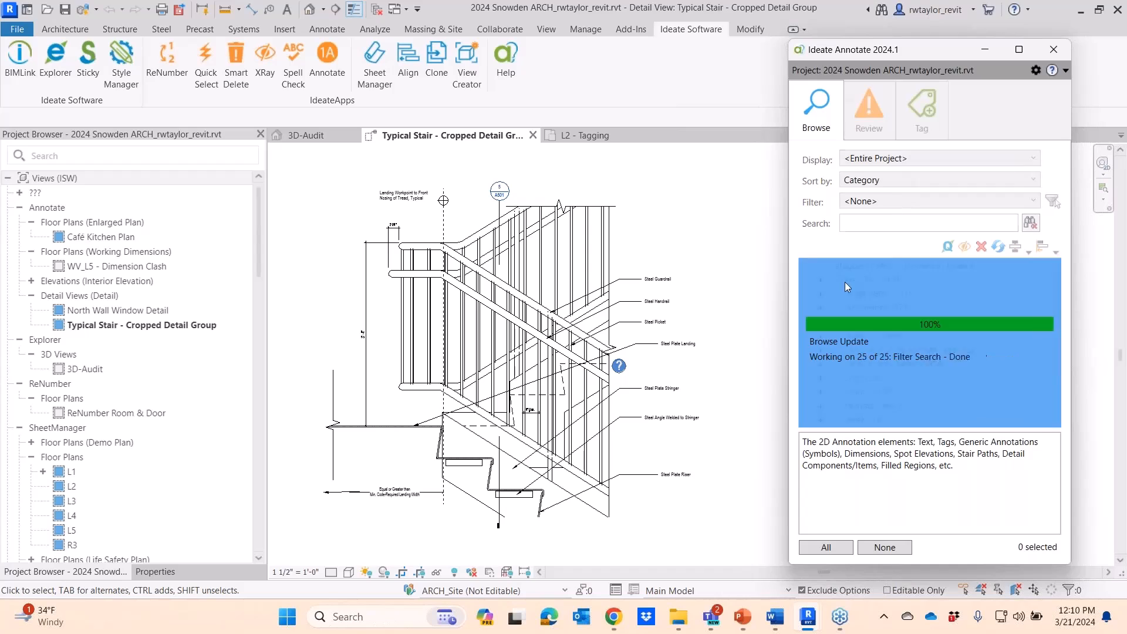
Create a new display rule for views and name it Level Views
left_click(880, 160)
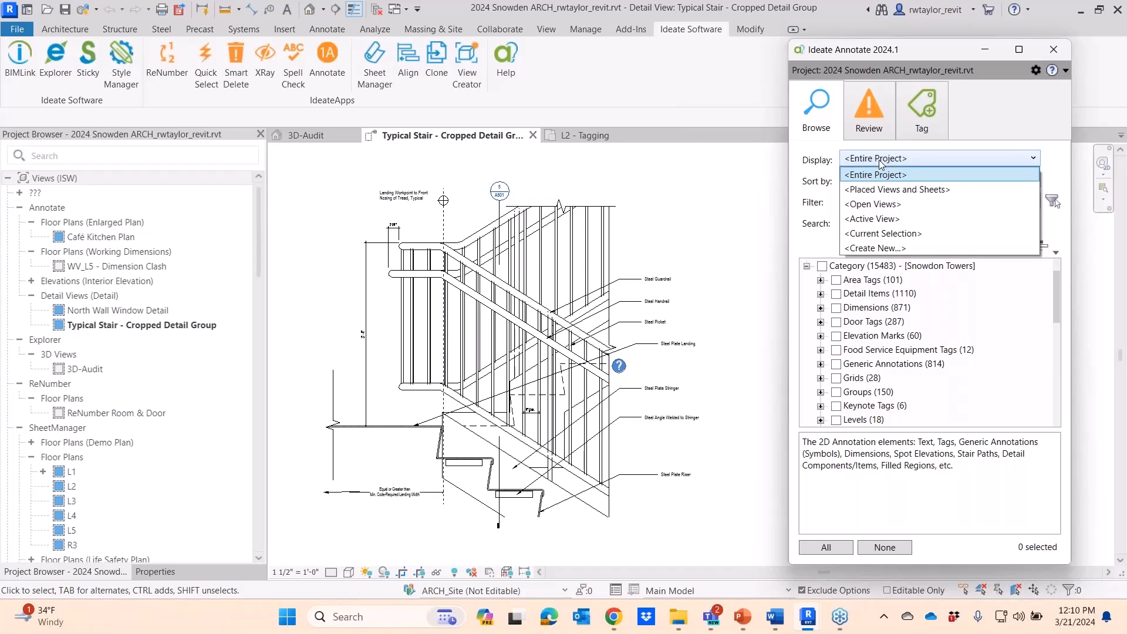
left_click(896, 248)
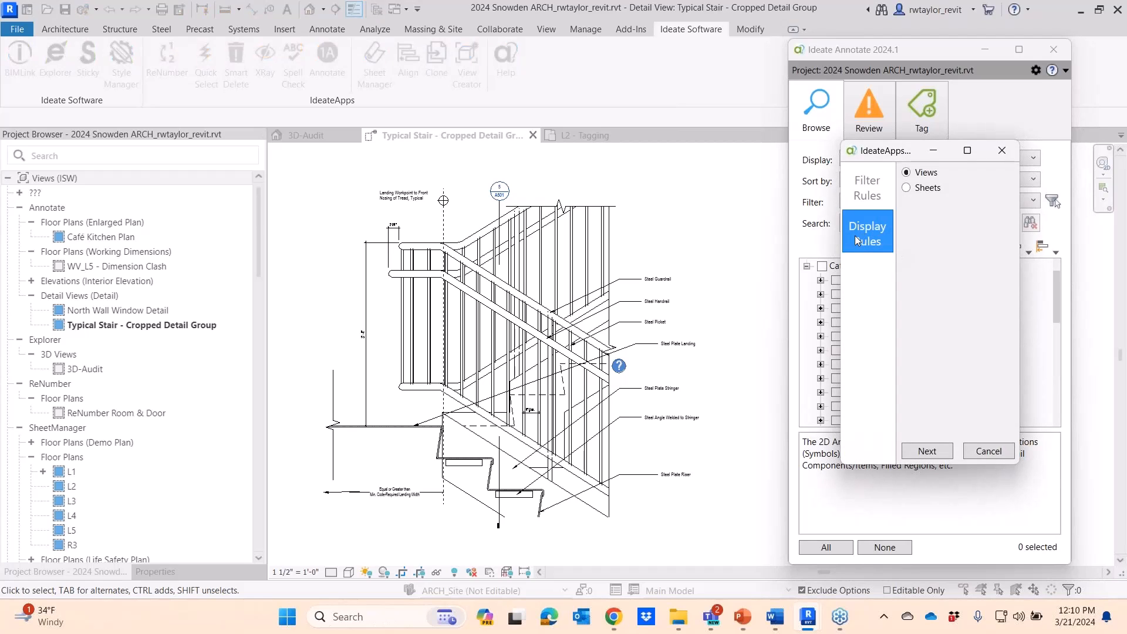
left_click(933, 450)
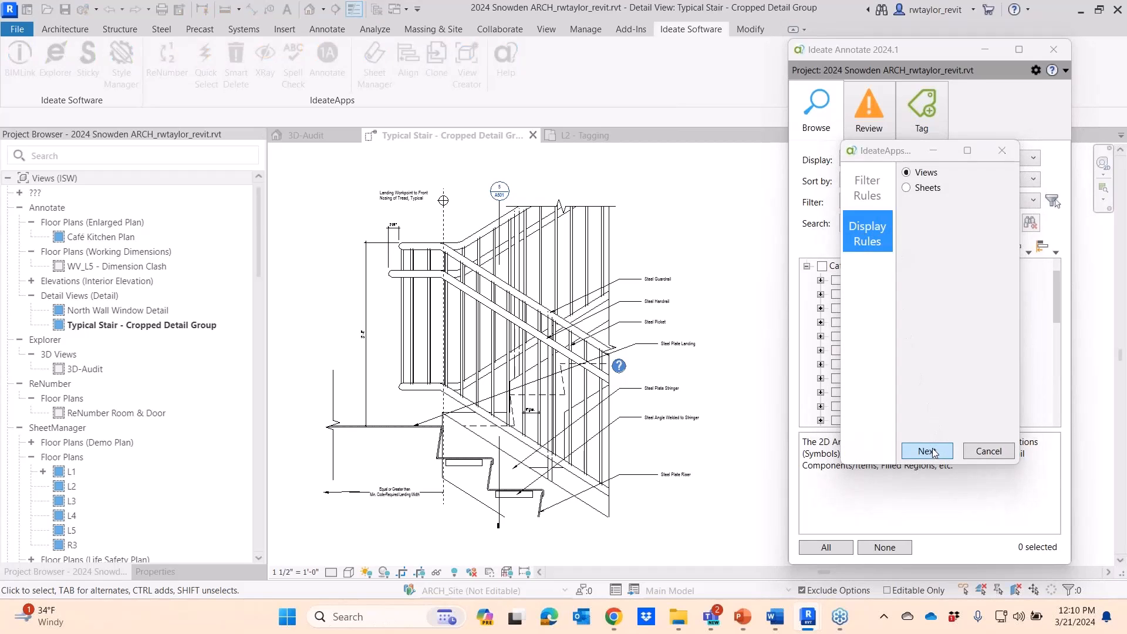
left_click_drag(802, 148, 674, 167)
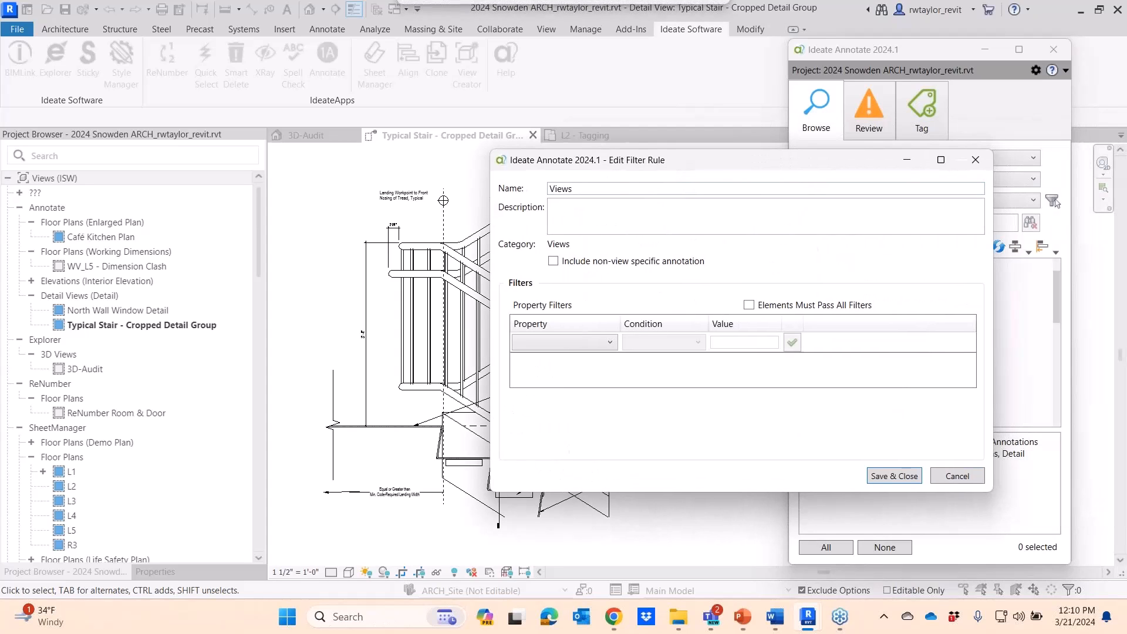
left_click_drag(589, 189, 539, 195)
type("Lev")
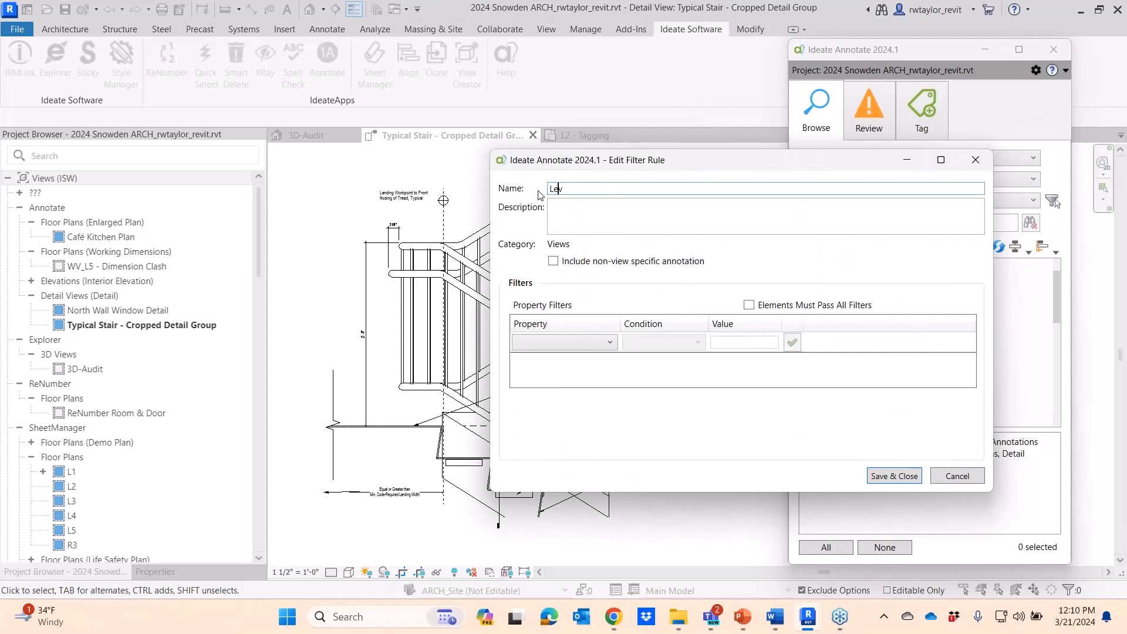
type("el Views")
Add the property filter View Name contains L to the Level Views rule and save it
left_click(599, 348)
left_click(572, 358)
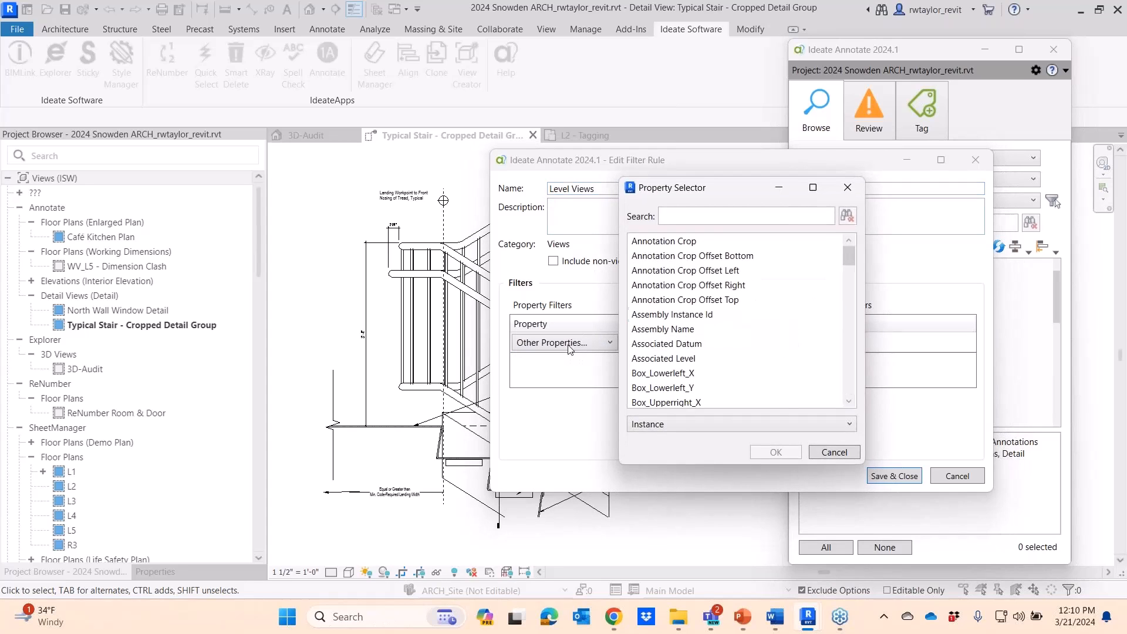
left_click(676, 214)
type("view name")
left_click(648, 241)
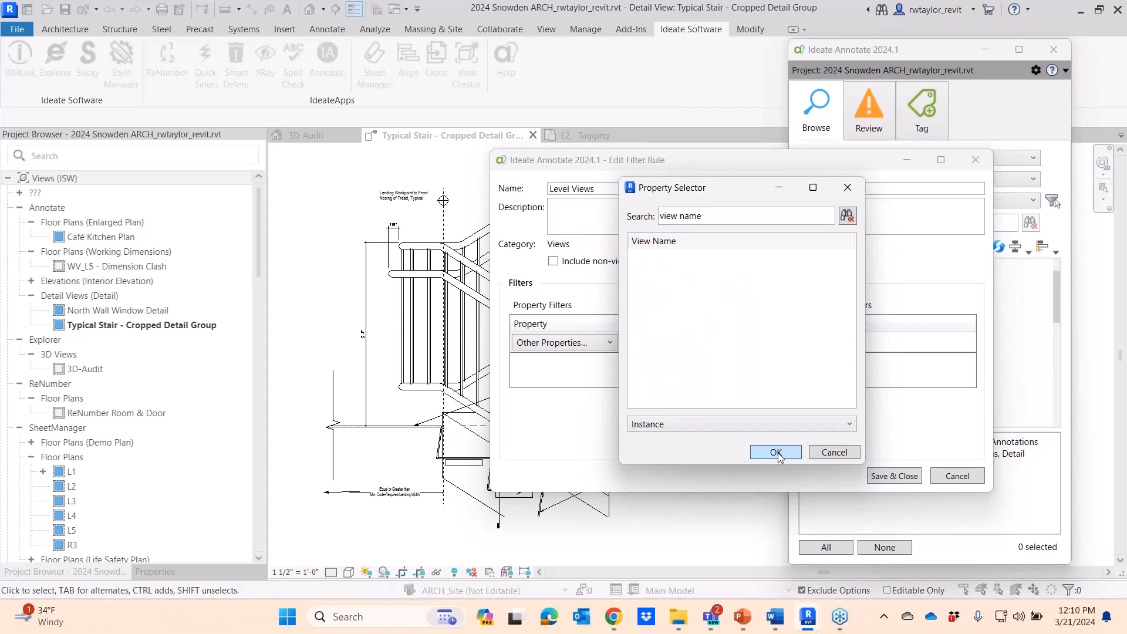
left_click(775, 452)
left_click(698, 343)
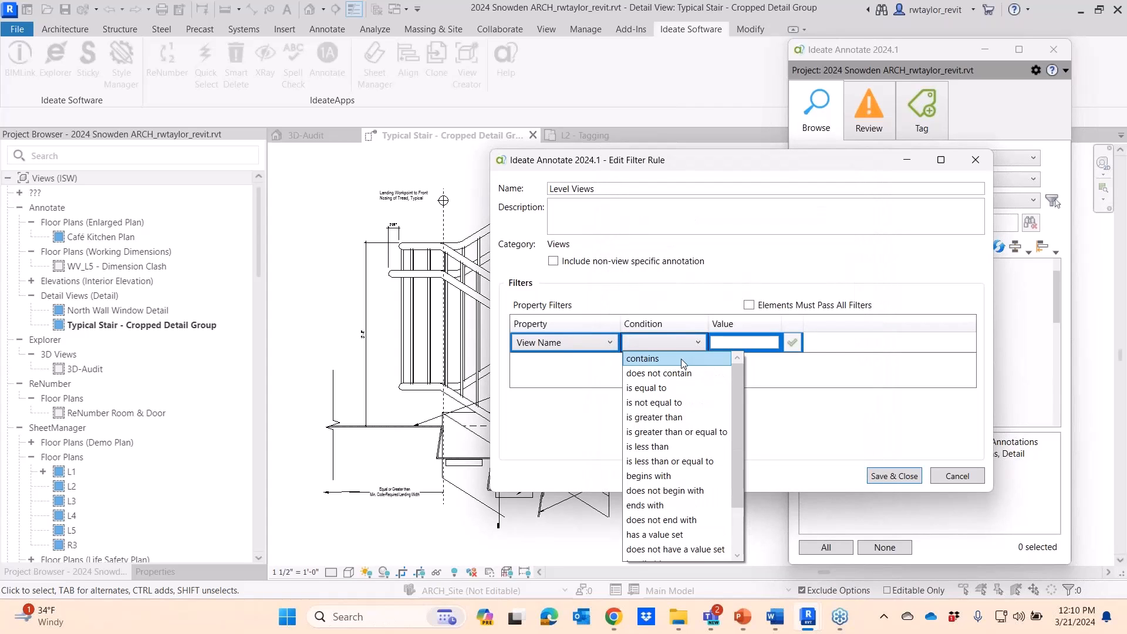
left_click(683, 359)
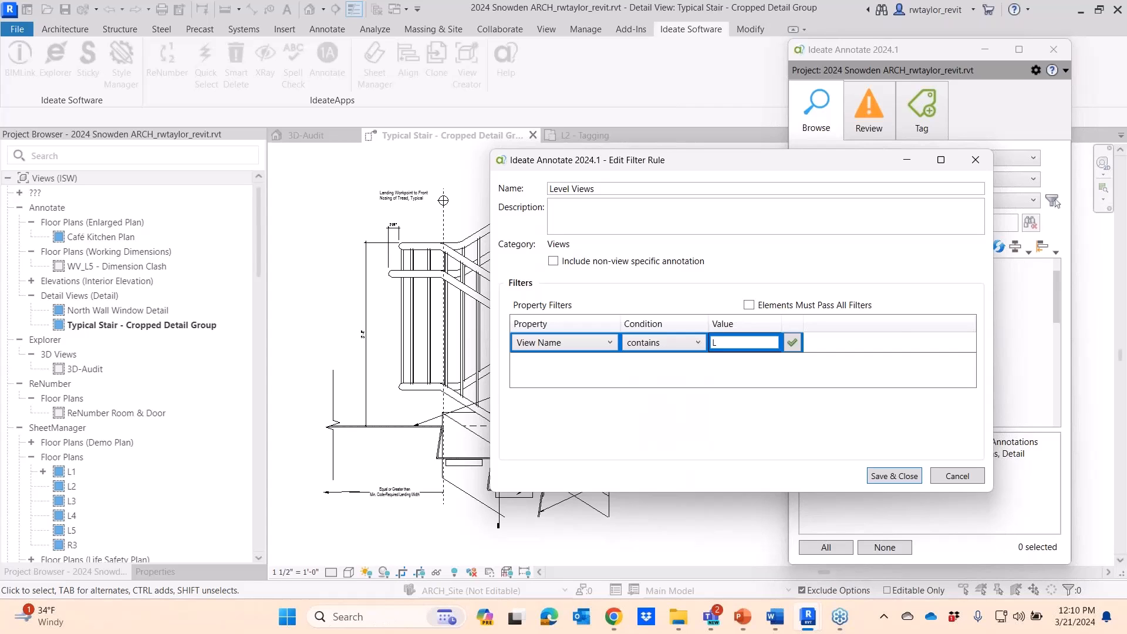
left_click(791, 342)
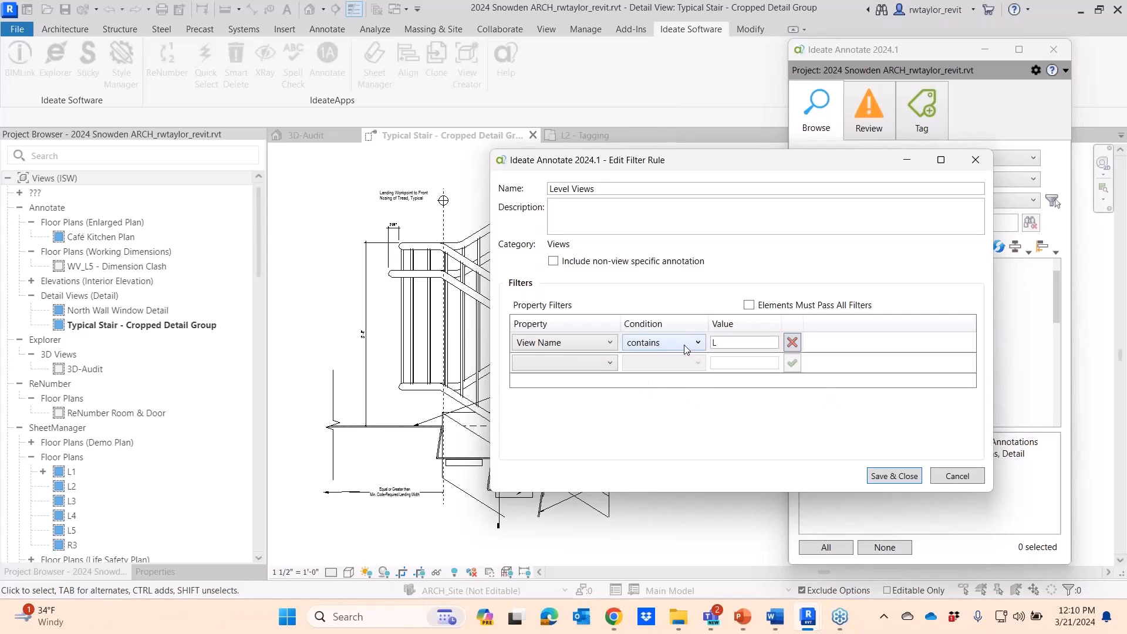
left_click(887, 476)
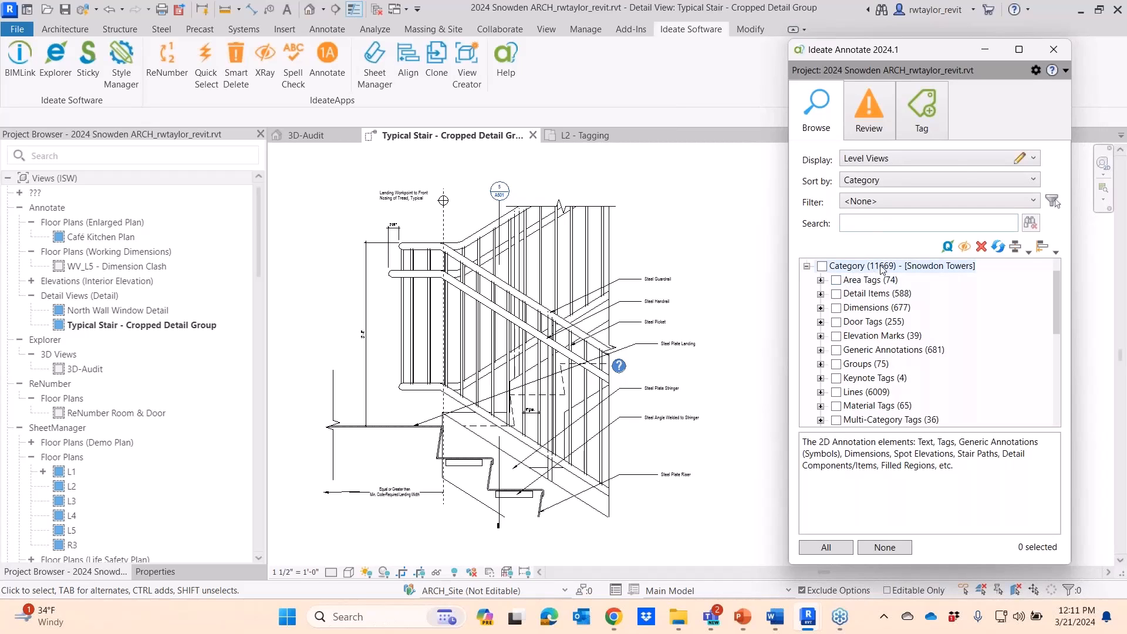
Check the Level Views rule's definition and limit the annotation list to the active view, sorted by category
left_click(1018, 160)
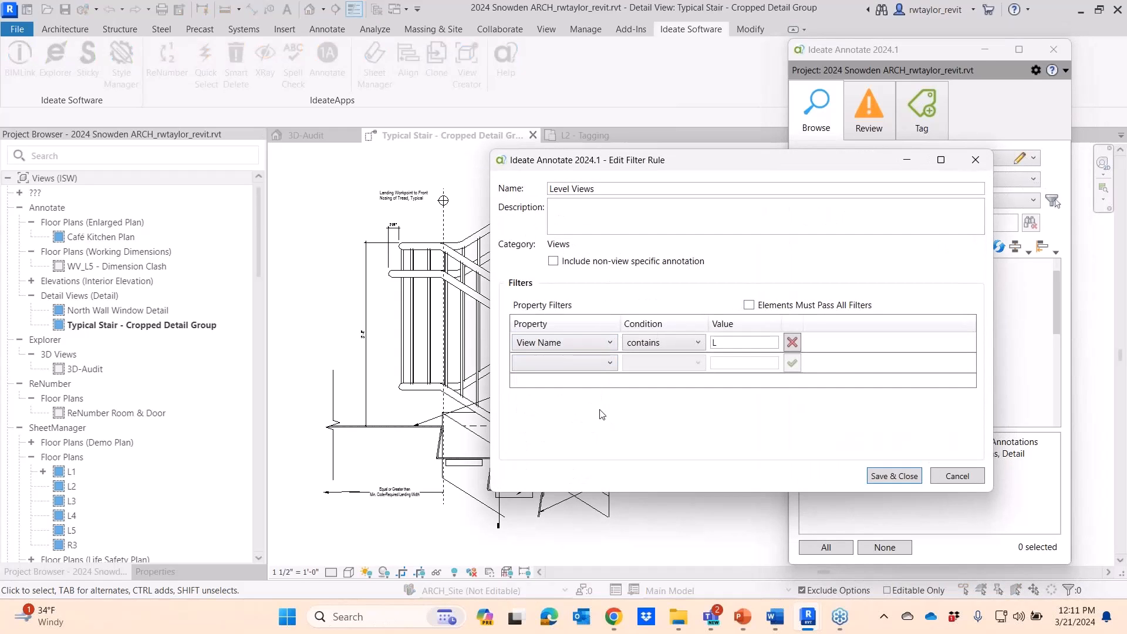
left_click(974, 162)
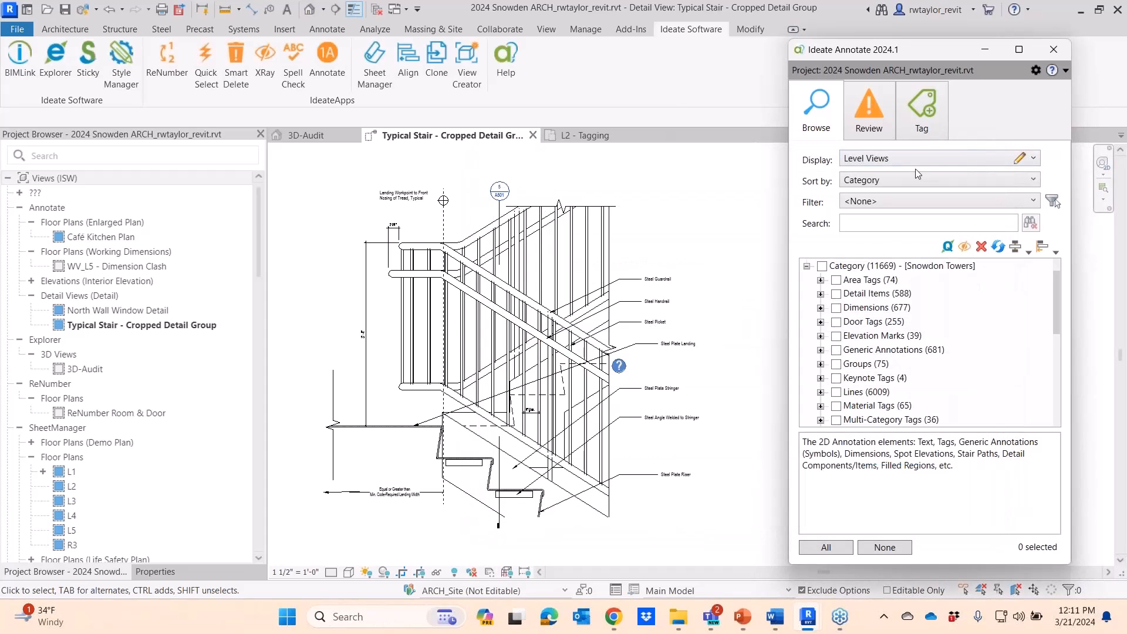
left_click(968, 162)
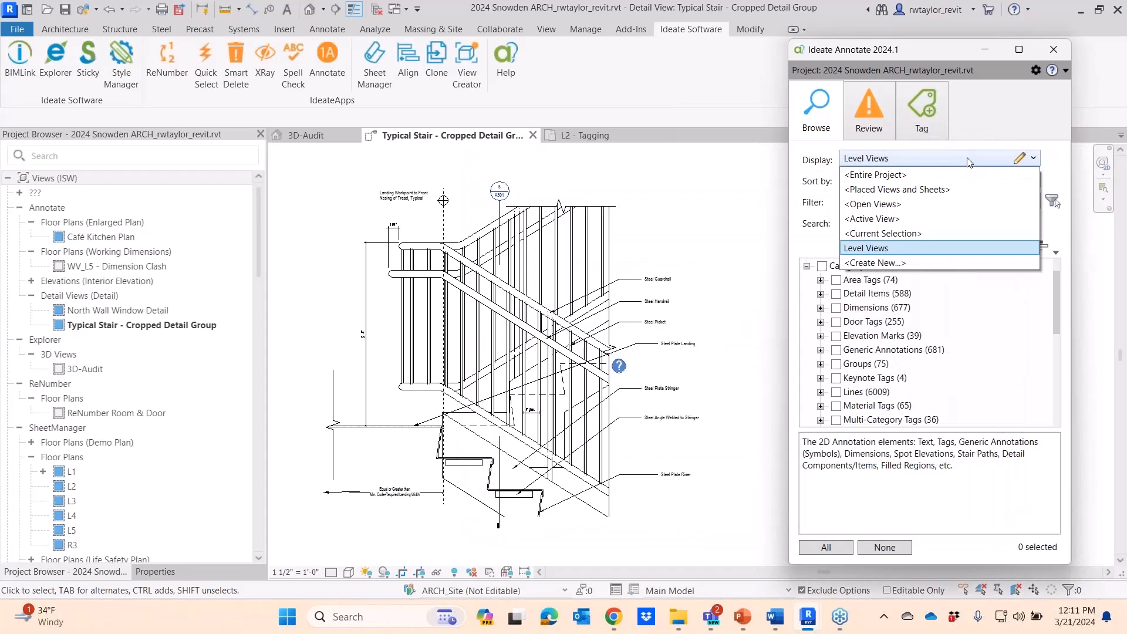
left_click(917, 220)
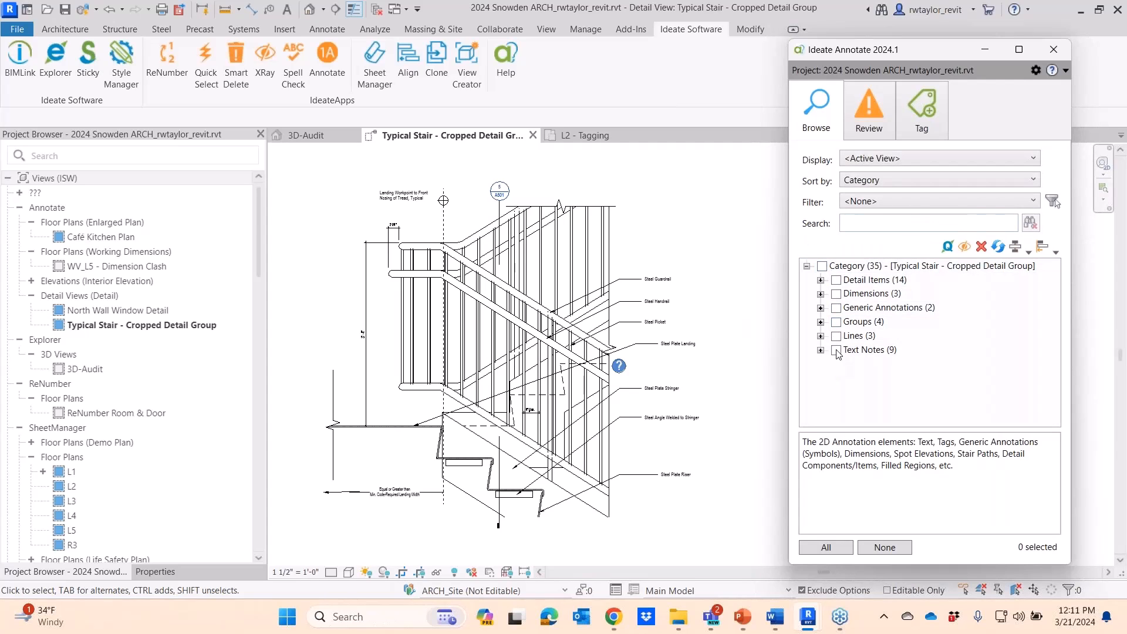
left_click(889, 185)
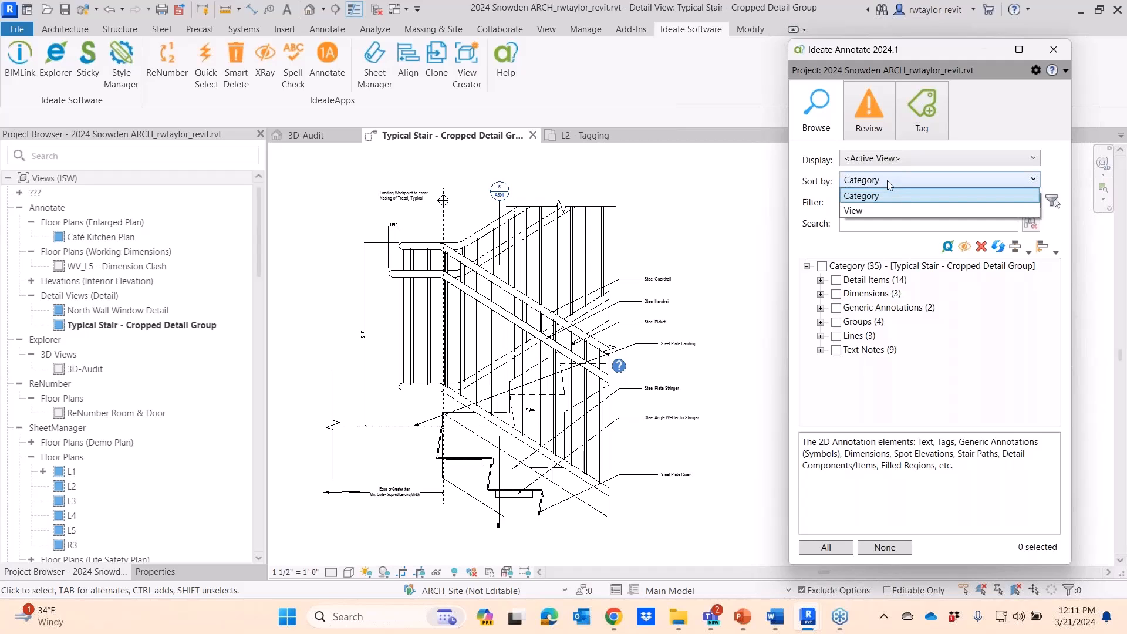
left_click(880, 198)
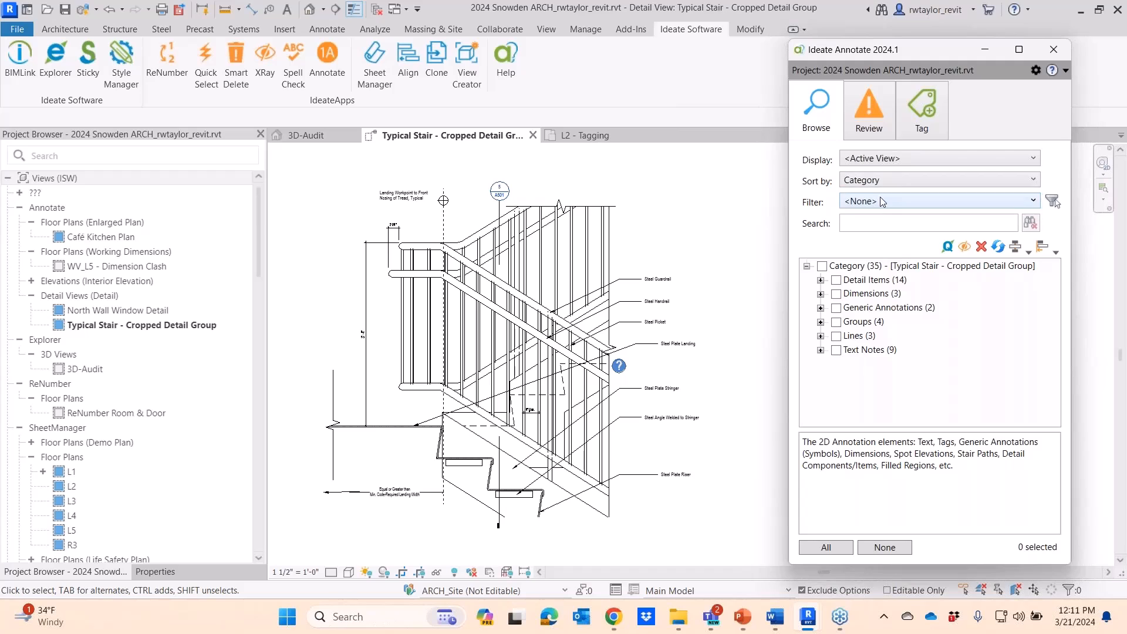
Filter the annotation list by Dimensions with Overrides and inspect that filter's rule without changing it
left_click(872, 203)
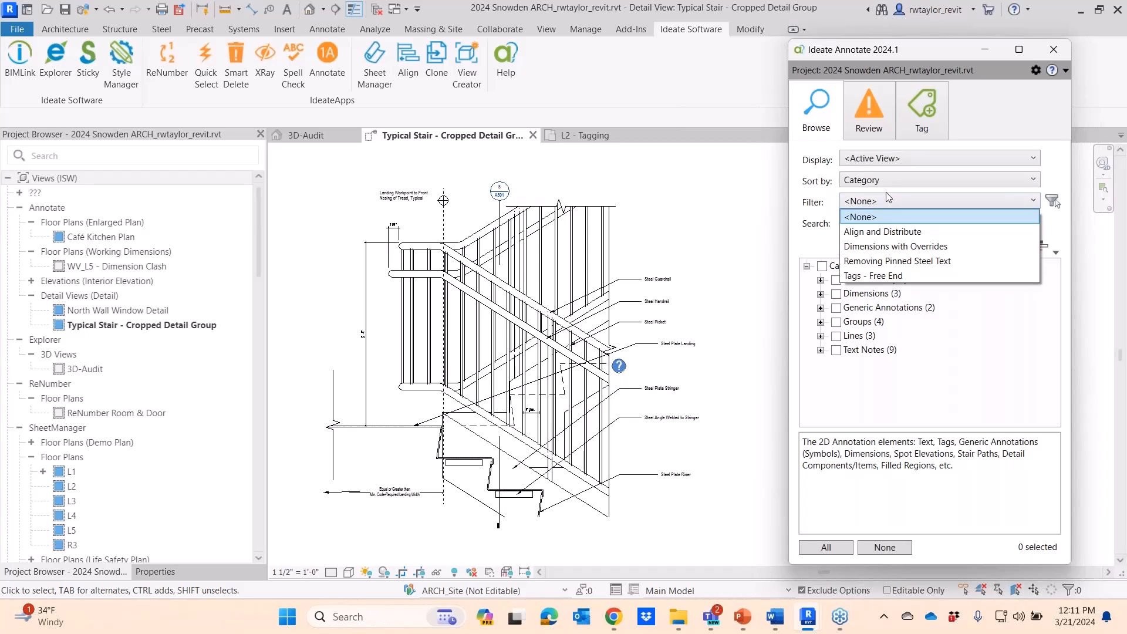
left_click(885, 248)
left_click(1019, 205)
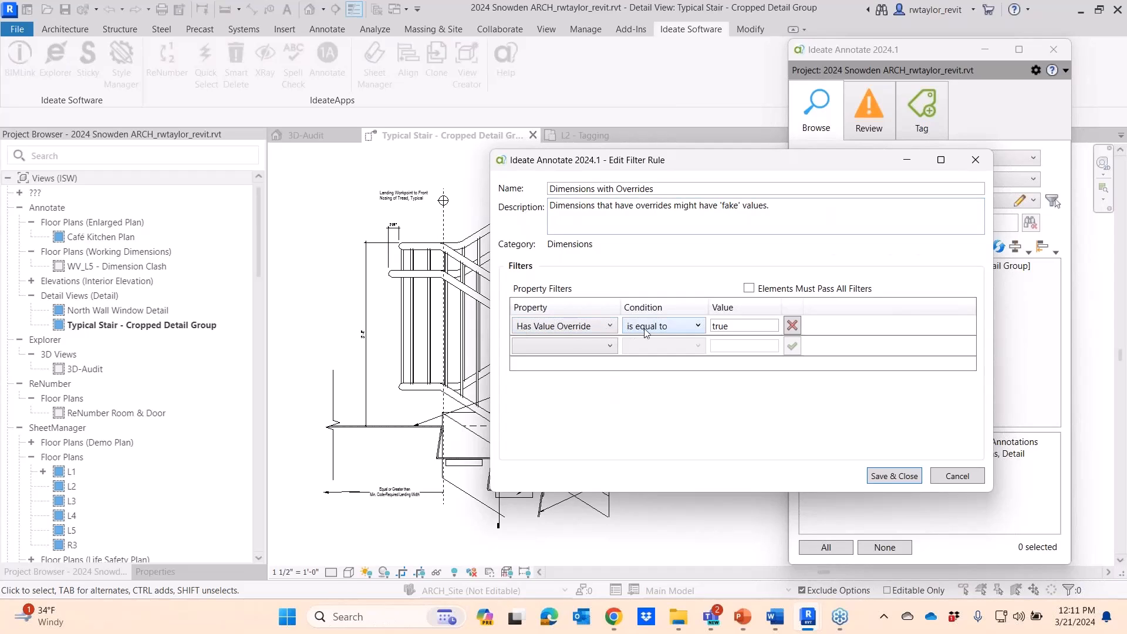
left_click(958, 476)
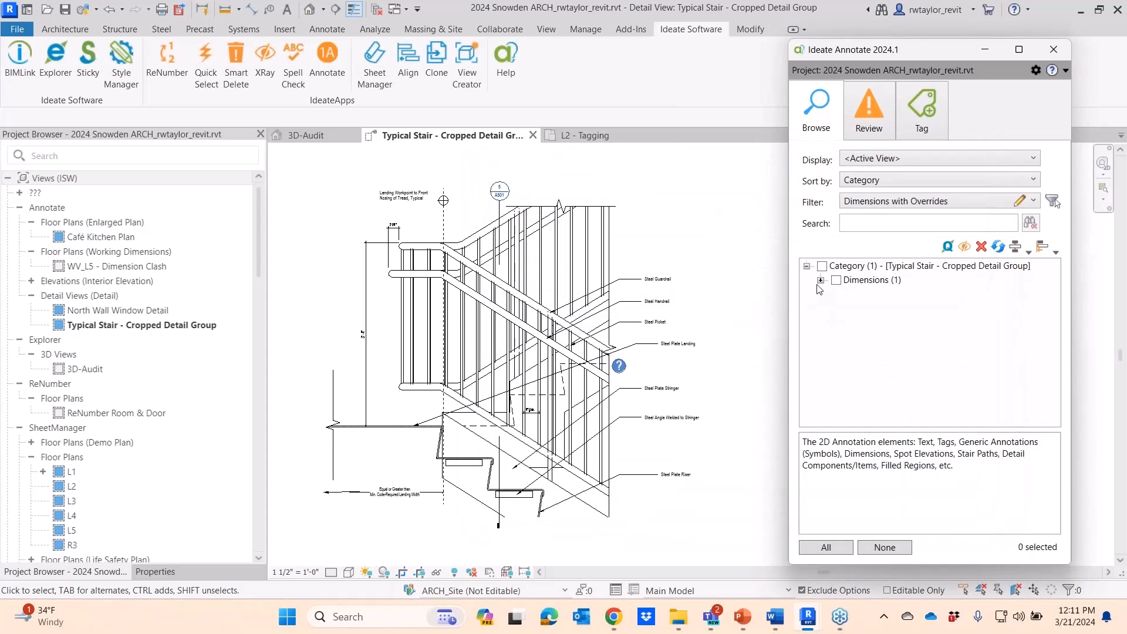
Select the listed Linear - 3/32" Trebuchet MS dimension instance and examine it up close in the stair detail
left_click(820, 281)
left_click(877, 322)
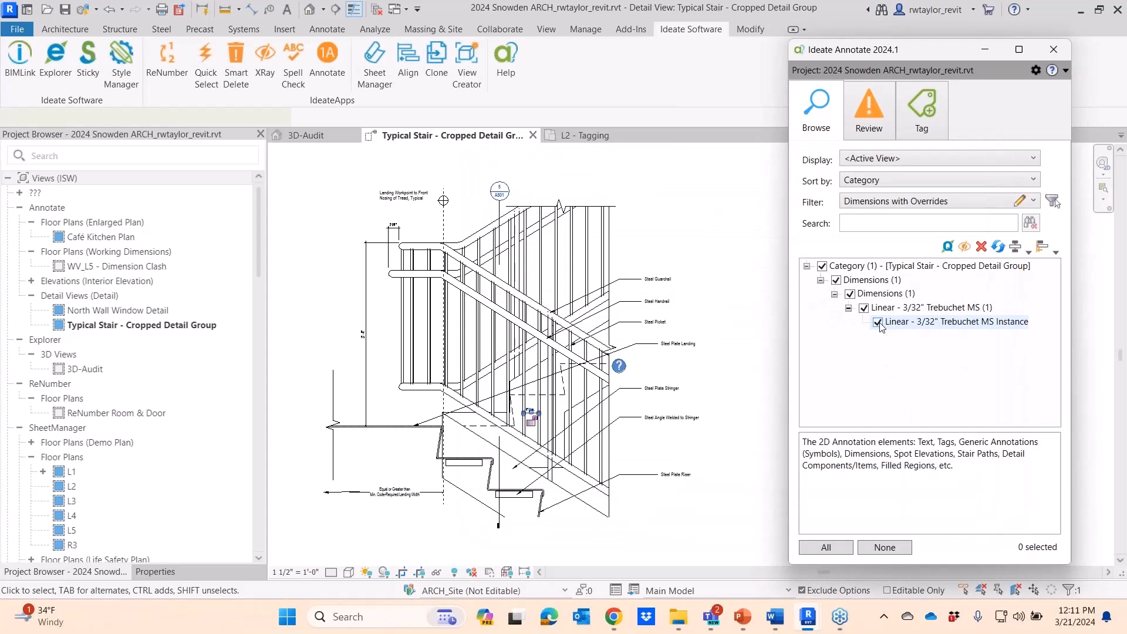
left_click(926, 322)
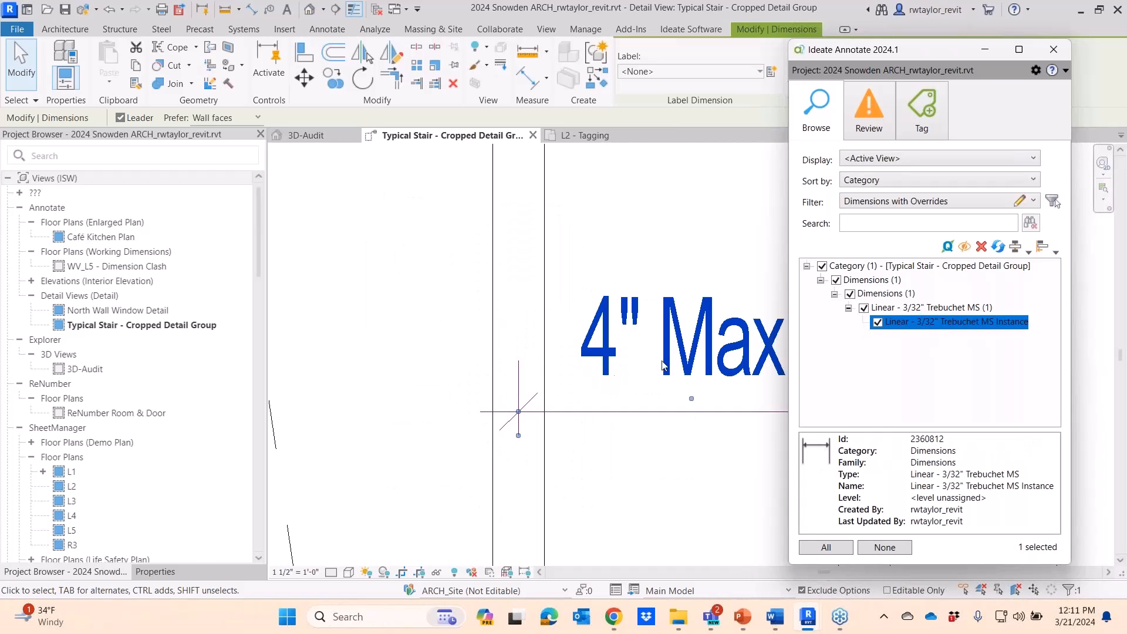
scroll(598, 391, "down", 4)
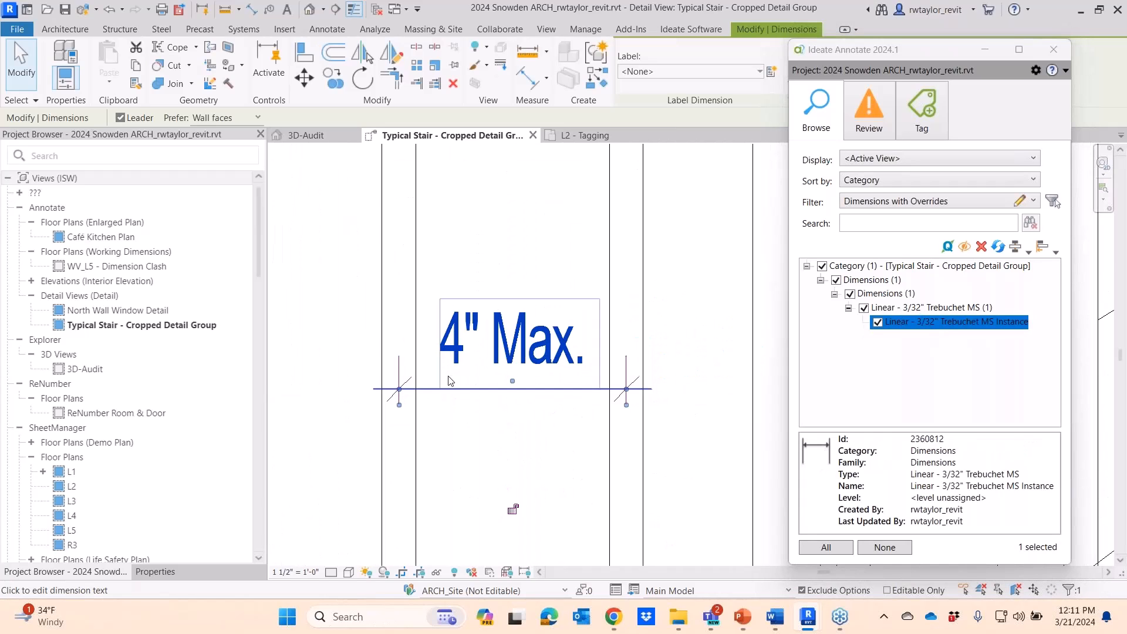
left_click(474, 438)
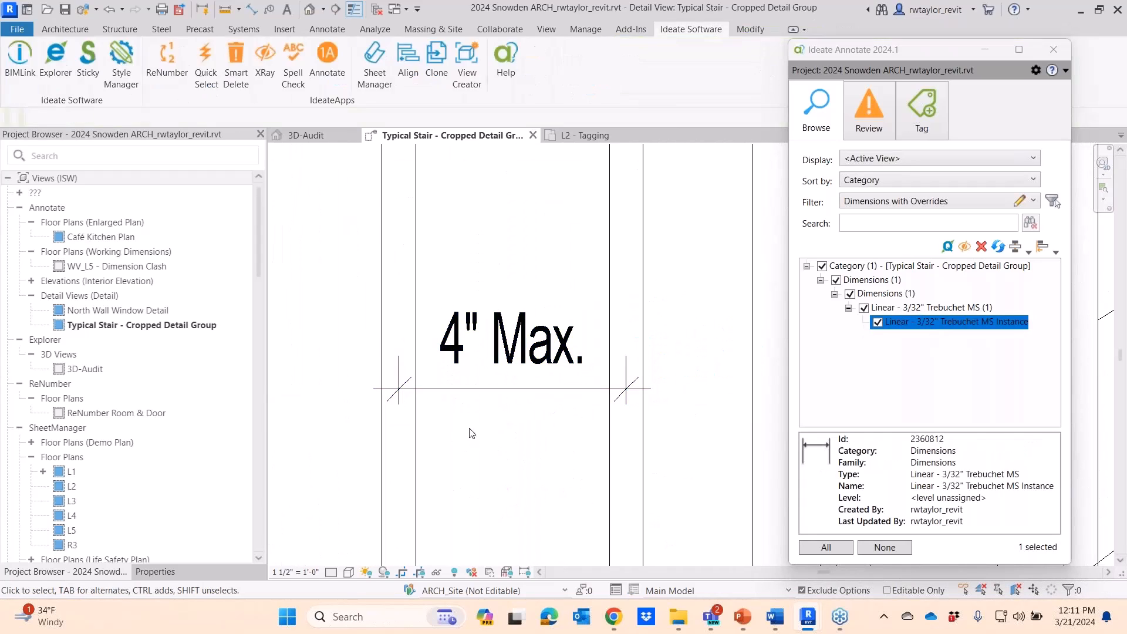
Switch the "4" Max." dimension from replacement text to its actual value and refresh the annotation list
left_click(508, 351)
left_click(509, 350)
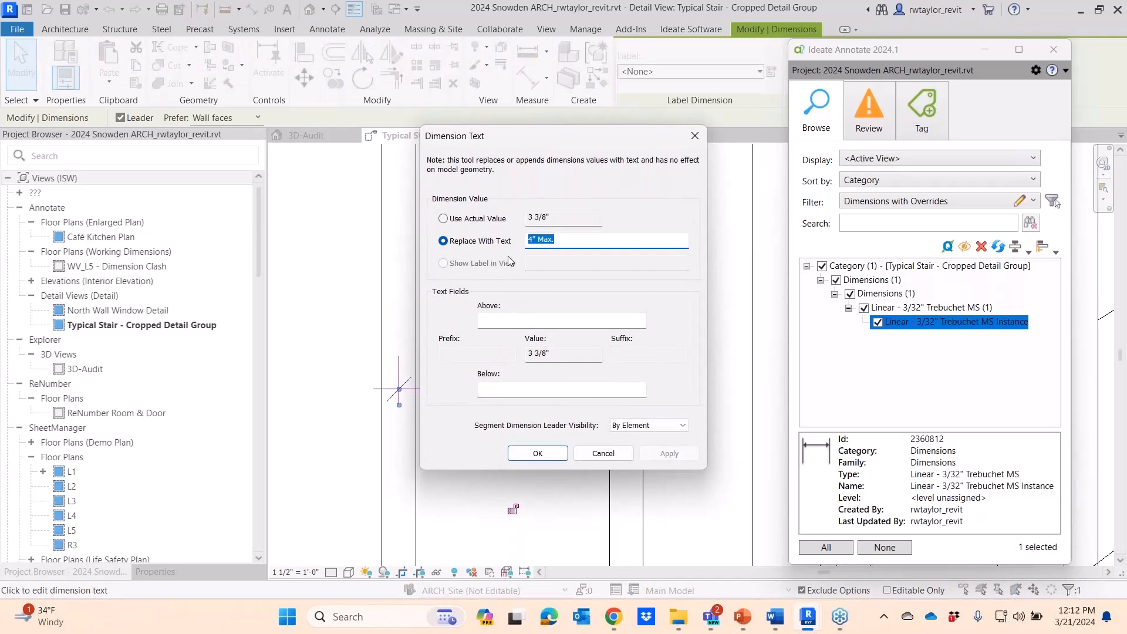
left_click(443, 218)
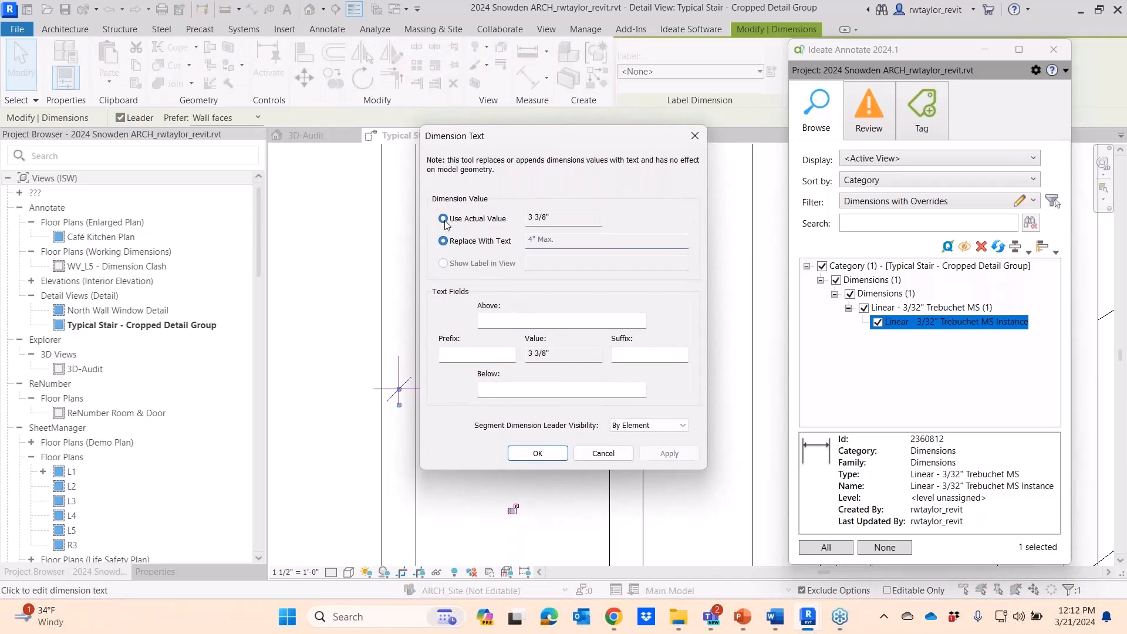
left_click(545, 452)
scroll(544, 451, "down", 8)
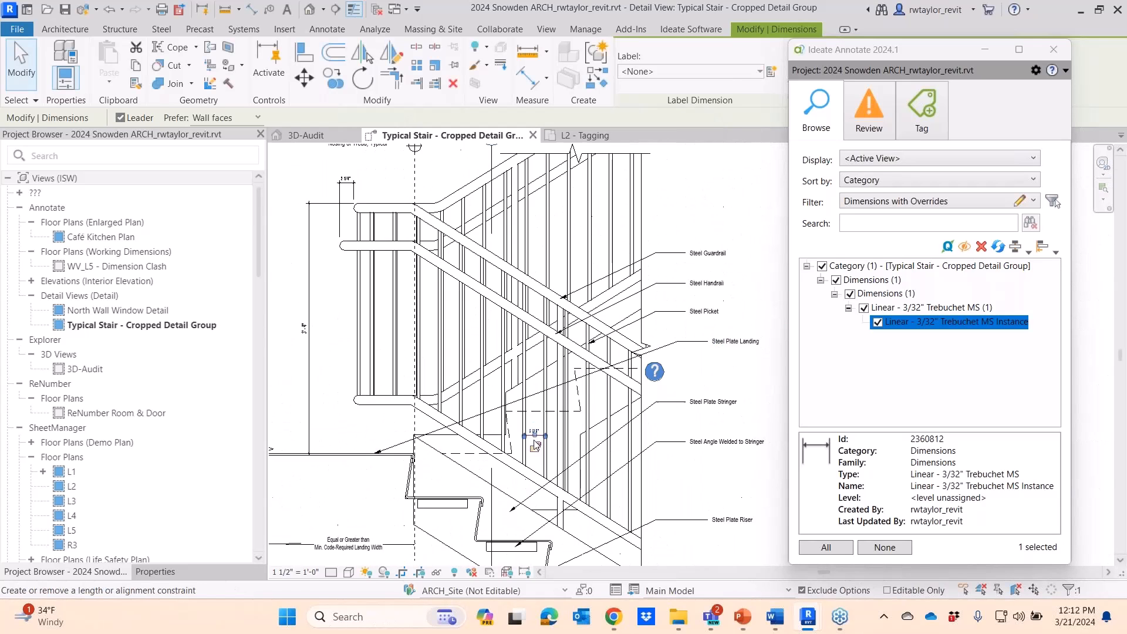
left_click(997, 245)
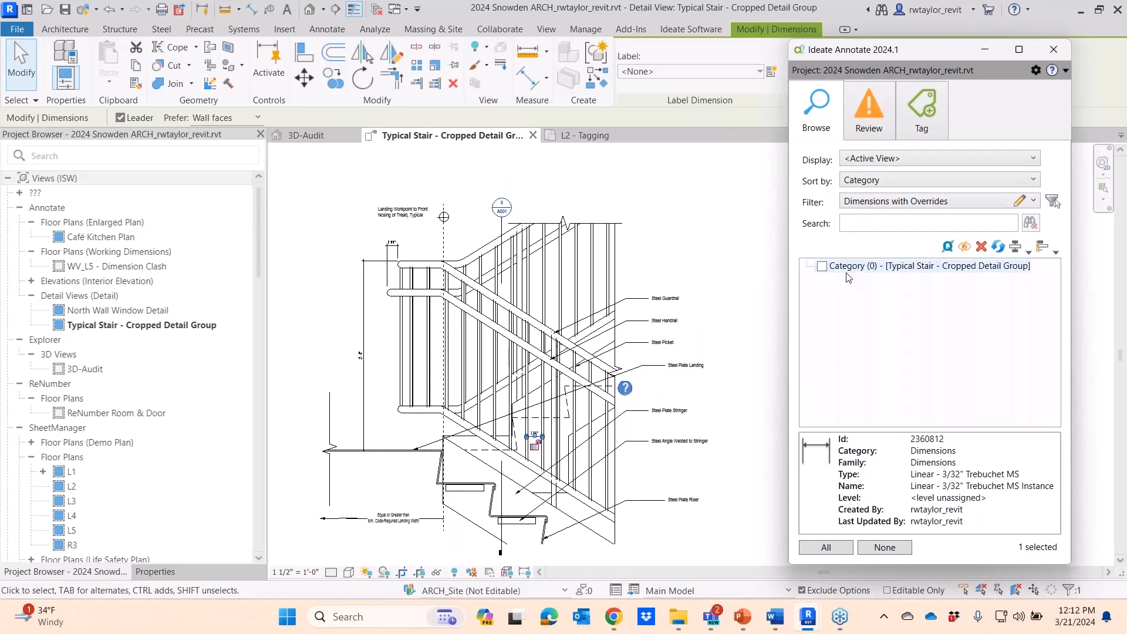
Remove the filter from the annotation list and deselect all elements
left_click(863, 203)
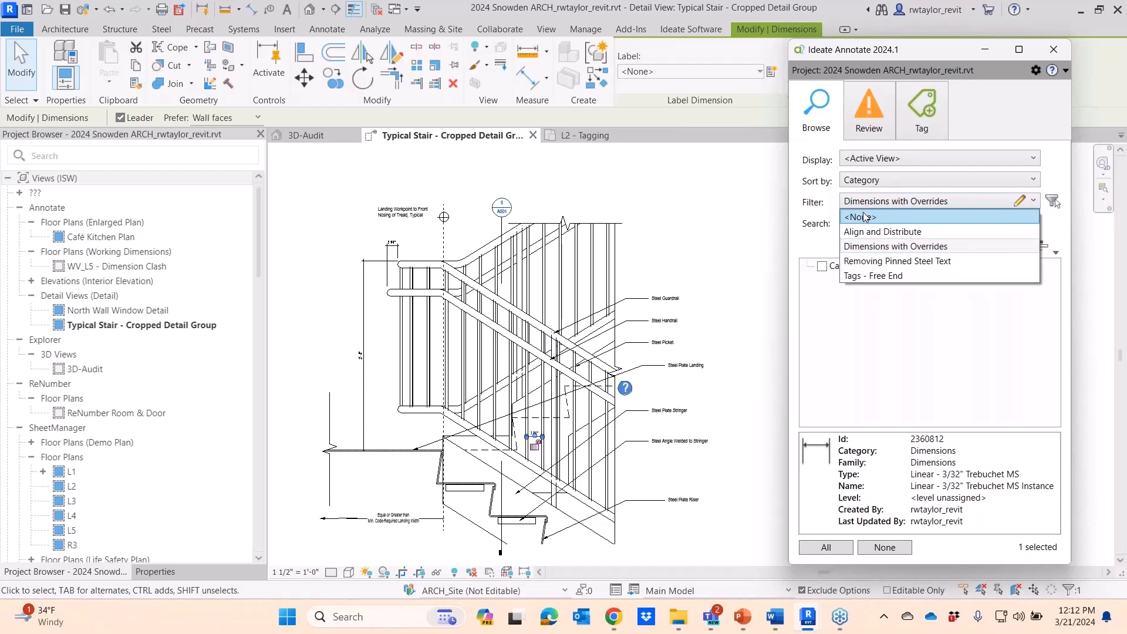
left_click(866, 218)
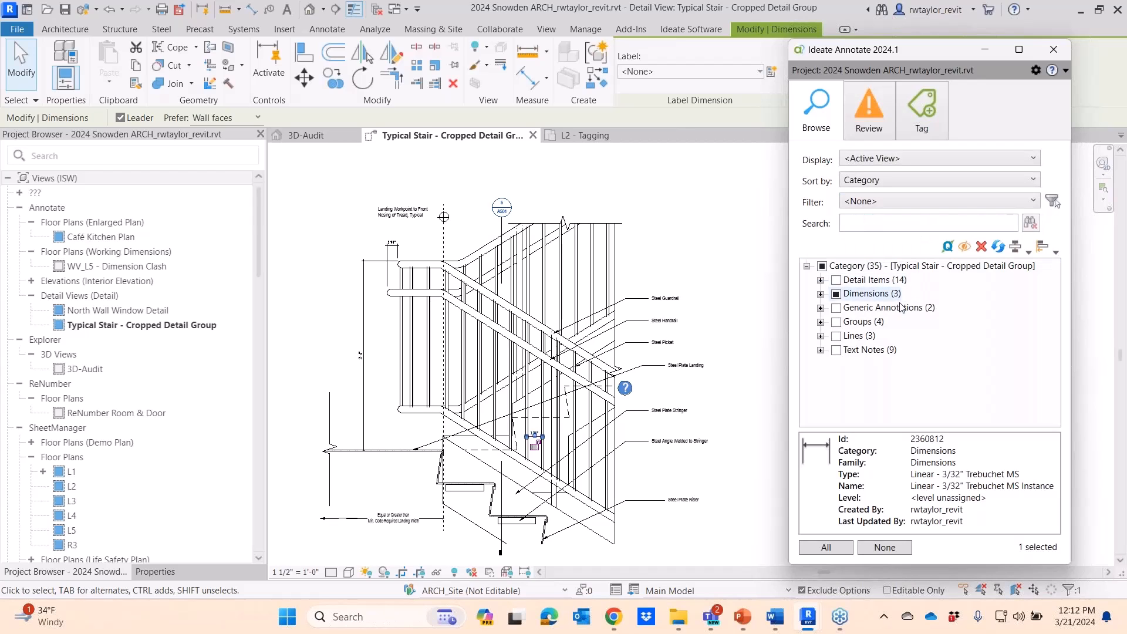
left_click(886, 546)
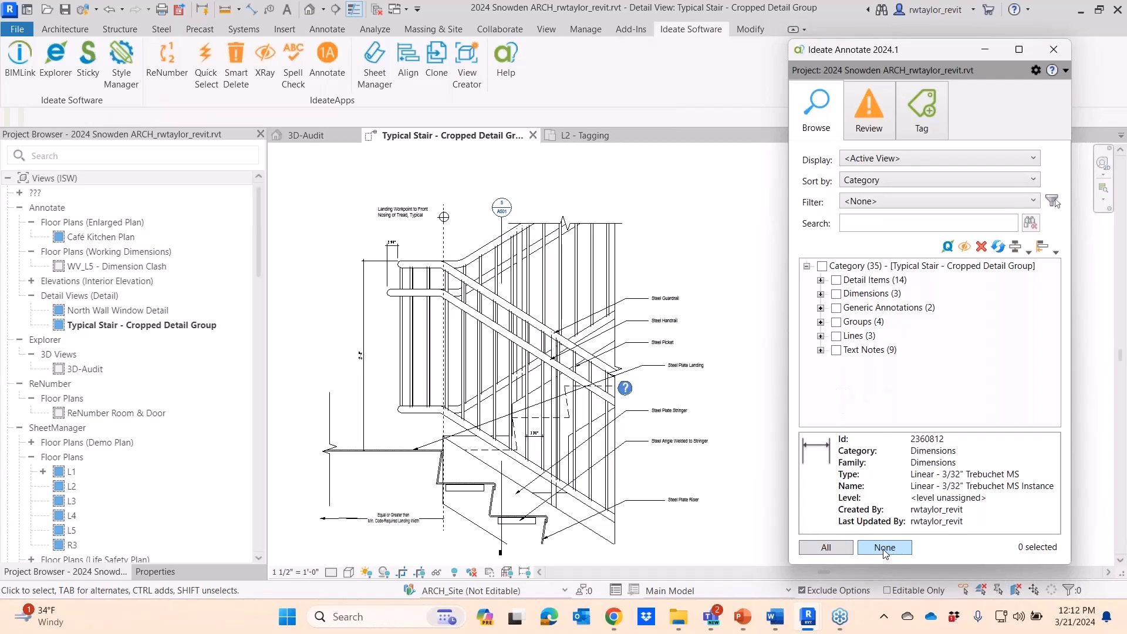
Select the Steel Plate Riser text note in the stair detail to check whether it is pinned, and deselect it
middle_click_drag(674, 422, 605, 387)
scroll(626, 410, "up", 2)
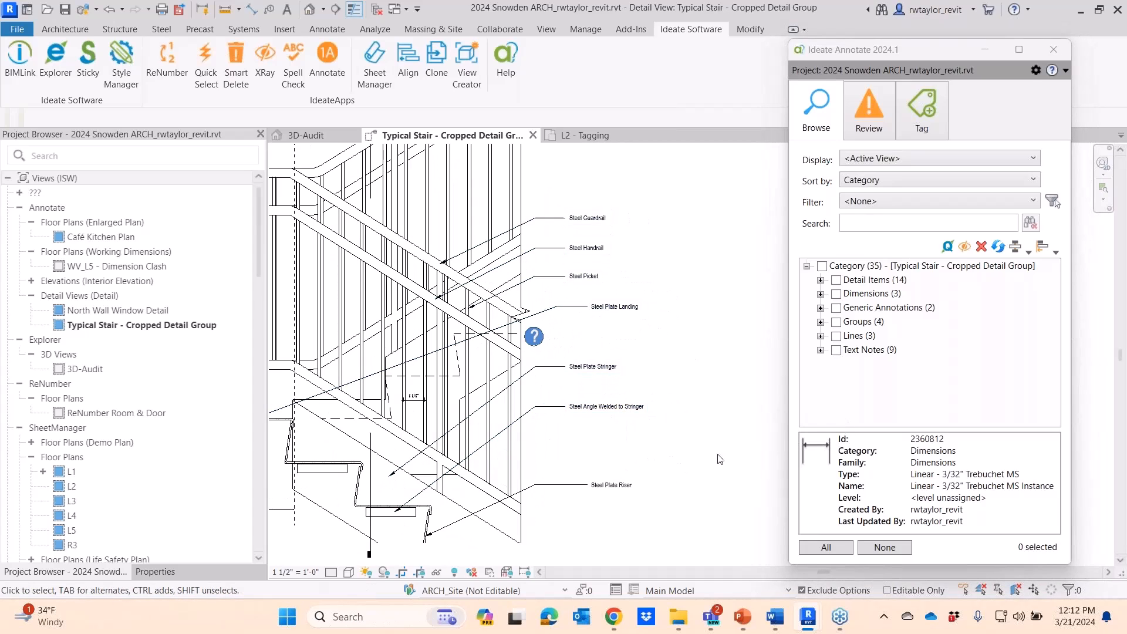
left_click(567, 490)
left_click(645, 506)
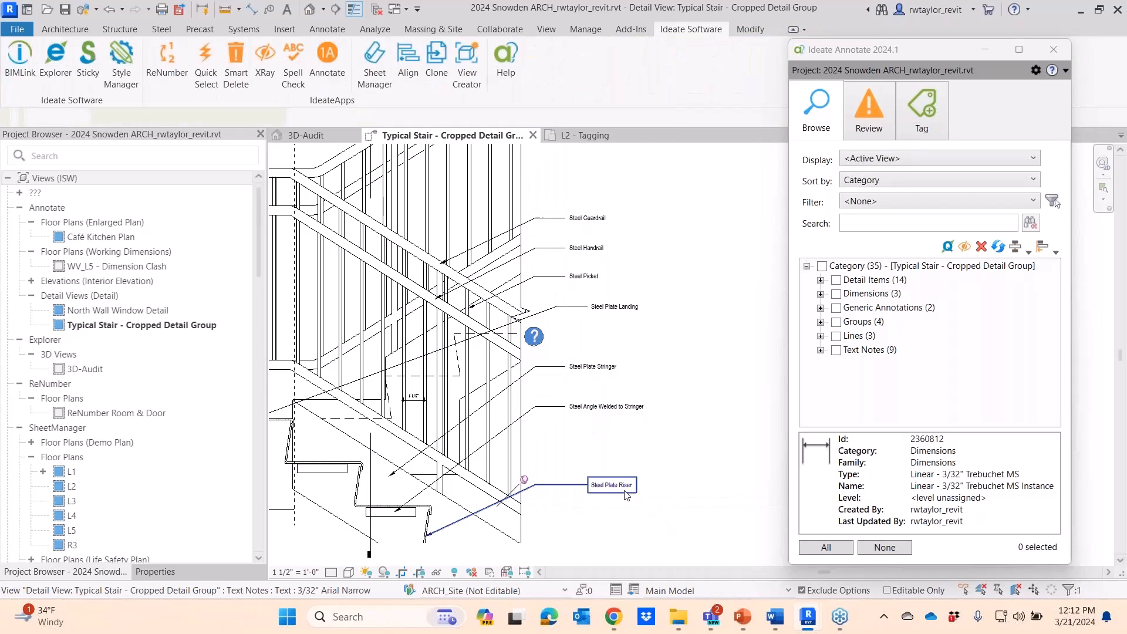
left_click(624, 491)
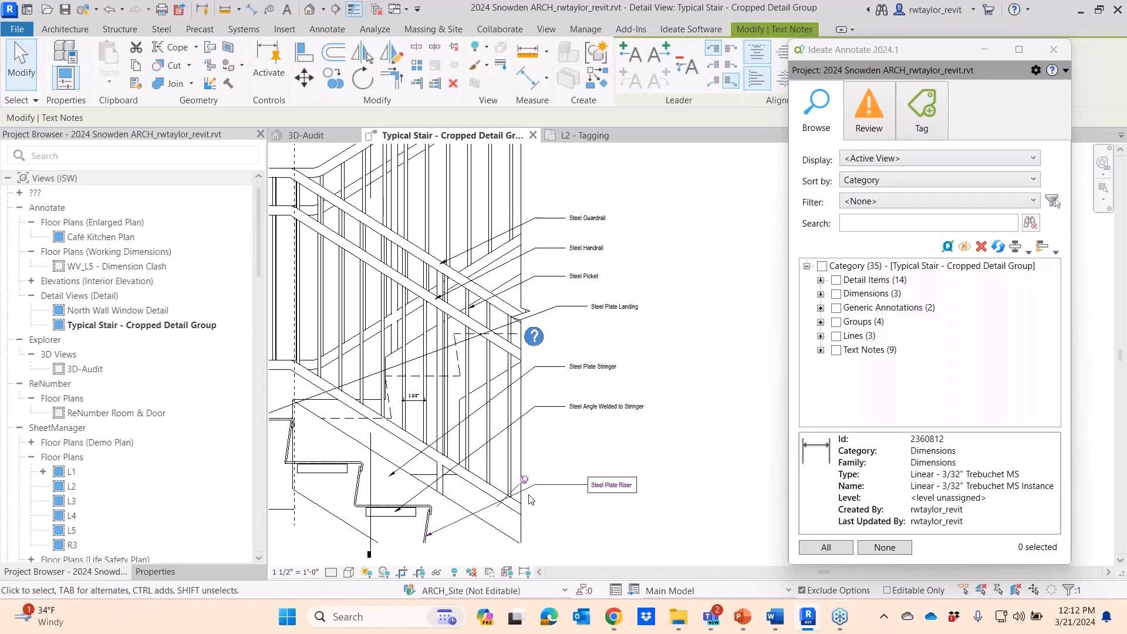
left_click(721, 470)
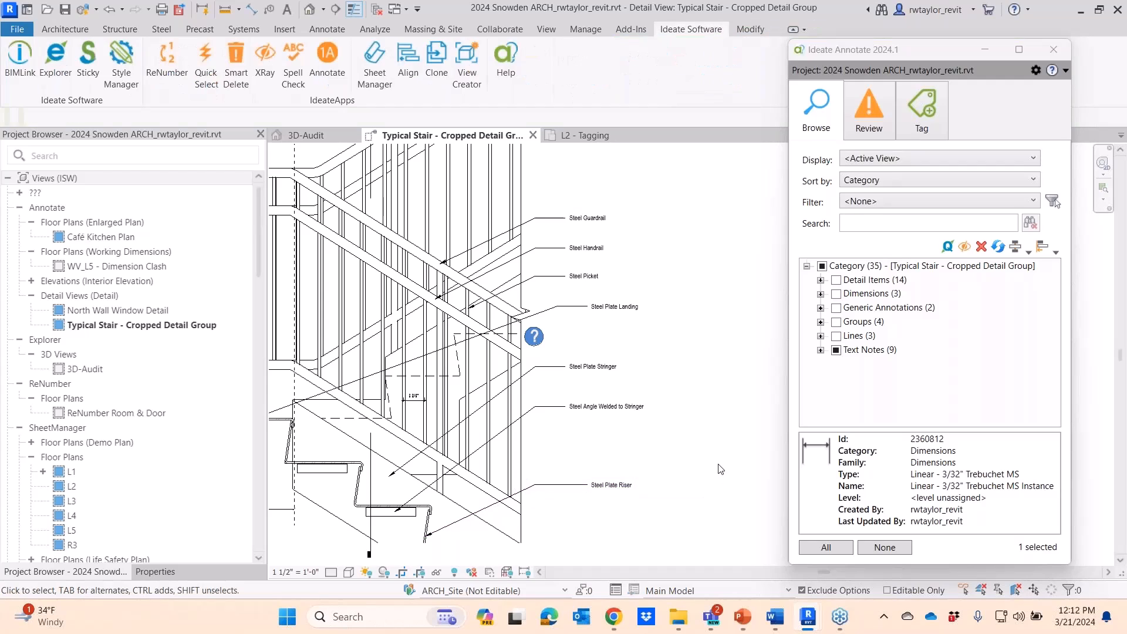
Filter the annotation list by Removing Pinned Steel Text and inspect that filter's rule without changing it
left_click(903, 202)
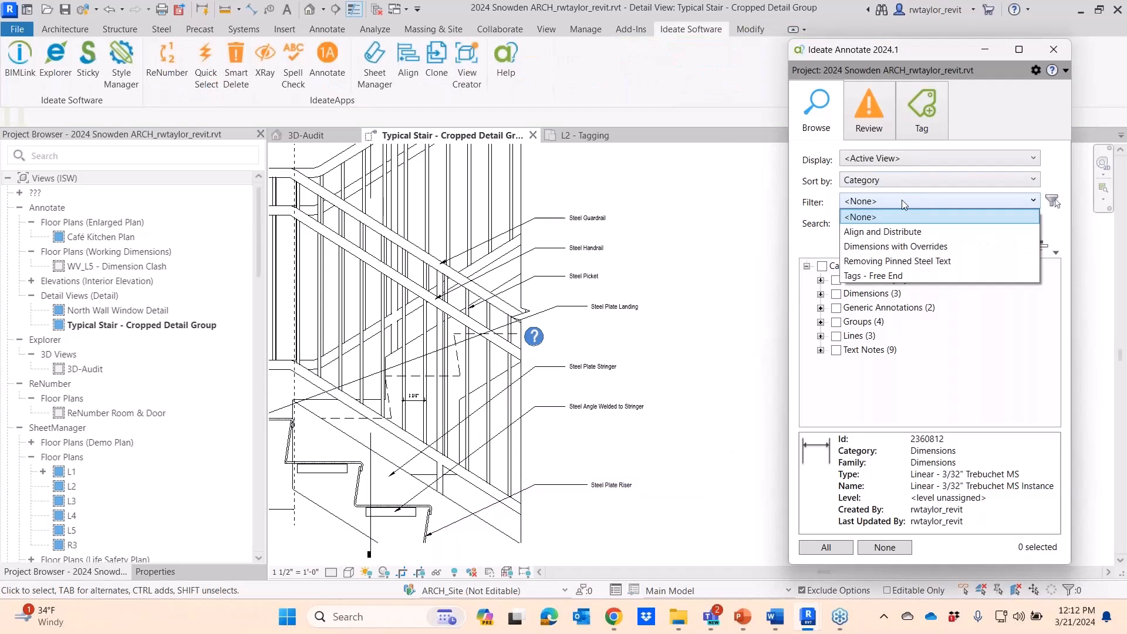
left_click(892, 262)
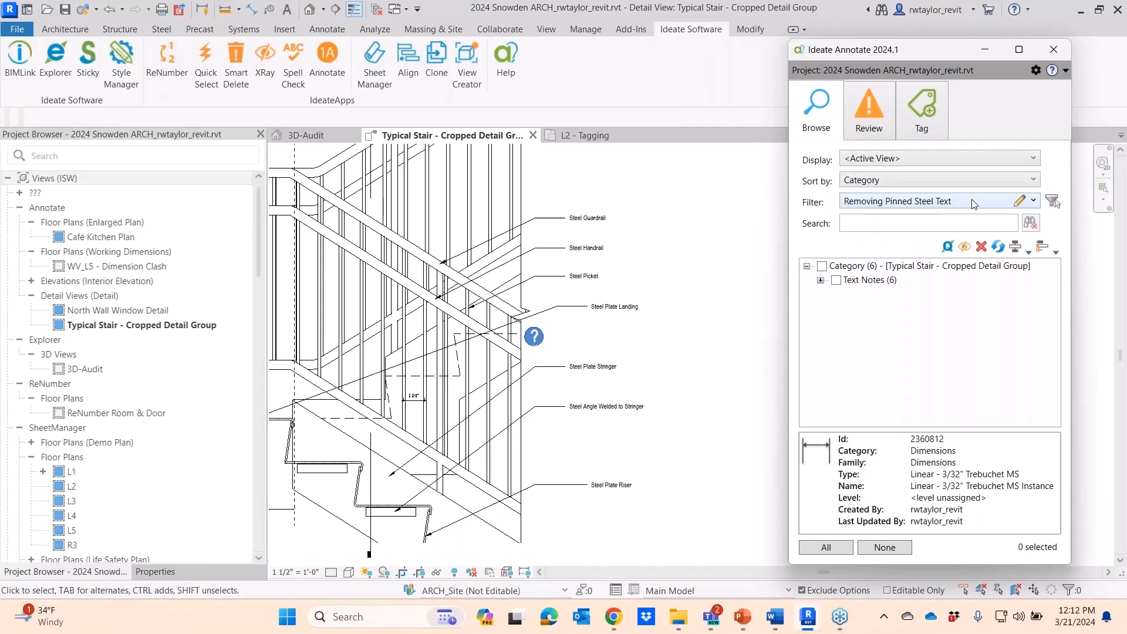
left_click(1020, 200)
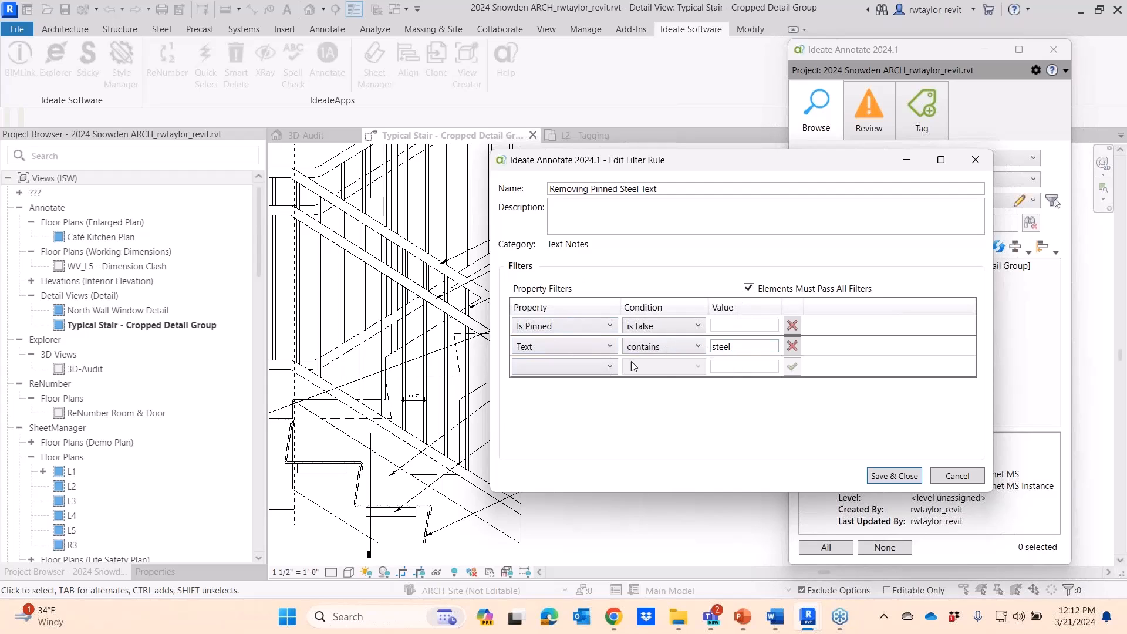
left_click(950, 479)
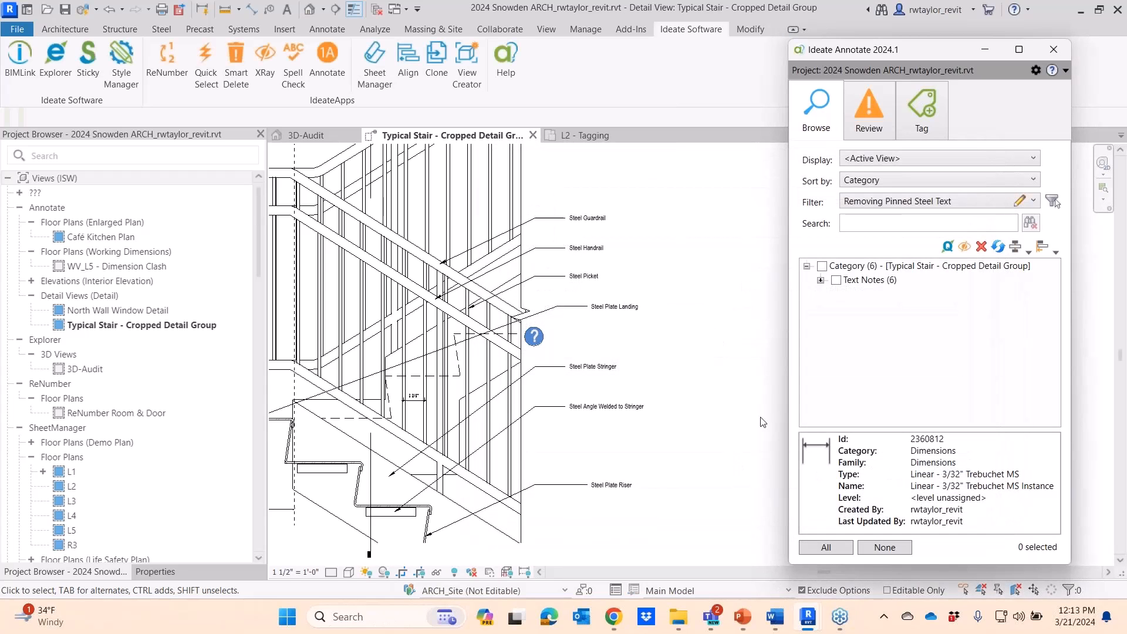
Select all the filtered 3/32" Arial Narrow steel text notes and distribute them vertically
left_click(820, 280)
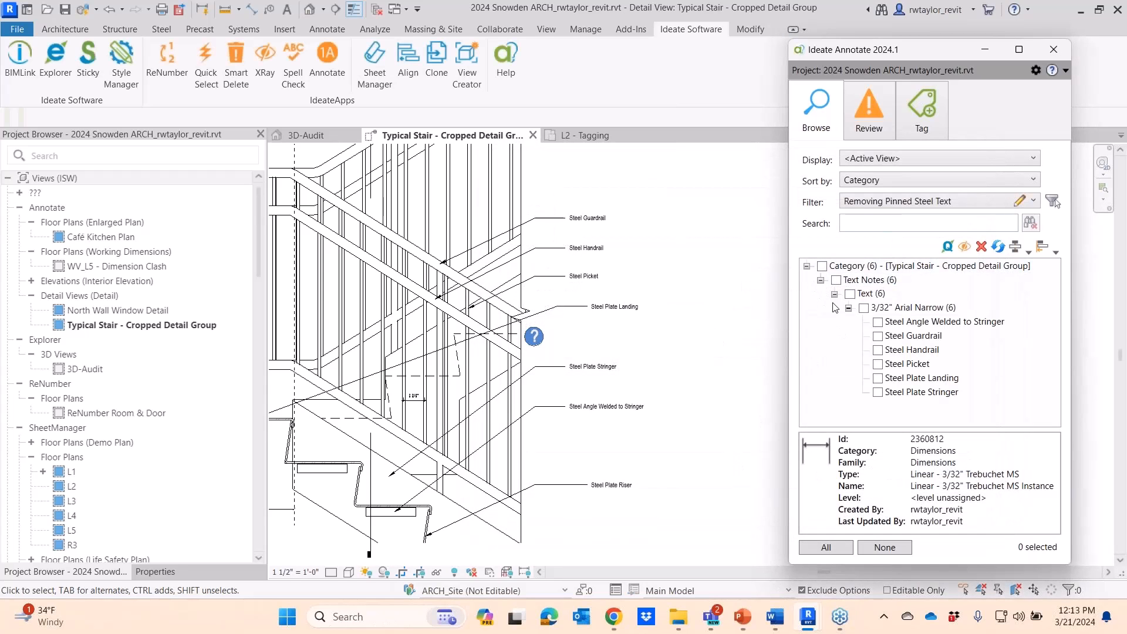
left_click(863, 307)
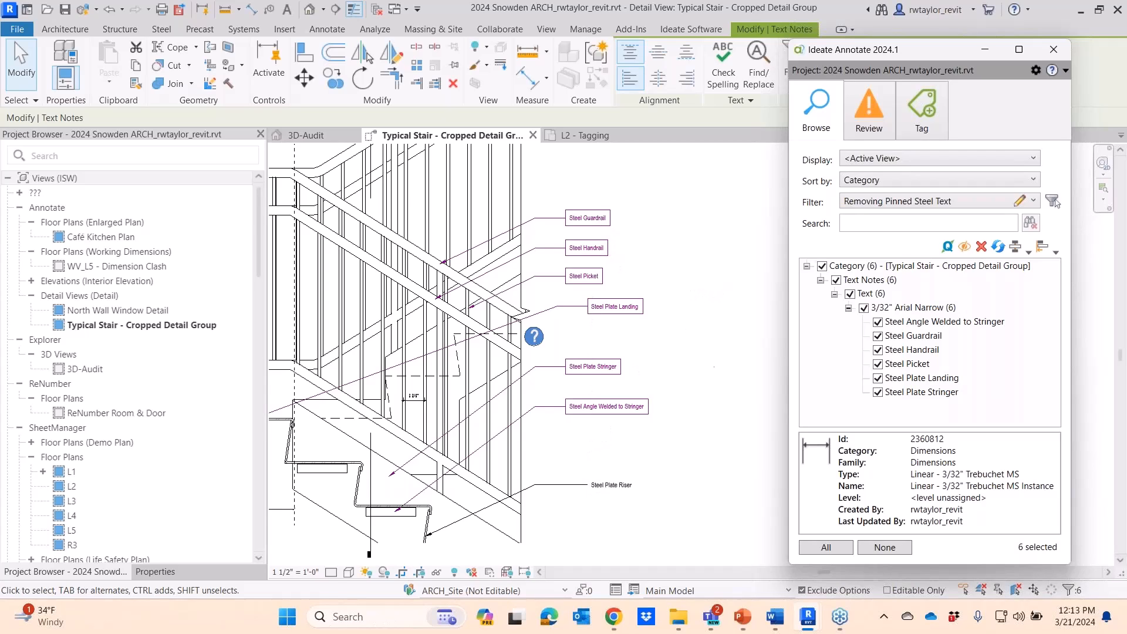
left_click(1028, 253)
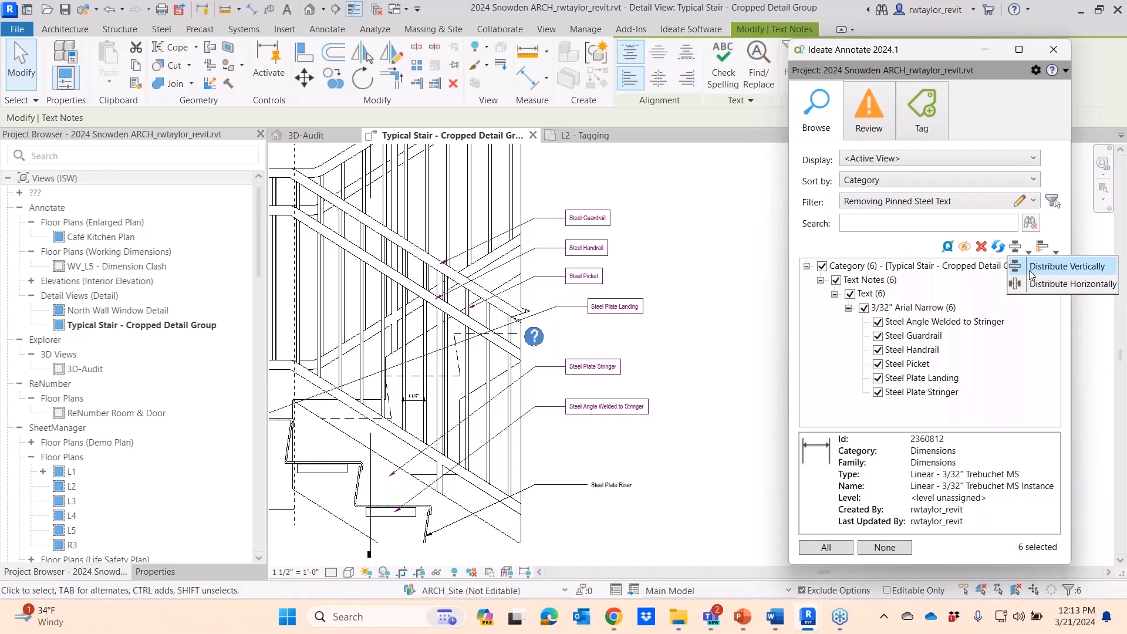
left_click(1030, 274)
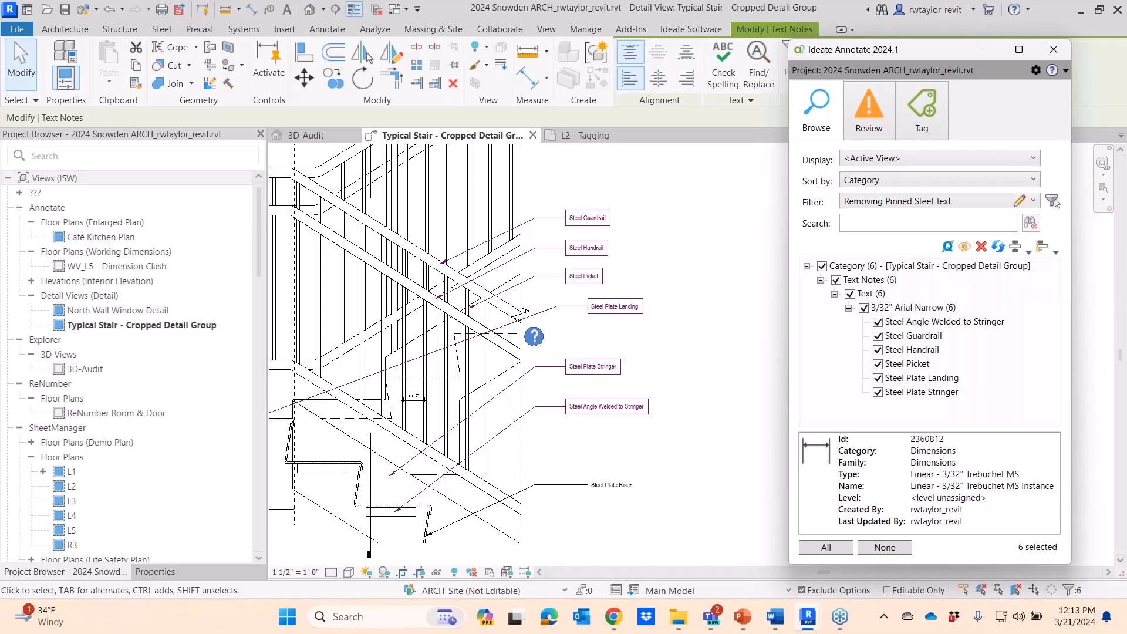
Align the selected steel text notes left, using the pinned Steel Plate Riser note as the reference
left_click(1055, 252)
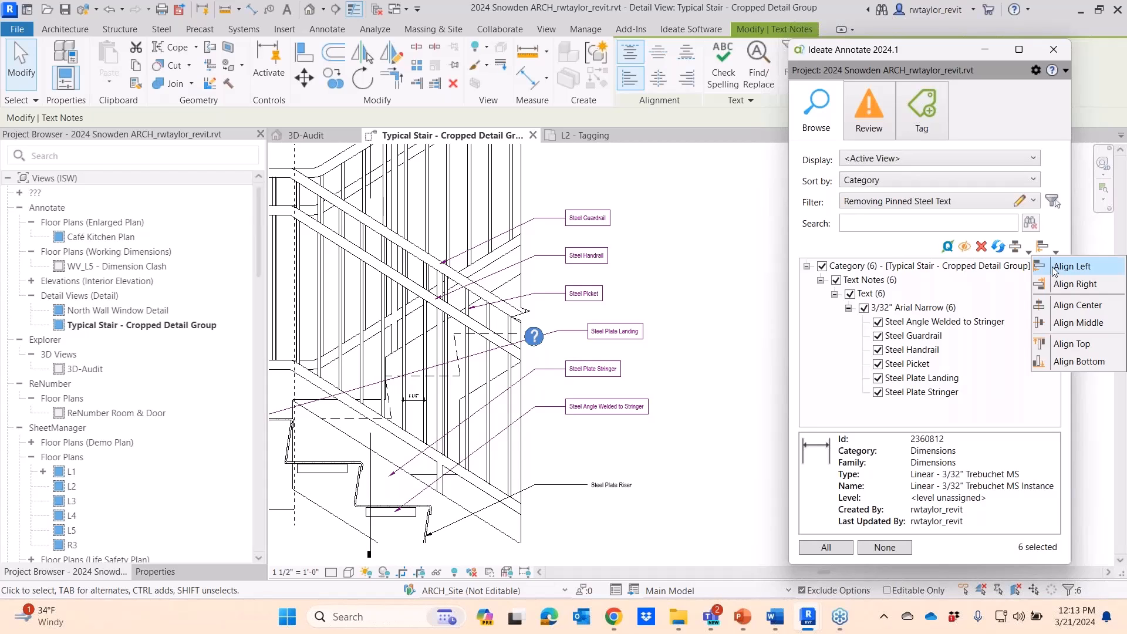
left_click(1052, 267)
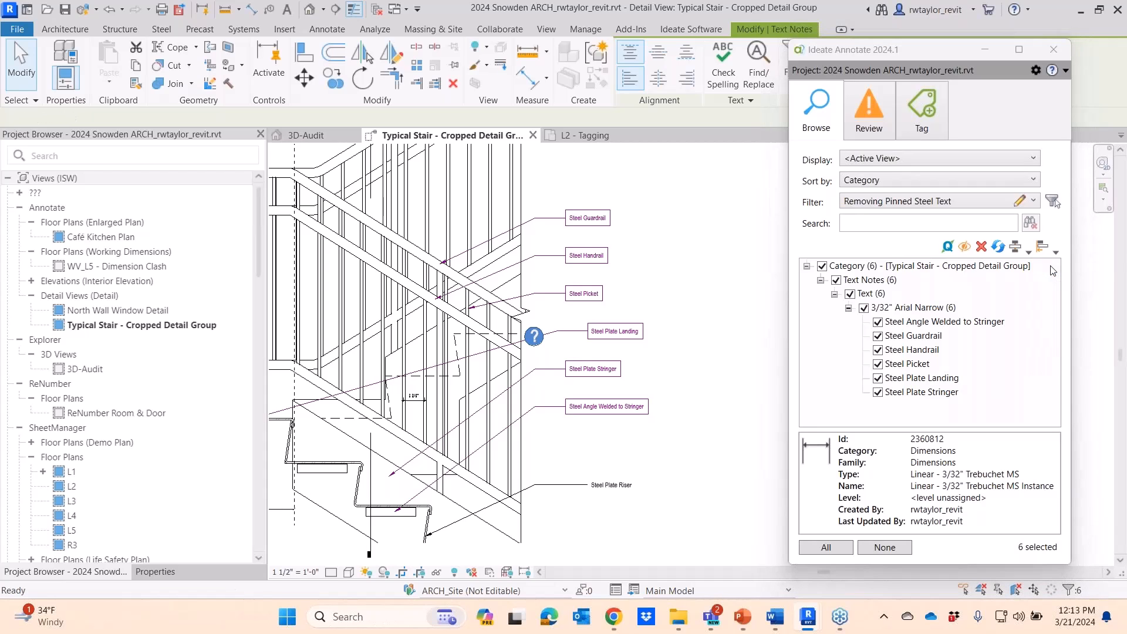
key("Escape")
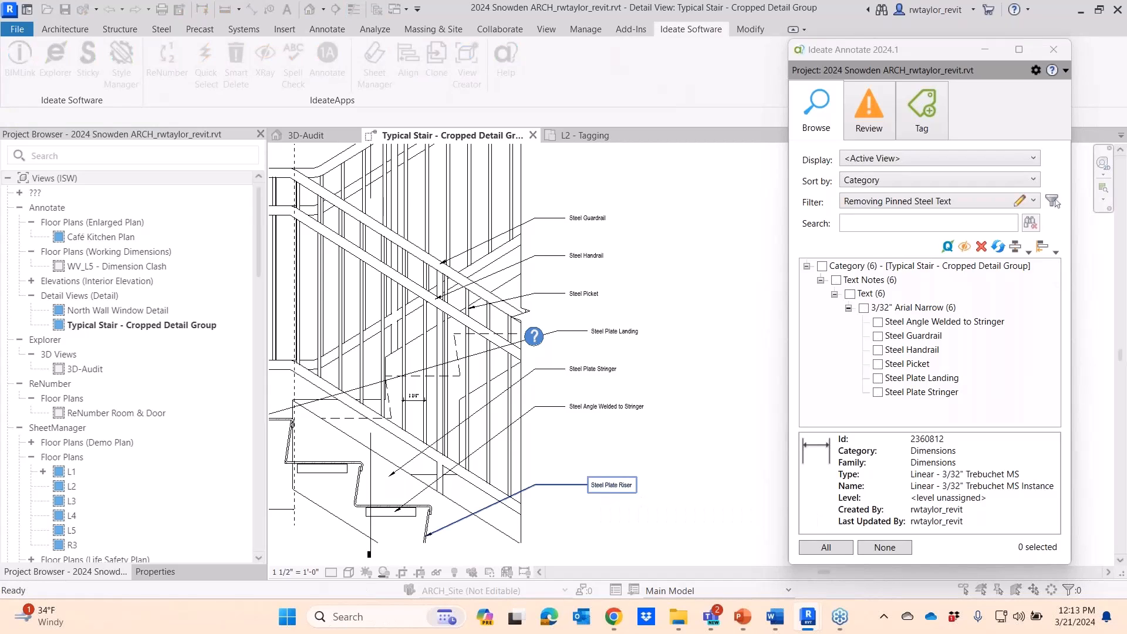
left_click(611, 485)
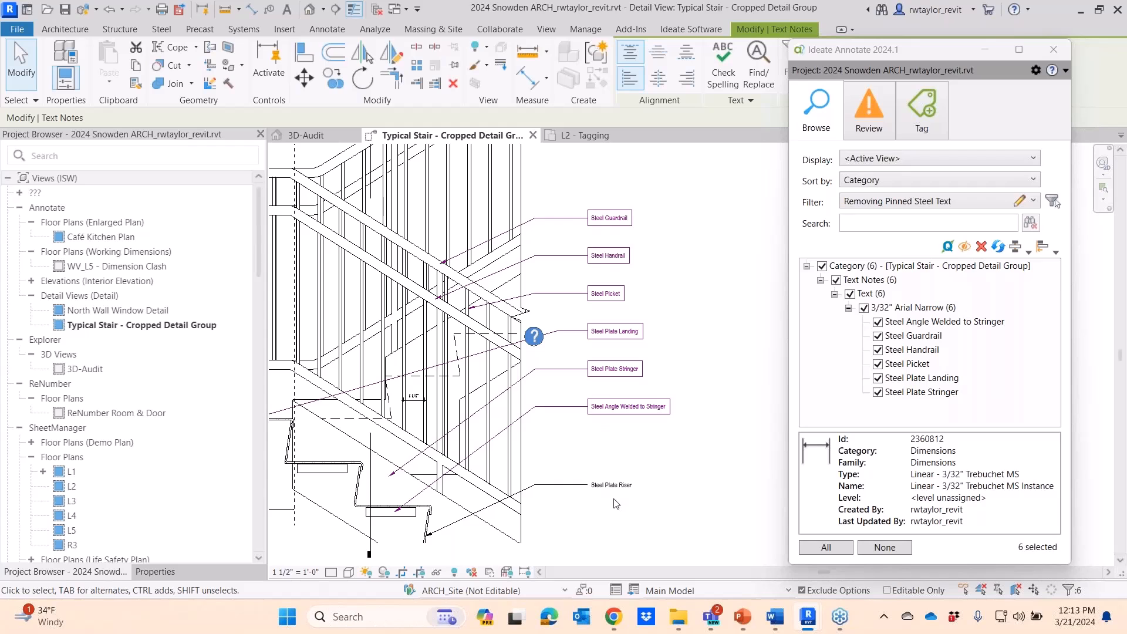
scroll(617, 502, "up", 4)
scroll(622, 499, "down", 4)
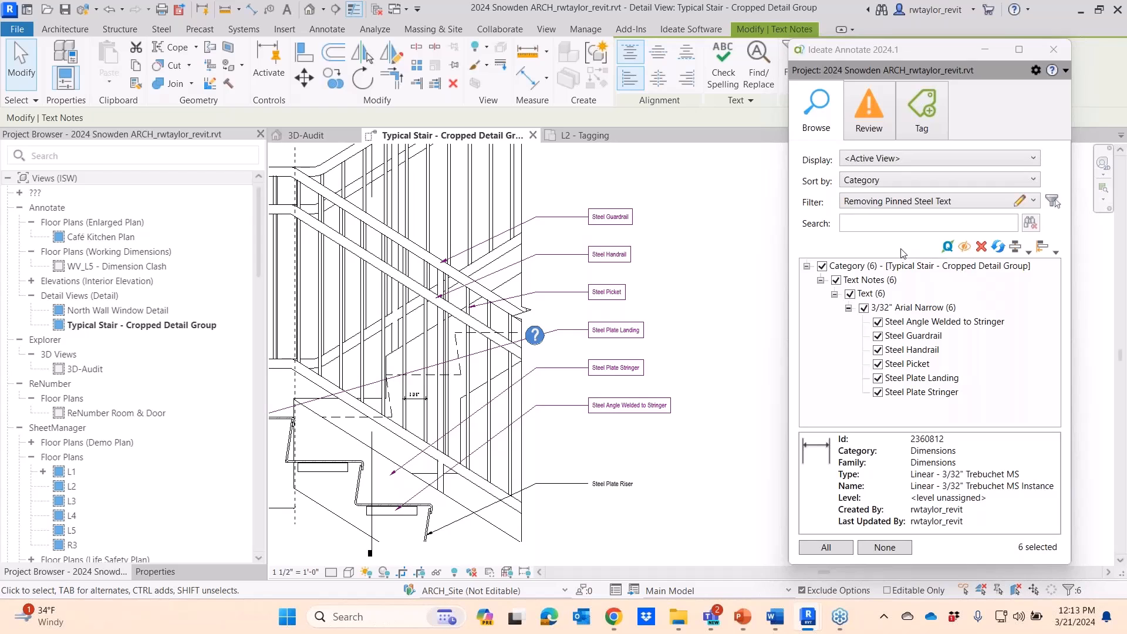
Clear the list filter and query the selected text notes by their Text property to select only Steel Handrail
left_click(896, 202)
left_click(888, 217)
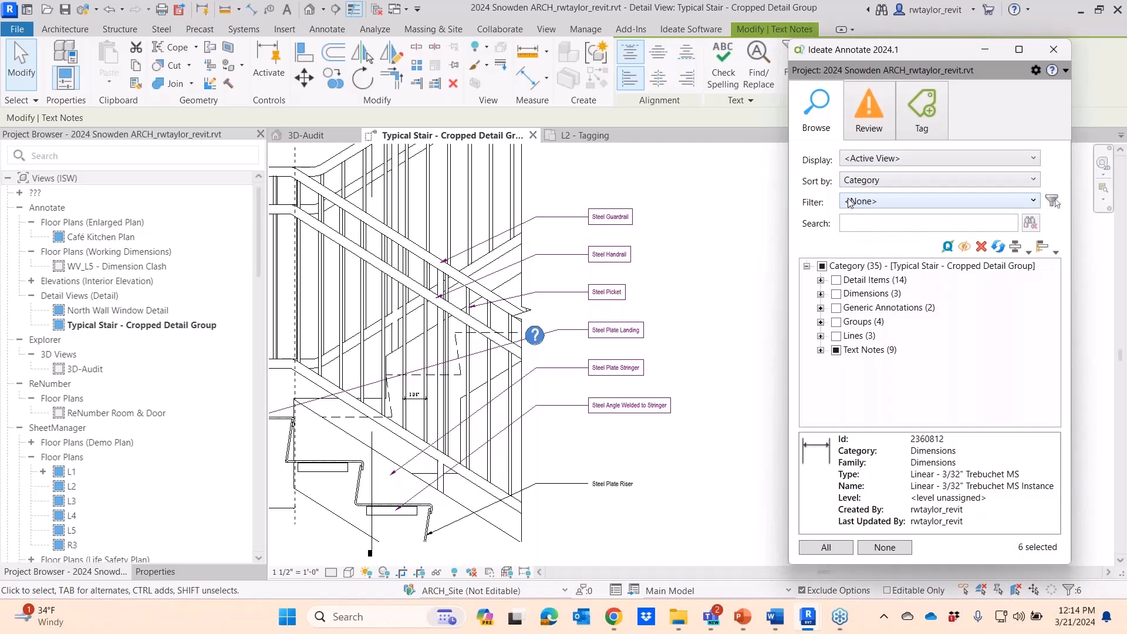
left_click(946, 247)
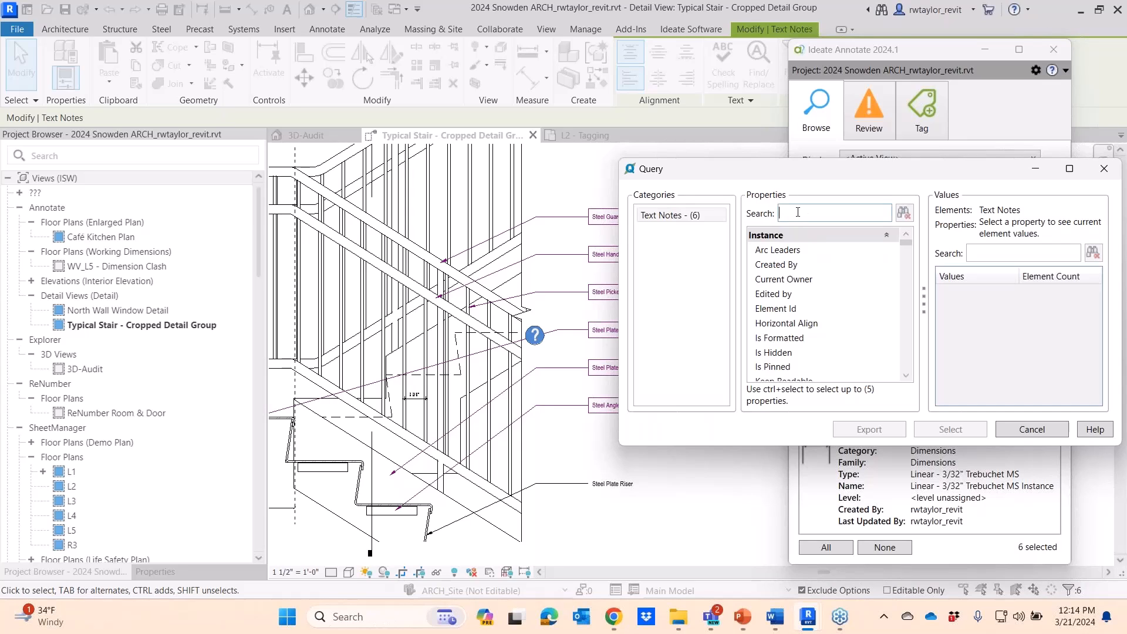
type("tet")
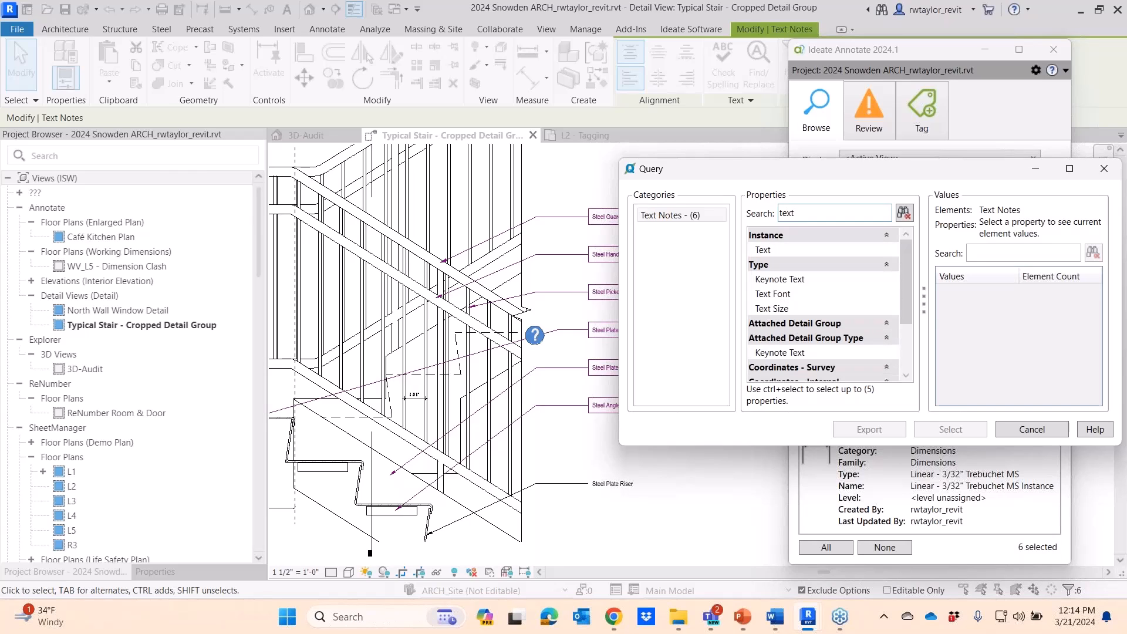
left_click(784, 249)
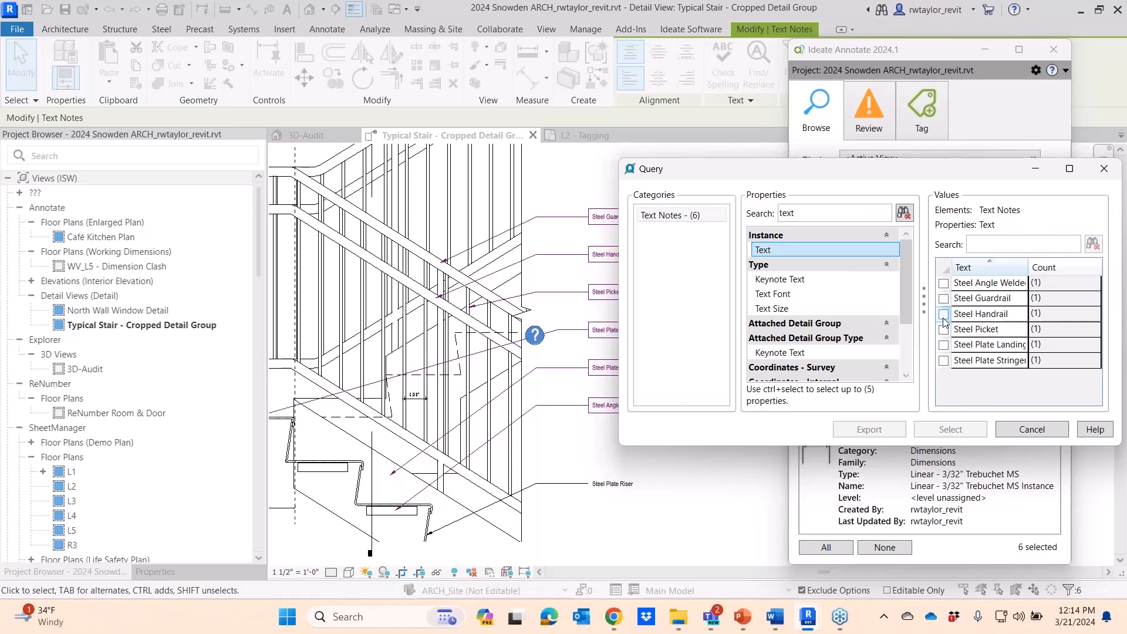
left_click(943, 315)
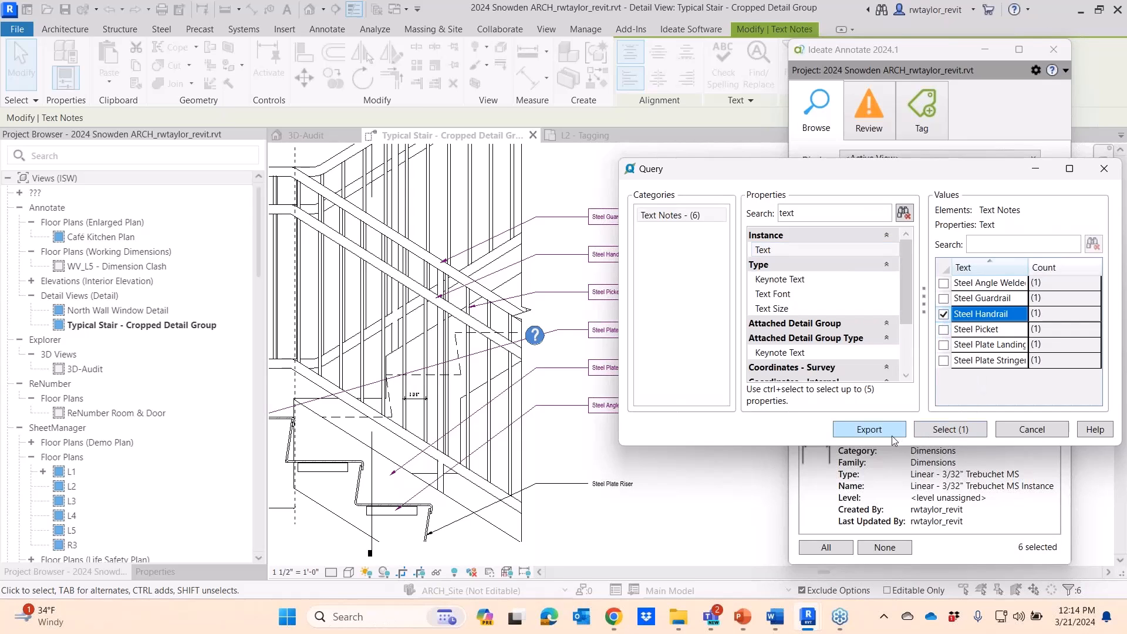
left_click(946, 433)
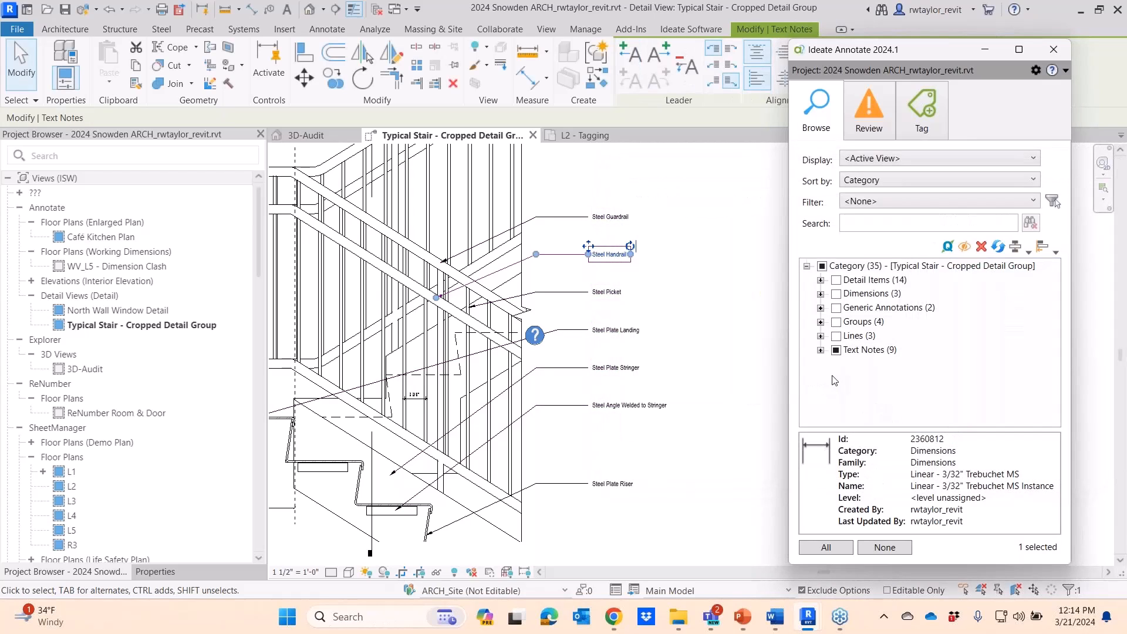
Expand the Text Notes category down to the 3/32" Arial Narrow notes to check which one is selected
left_click(820, 350)
left_click(849, 378)
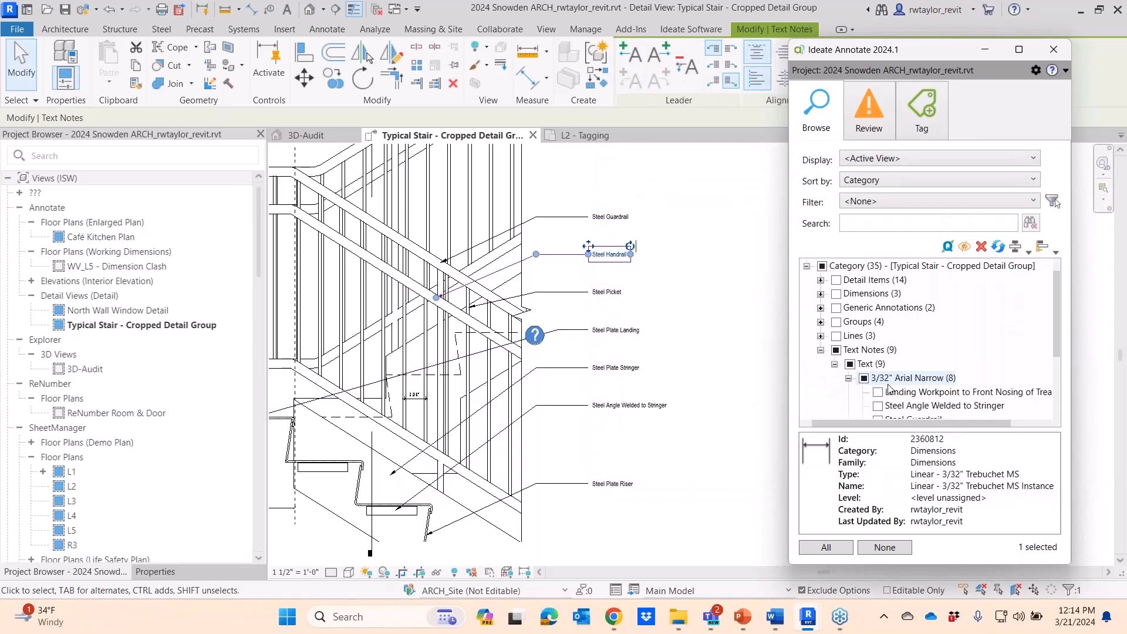
left_click_drag(1056, 312, 1055, 369)
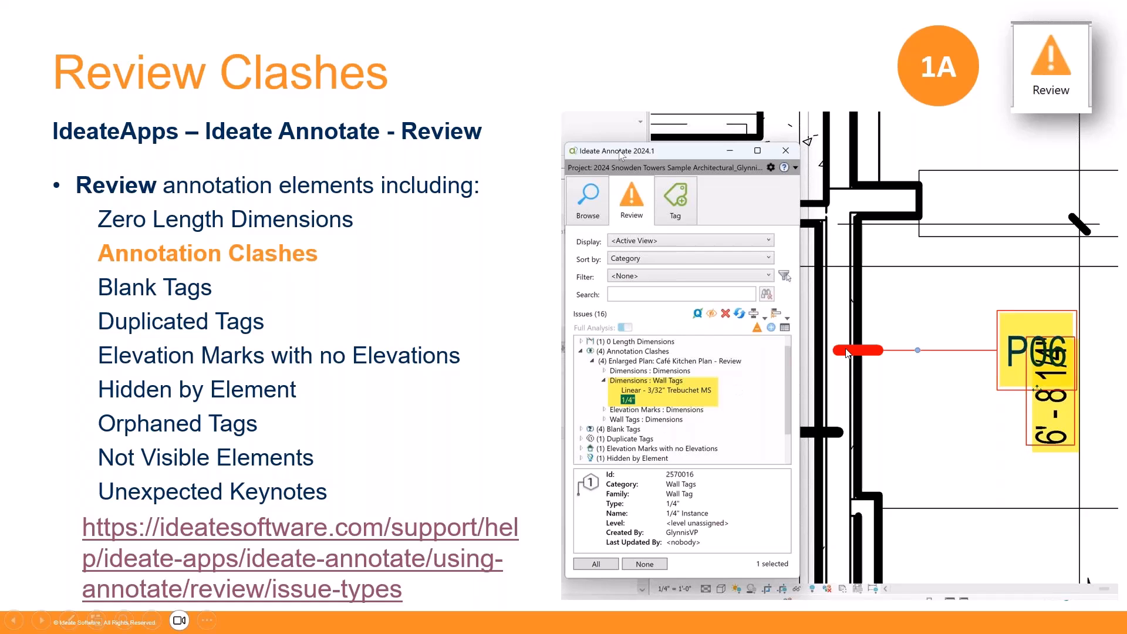
Open the linked Issue Types help page in the browser and read through it to the Unexpected Keynote section
left_click(322, 531)
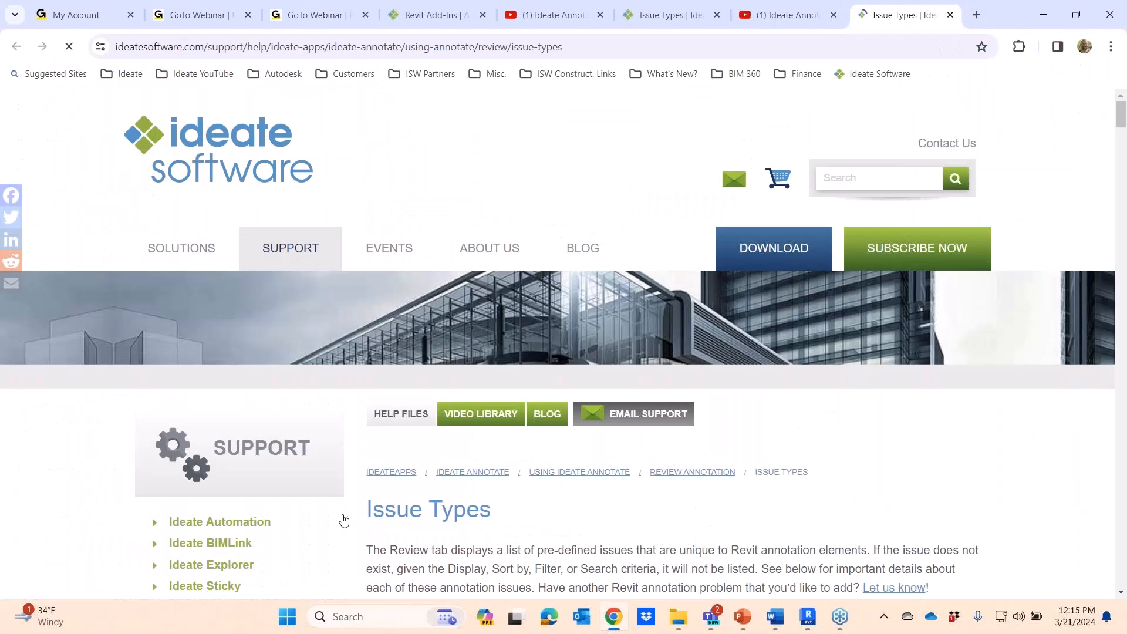
scroll(1118, 133, "down", 5)
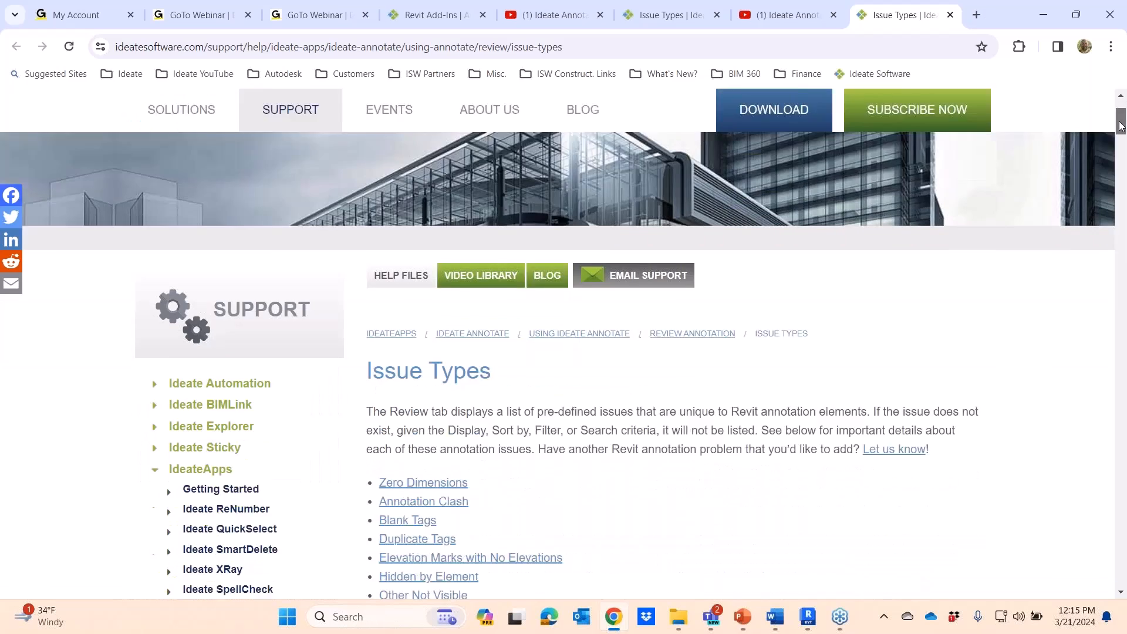
scroll(1118, 134, "down", 1)
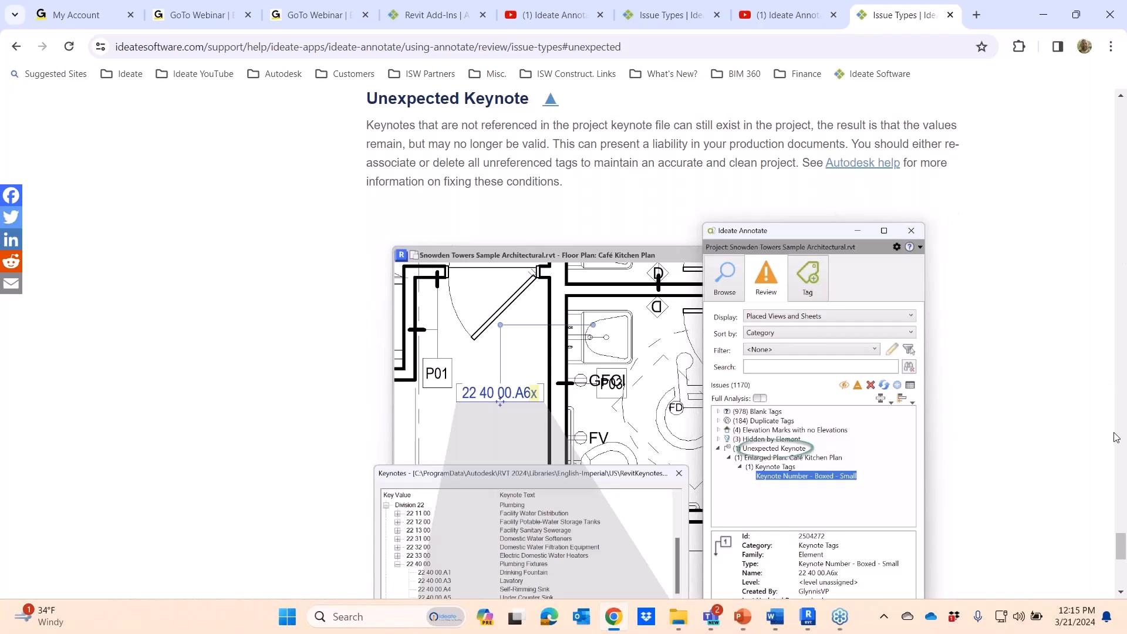
mouse_move(1121, 552)
left_mouse_down()
mouse_move(1121, 564)
mouse_move(1122, 555)
left_mouse_up()
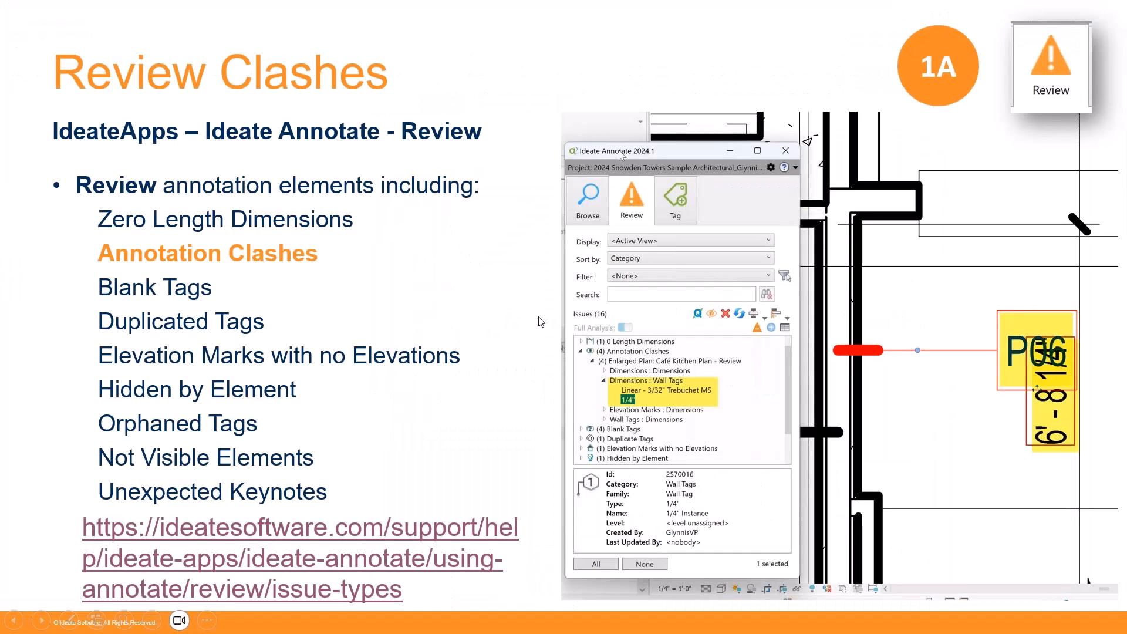
key("Right")
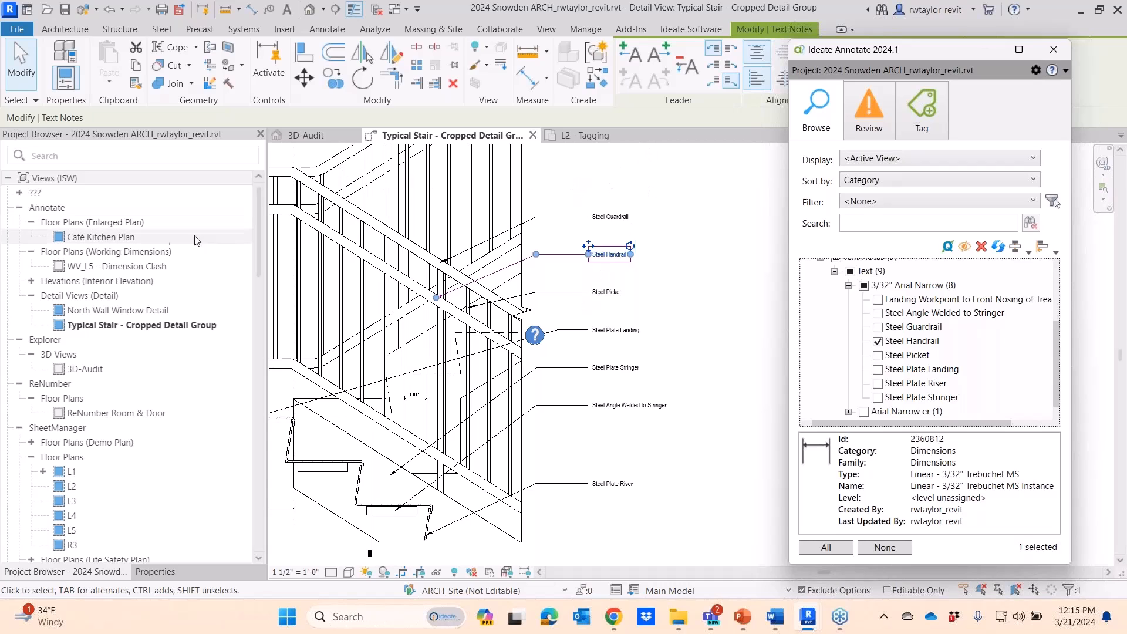
Open the Café Kitchen Plan view from the project's enlarged floor plans without saving the project
left_click(95, 240)
double_click(95, 237)
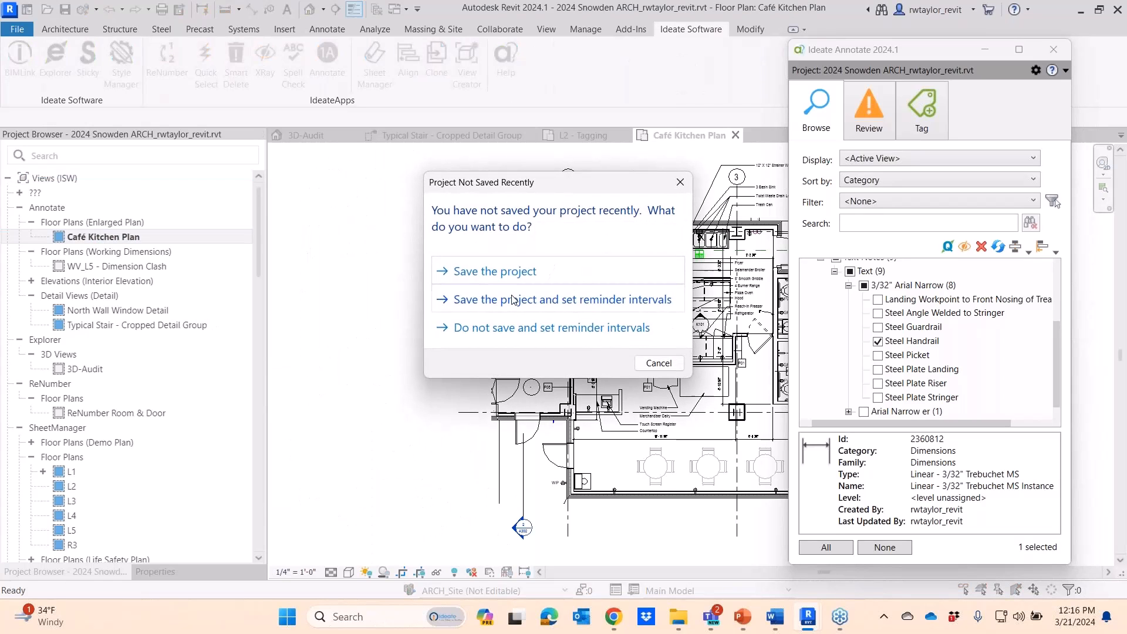
left_click(659, 365)
mouse_move(744, 359)
middle_mouse_down()
mouse_move(592, 367)
mouse_move(578, 352)
mouse_move(628, 334)
mouse_move(608, 333)
middle_mouse_up()
scroll(609, 333, "up", 4)
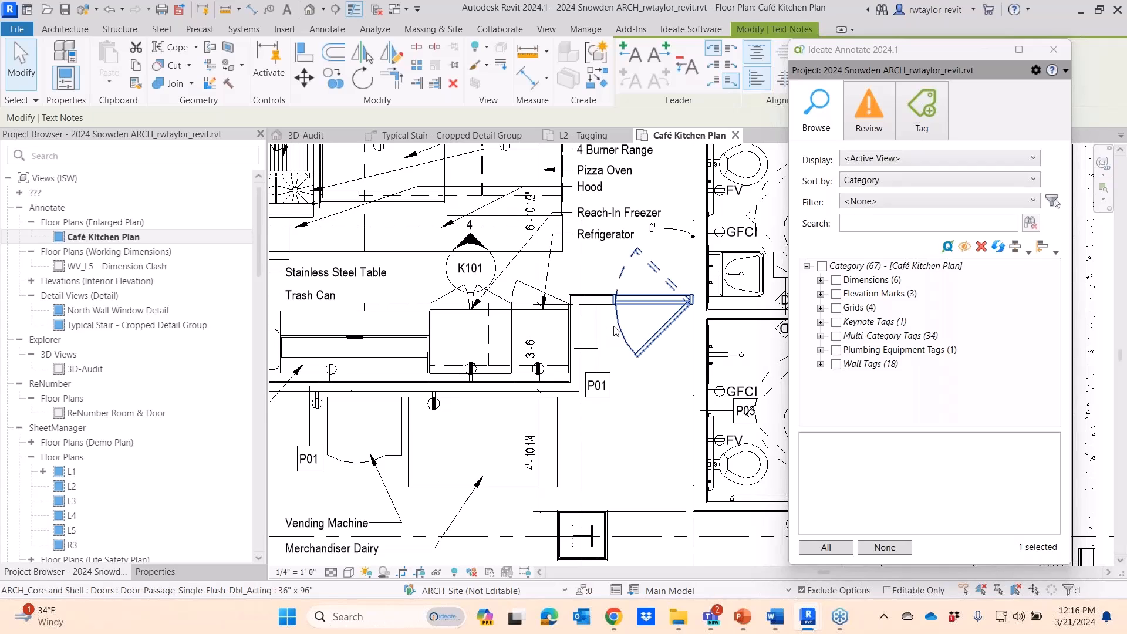
left_click(617, 328)
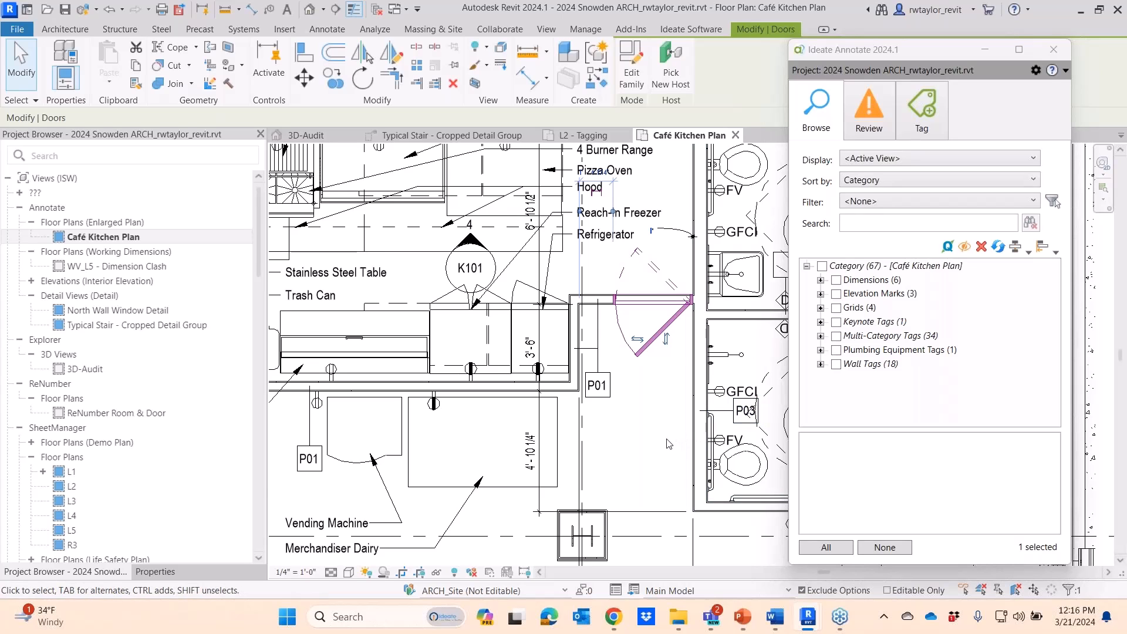
scroll(669, 446, "down", 2)
key("Escape")
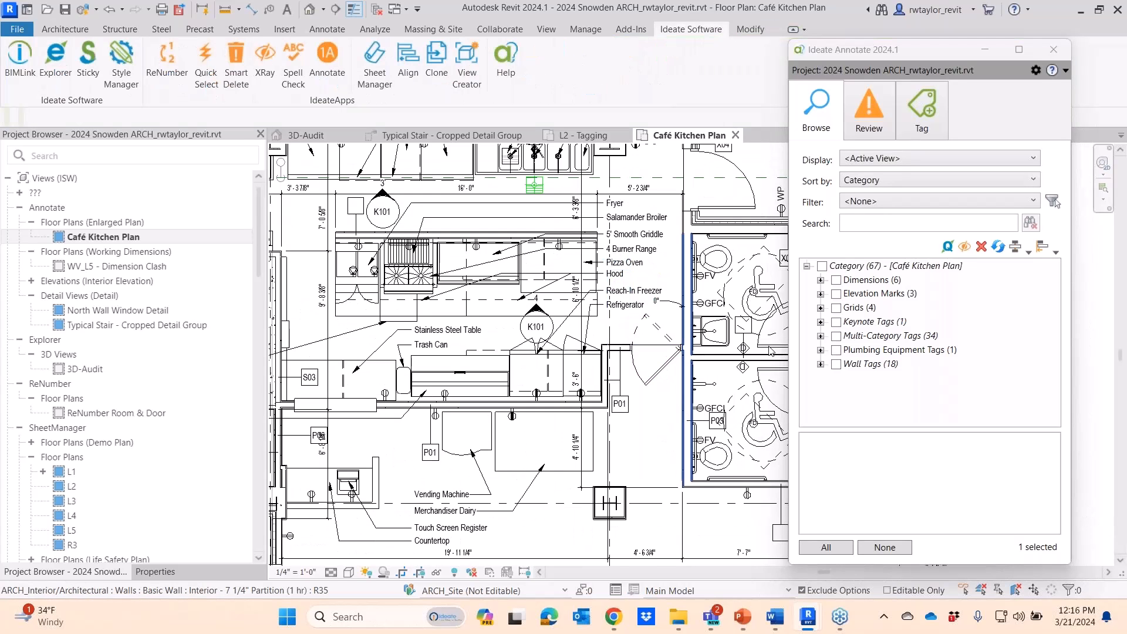
Switch from browsing to reviewing annotation issues, keeping the display scope on <Active View>
left_click(852, 107)
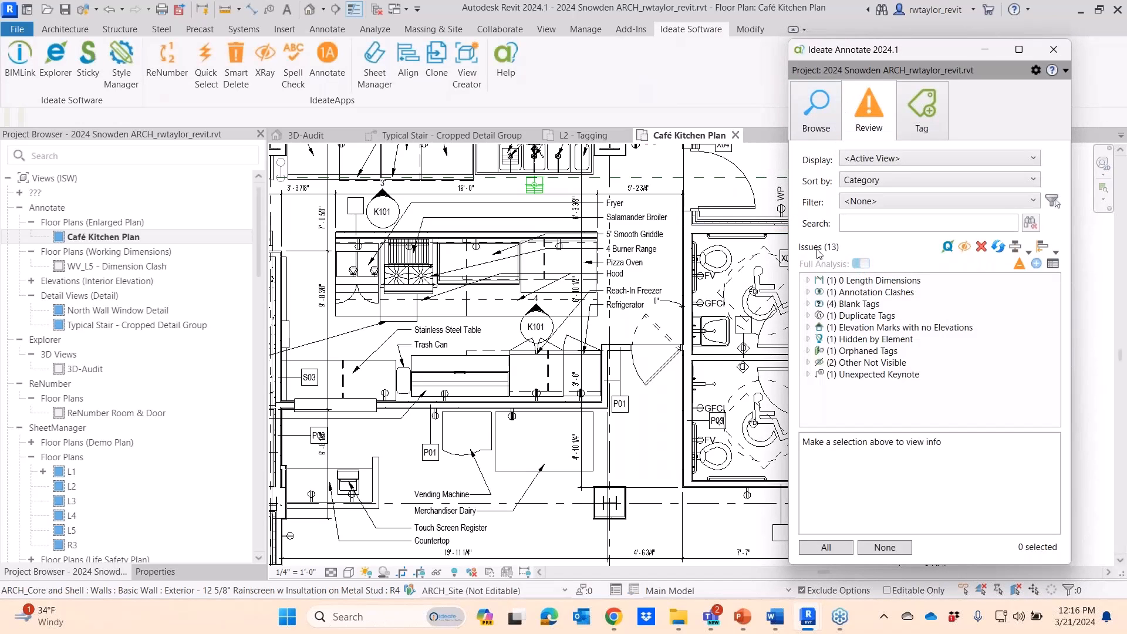
left_click(883, 160)
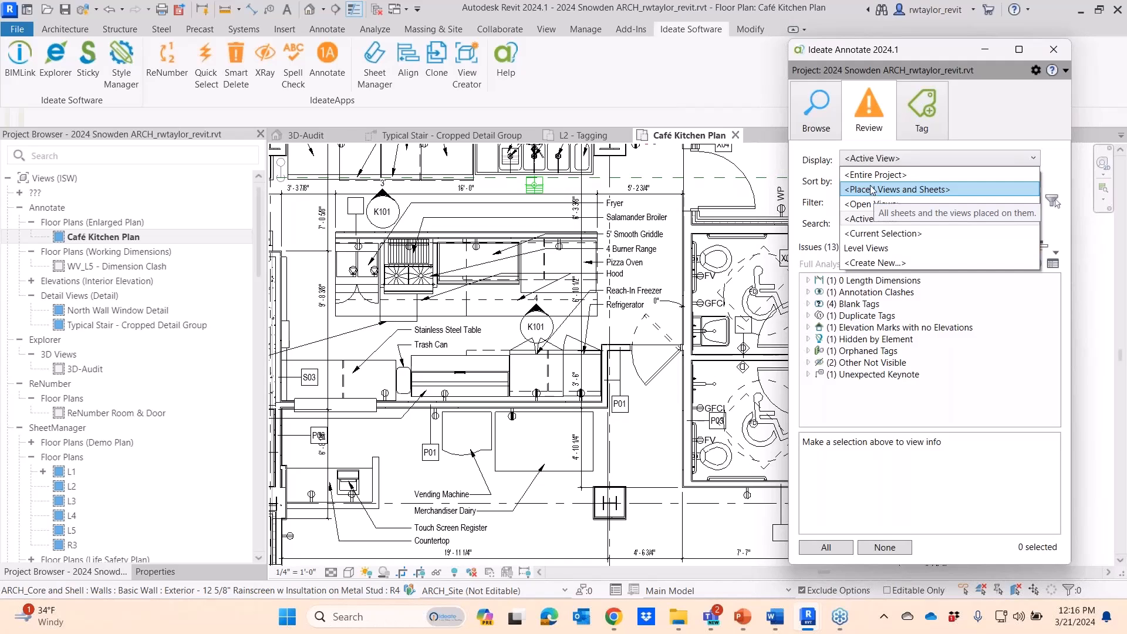
left_click(858, 220)
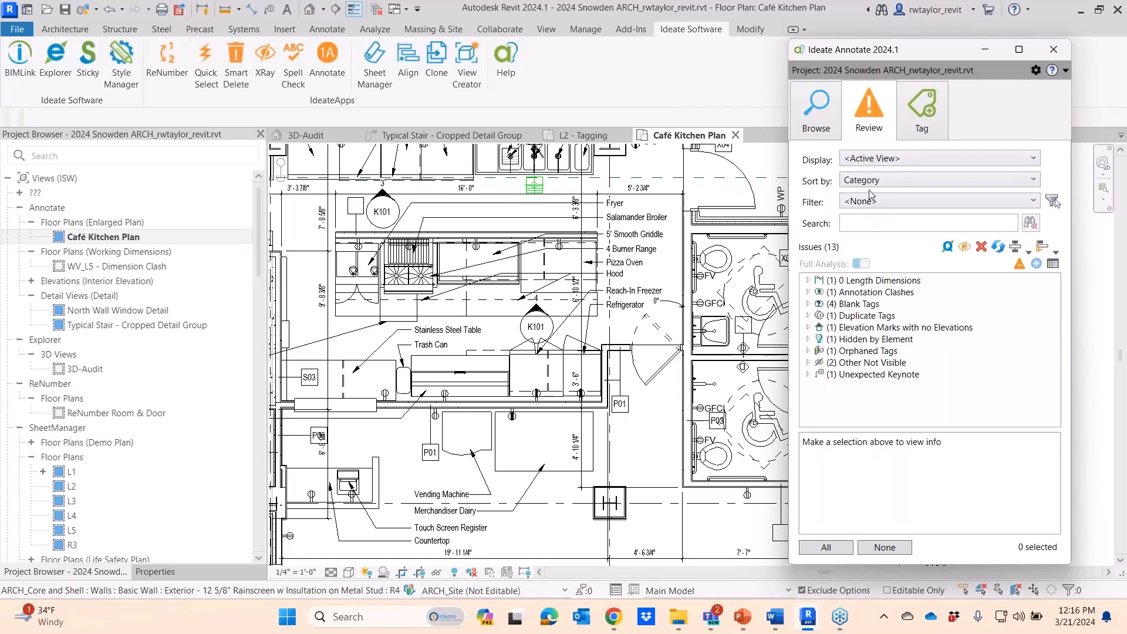
left_click(864, 164)
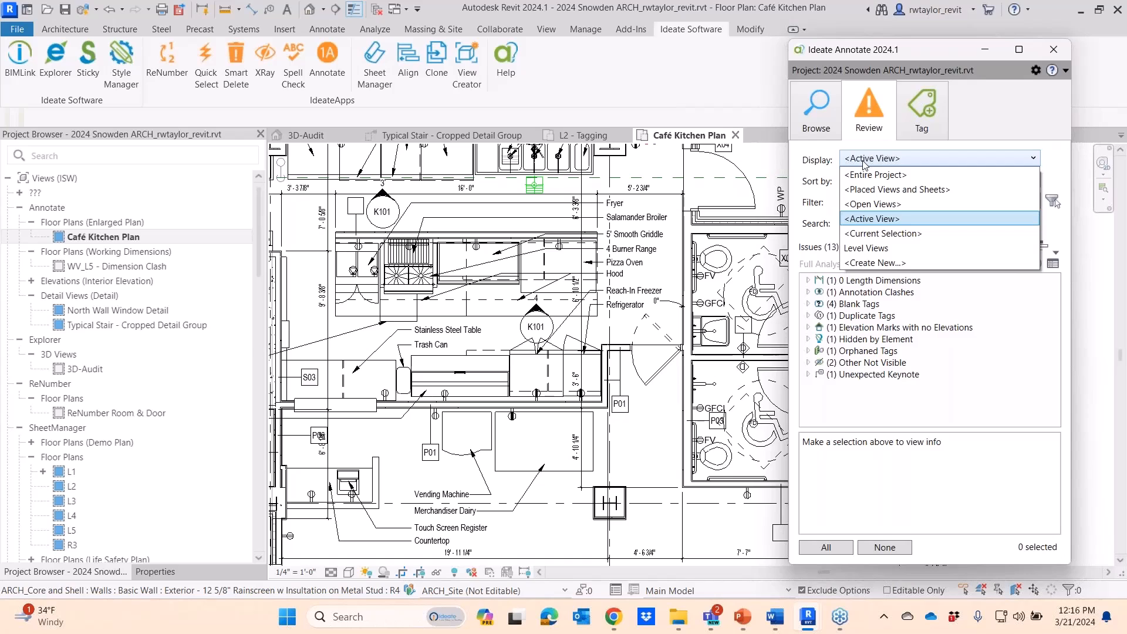
left_click(864, 164)
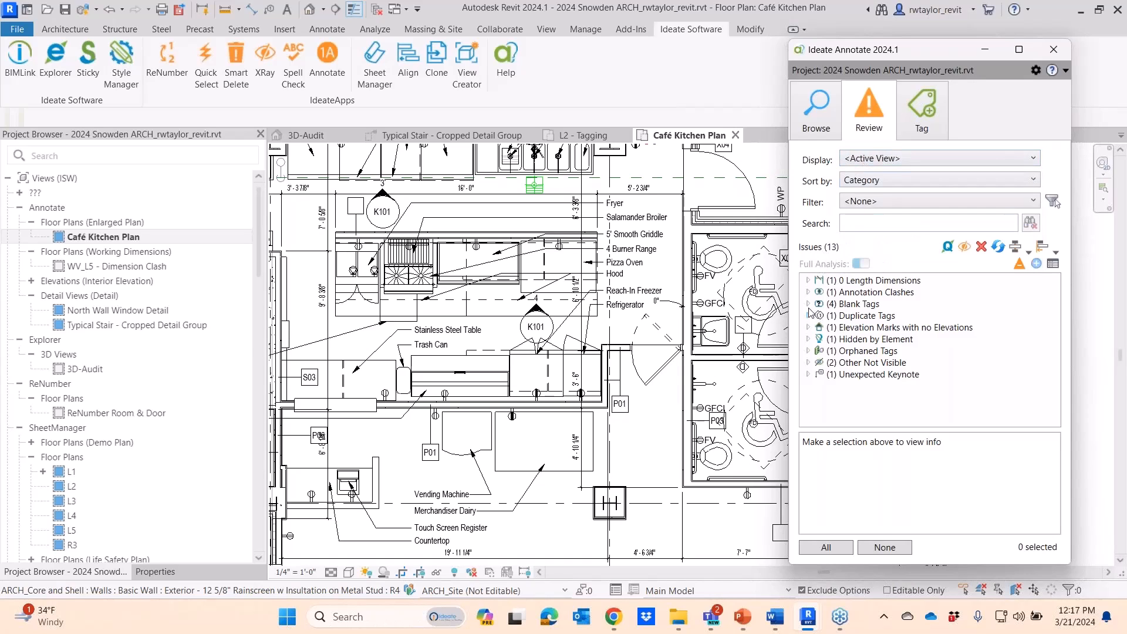
Locate the linear dimension under the 0 Length Dimensions issue in the plan and delete it
left_click(808, 280)
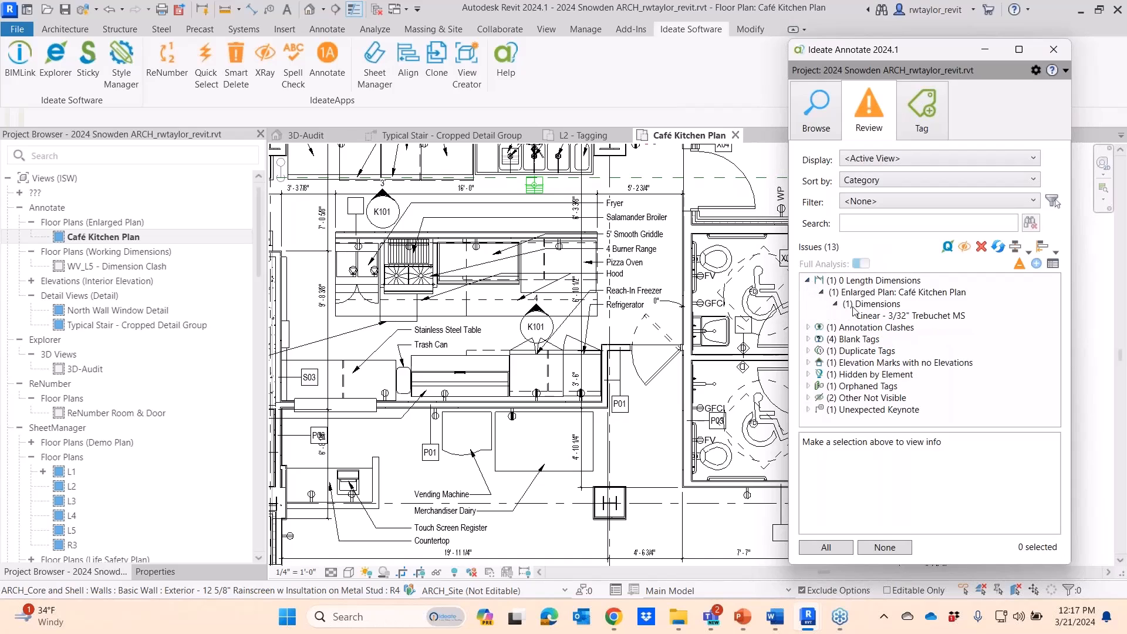
left_click(900, 317)
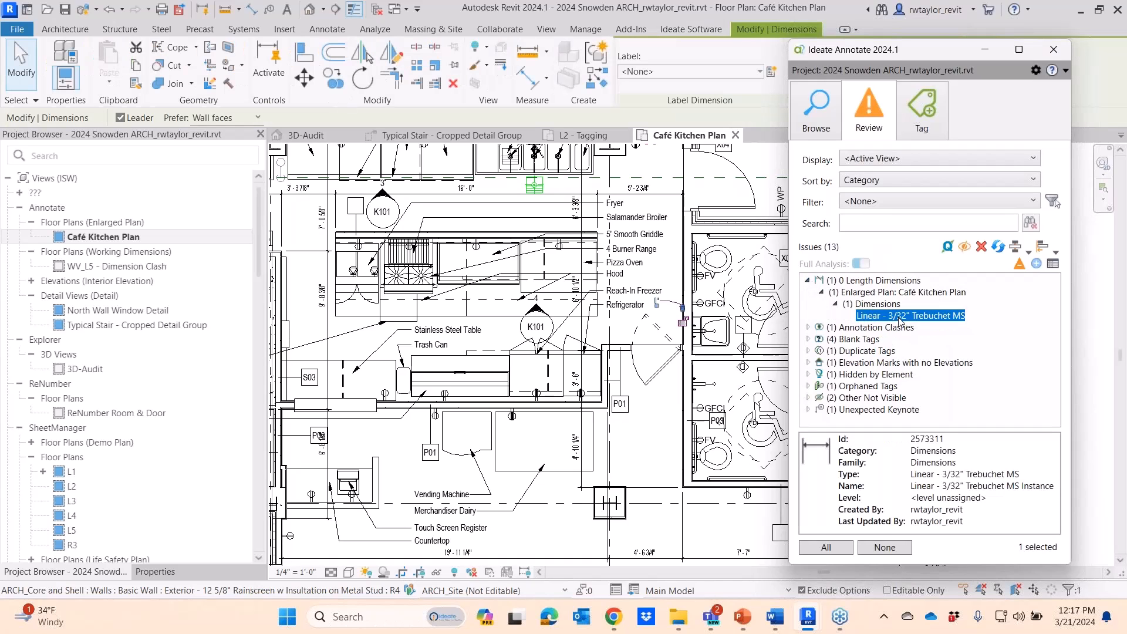
double_click(898, 318)
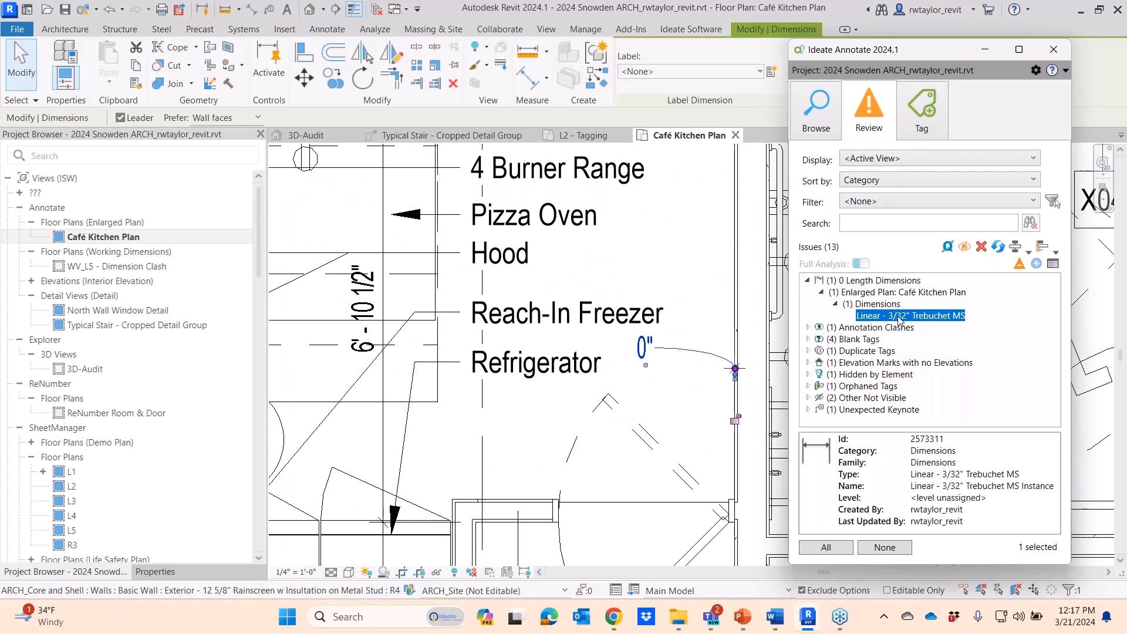
scroll(693, 399, "up", 2)
middle_click_drag(694, 403, 632, 399)
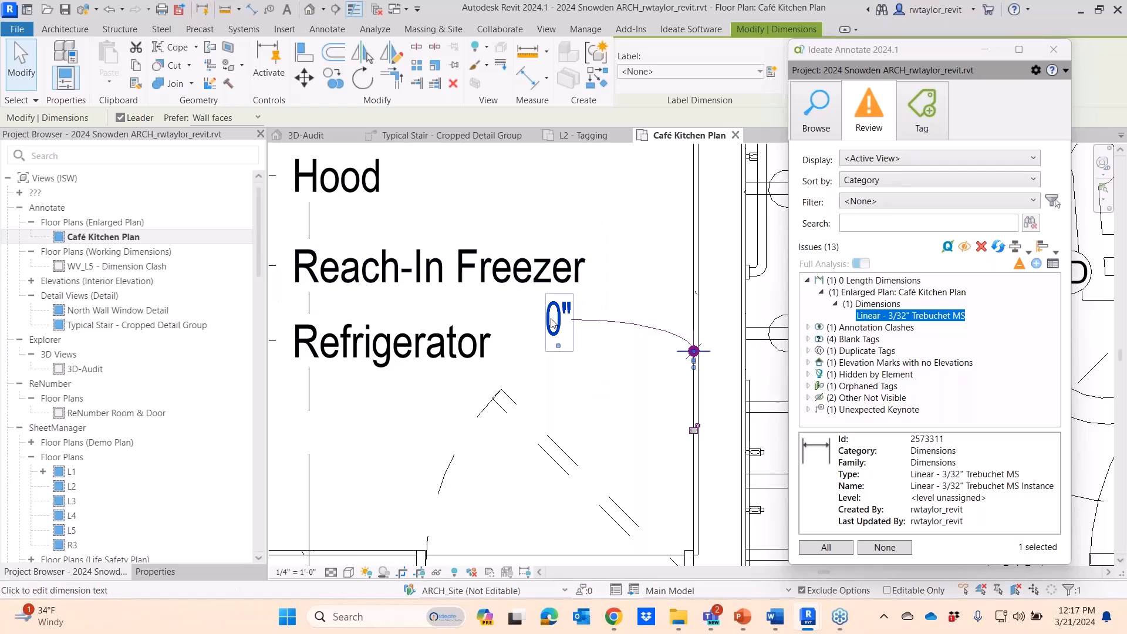
left_click(981, 246)
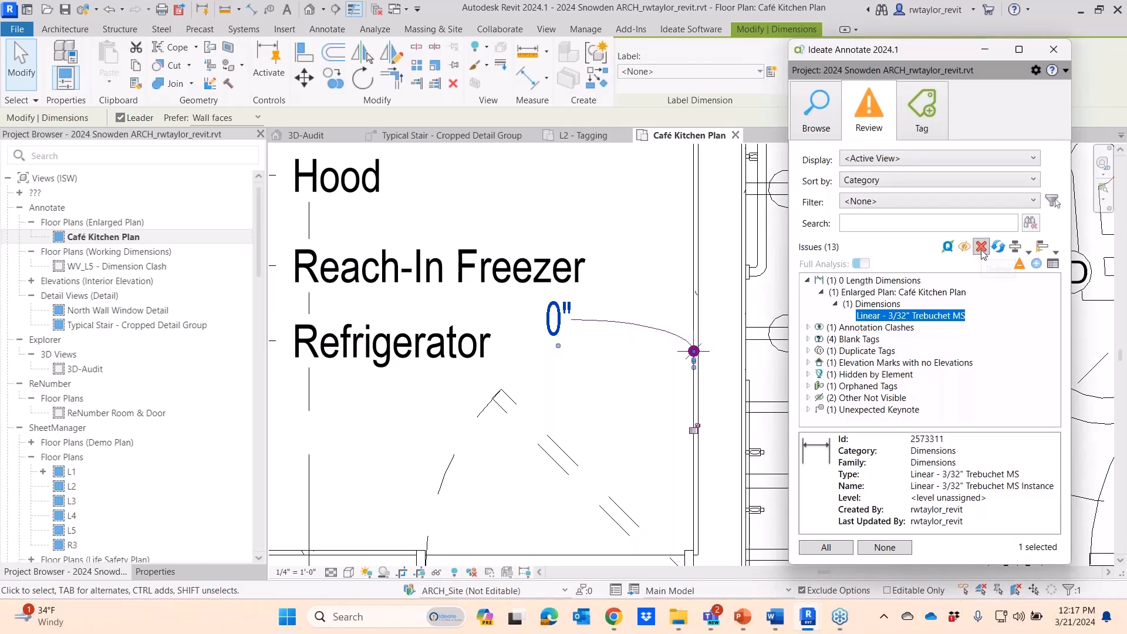
left_click(937, 384)
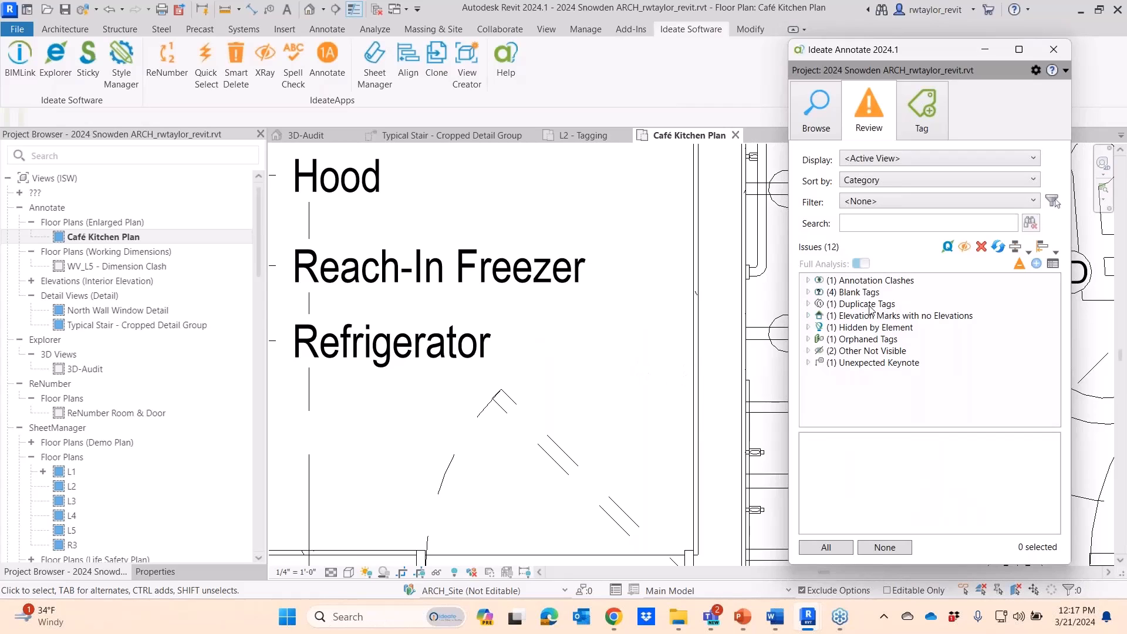
Move the P06 wall tag from the Annotation Clashes issue clear of the overlapping dimension text and refresh the issue list
left_click(808, 281)
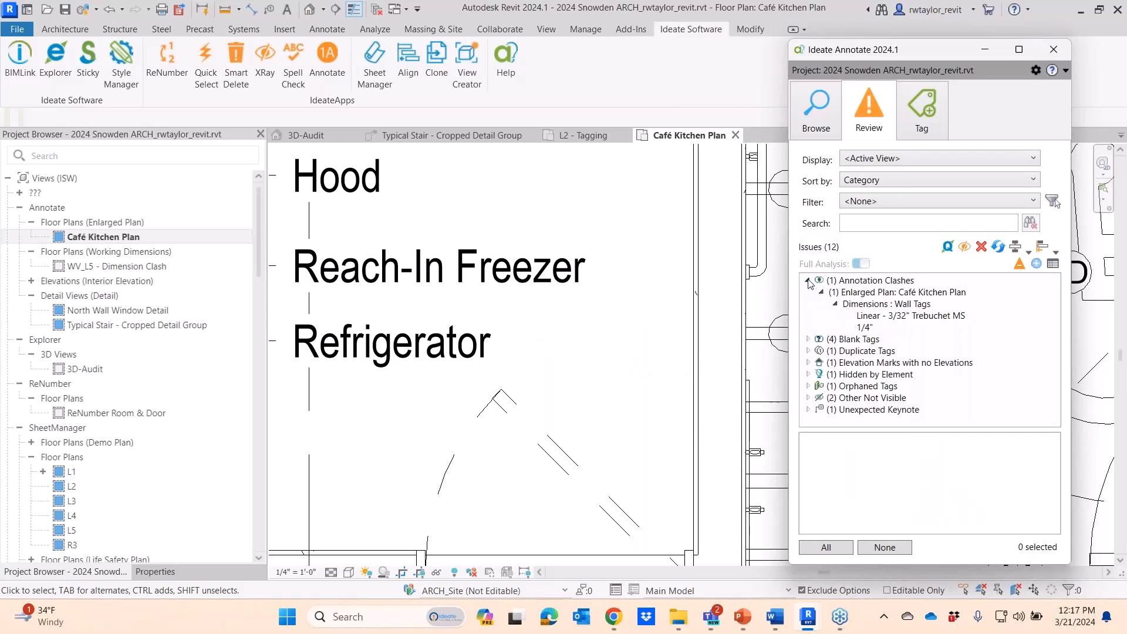
left_click(865, 326)
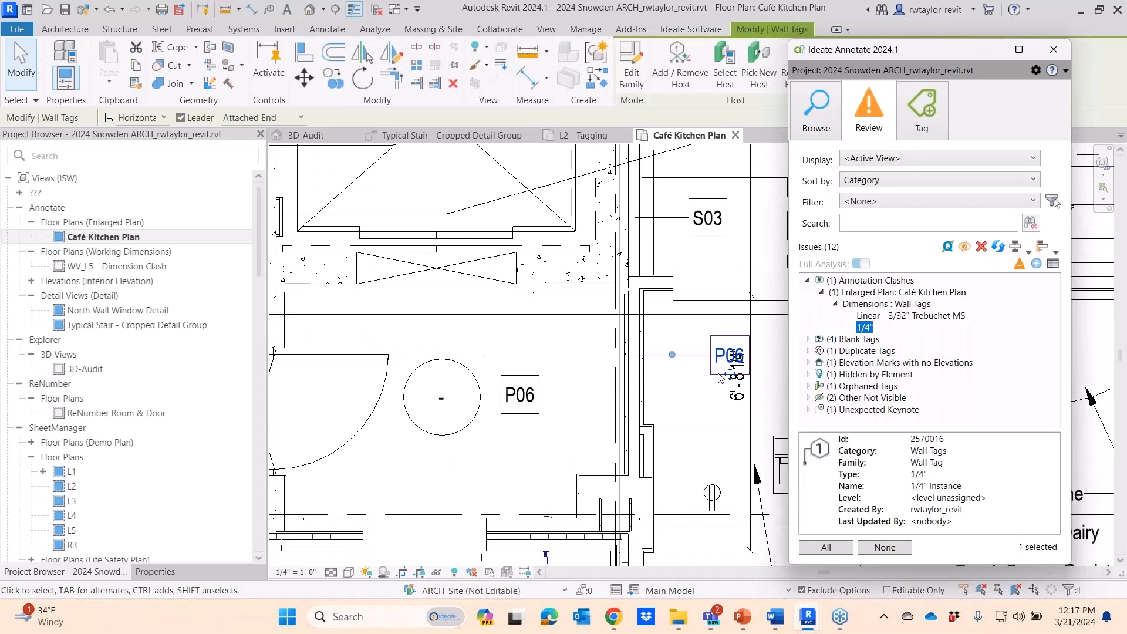
scroll(721, 377, "up", 3)
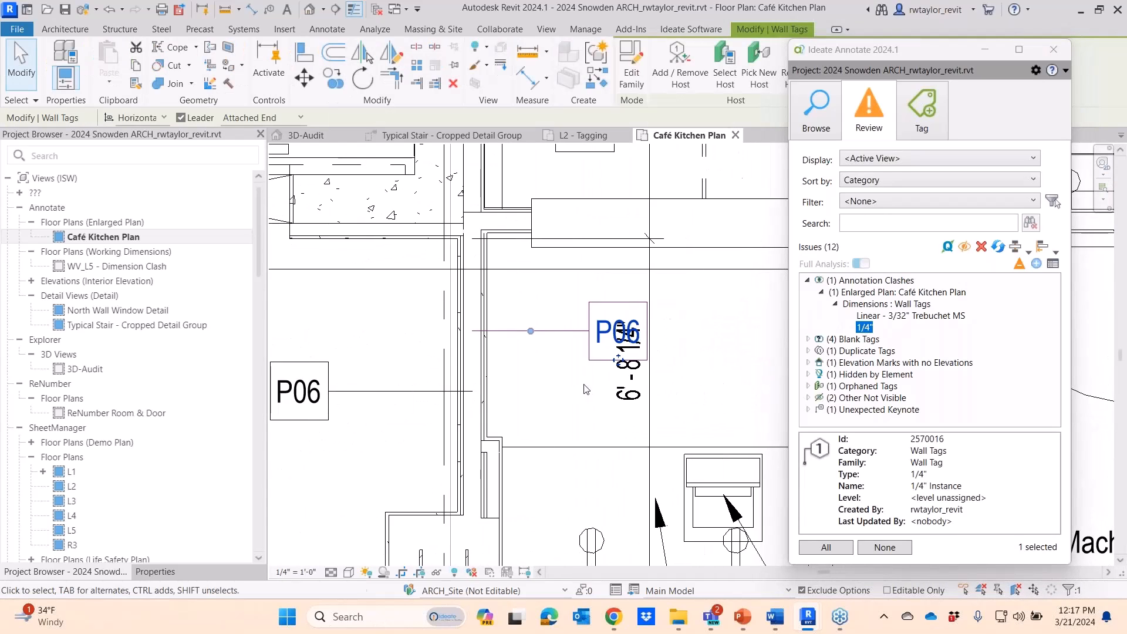
scroll(585, 389, "up", 2)
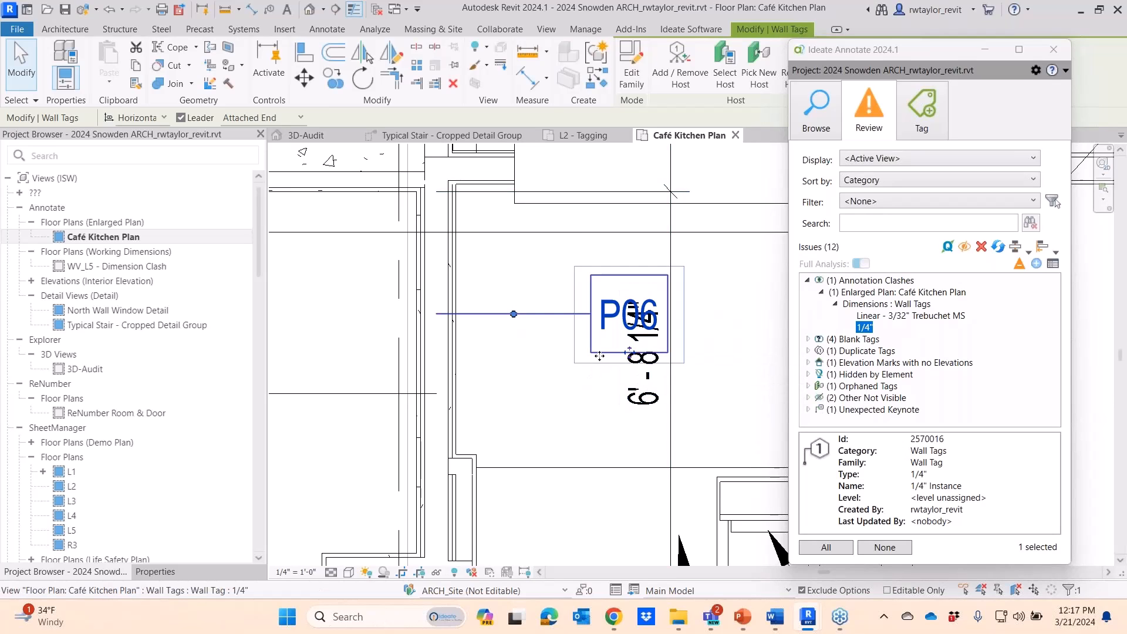
left_click_drag(628, 352, 561, 396)
key("Escape")
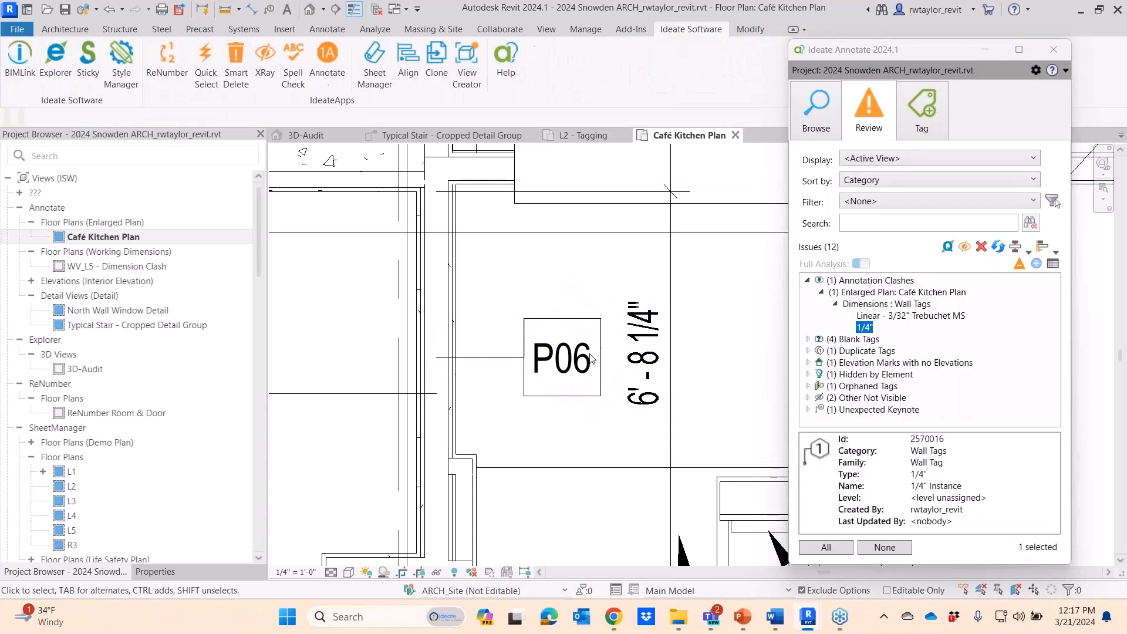
left_click(998, 248)
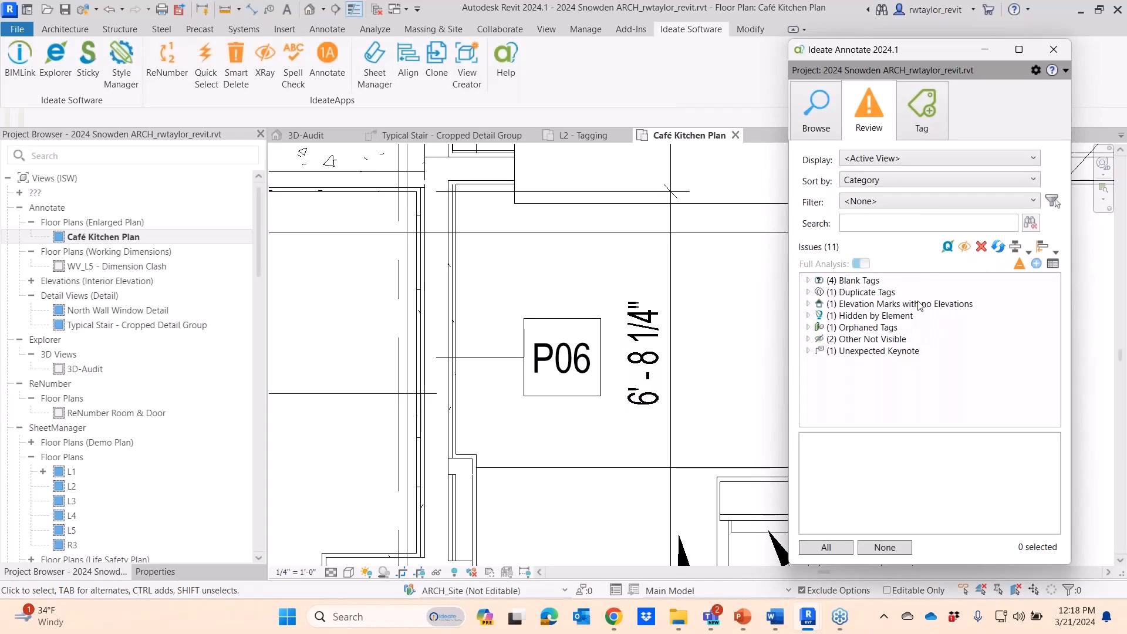
left_click(600, 354)
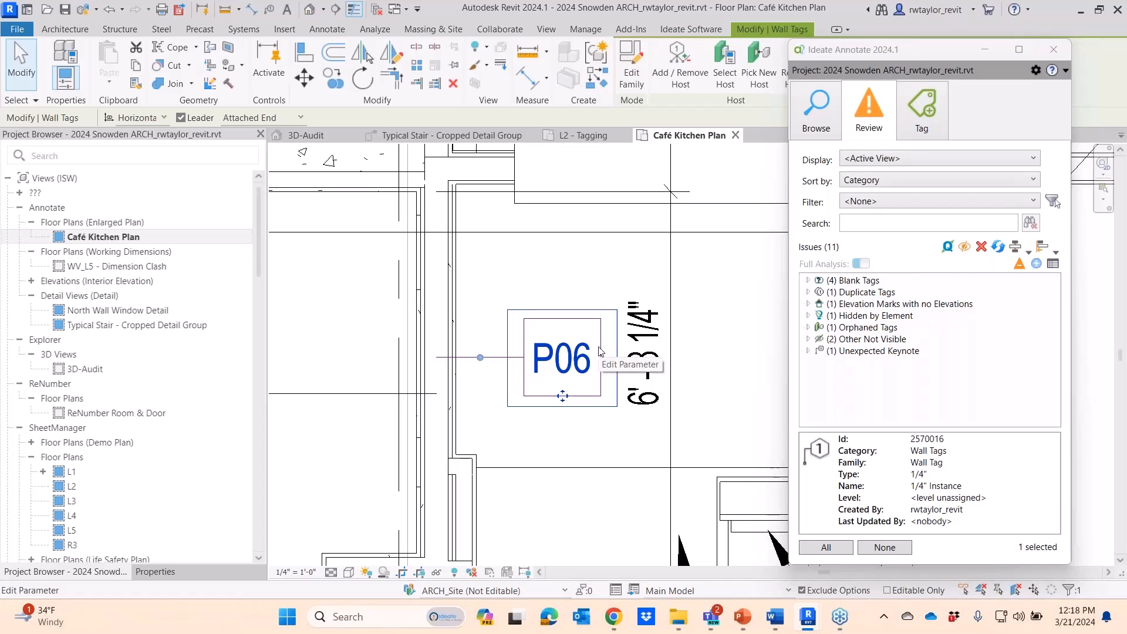
left_click(600, 350)
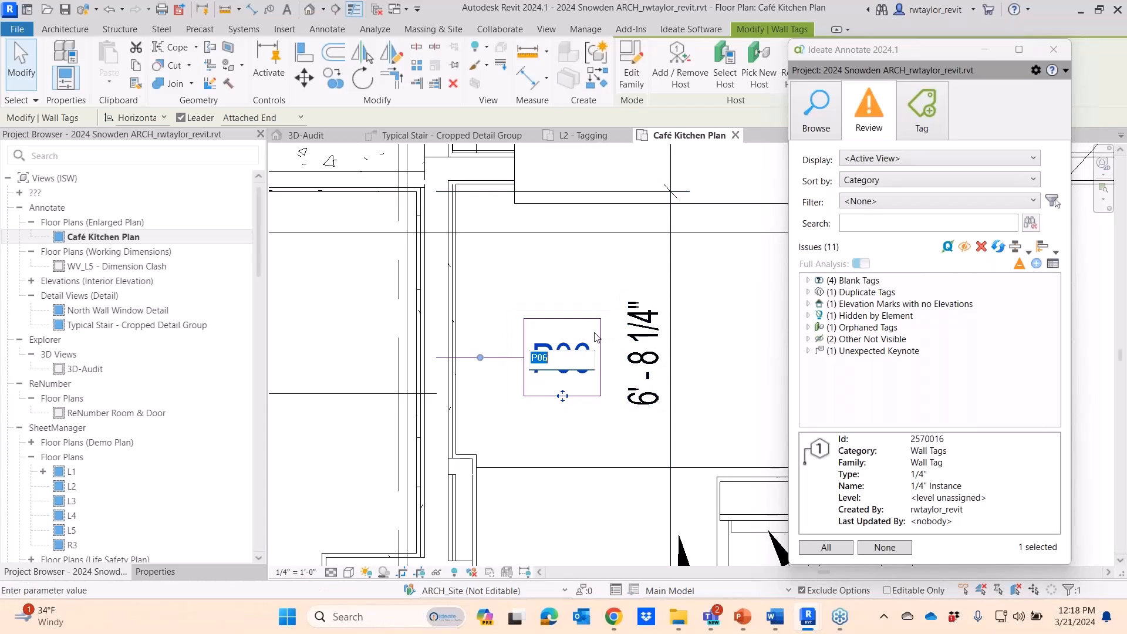
key("Return")
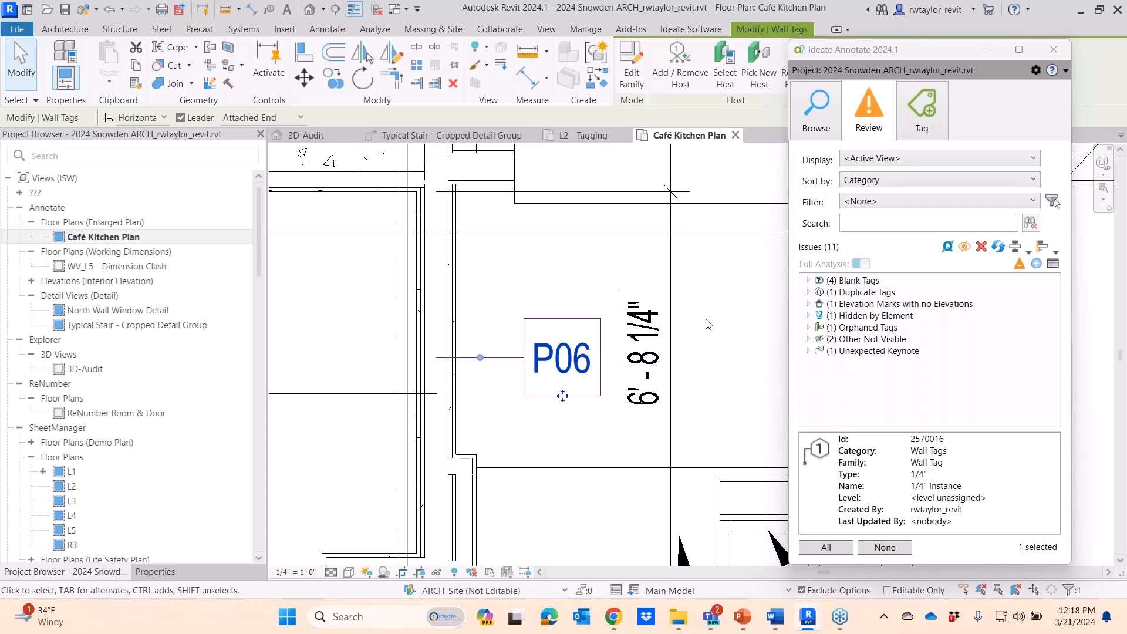
Open the Ideate Annotate settings to examine the Clash Sensitivity option, and close them without changes
left_click(1035, 71)
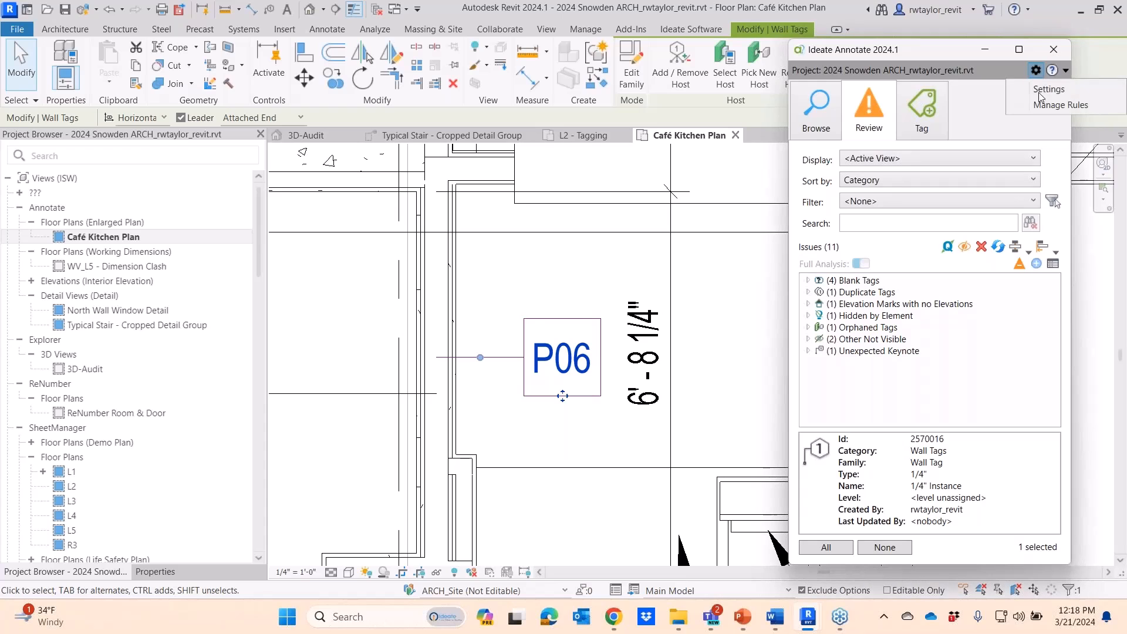
left_click(1047, 94)
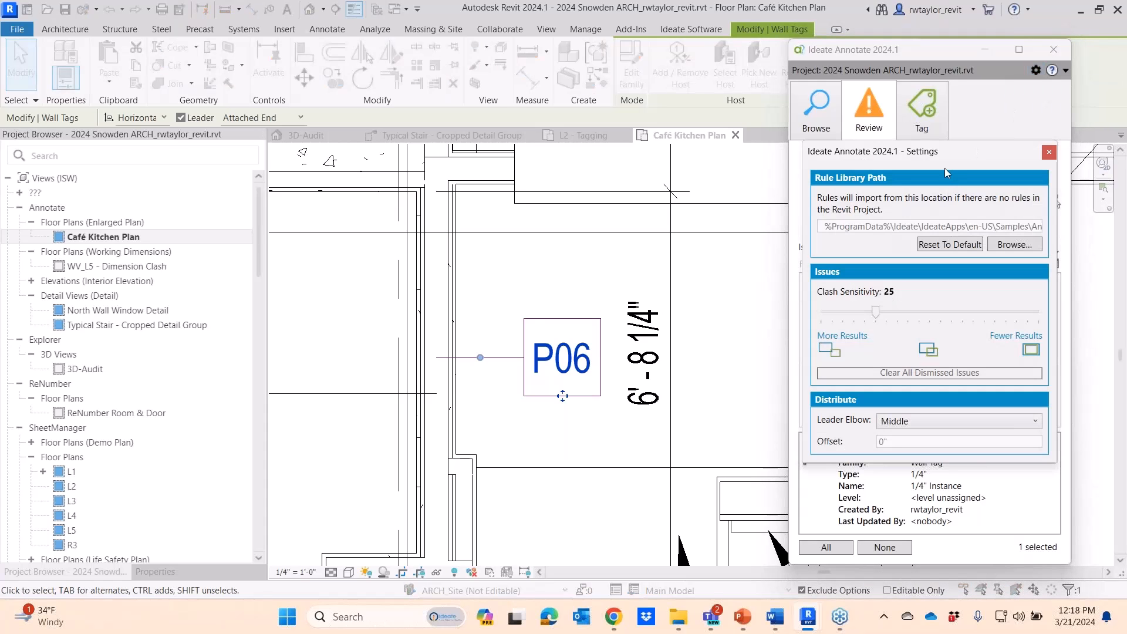
mouse_move(928, 131)
left_mouse_down()
mouse_move(548, 99)
mouse_move(319, 97)
left_mouse_up()
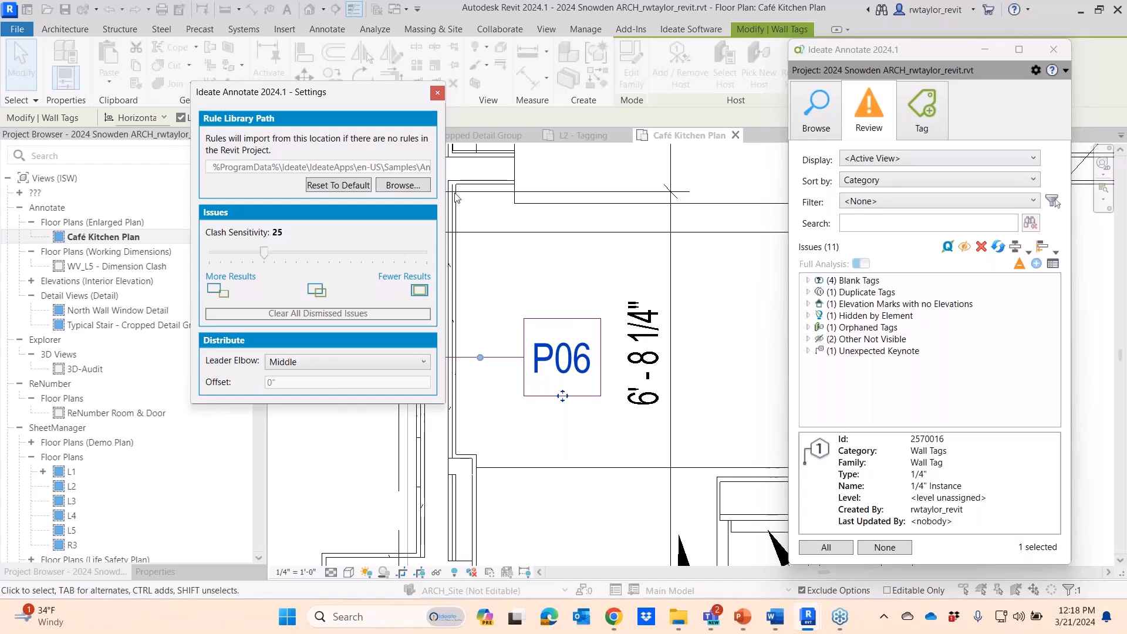
left_click(437, 93)
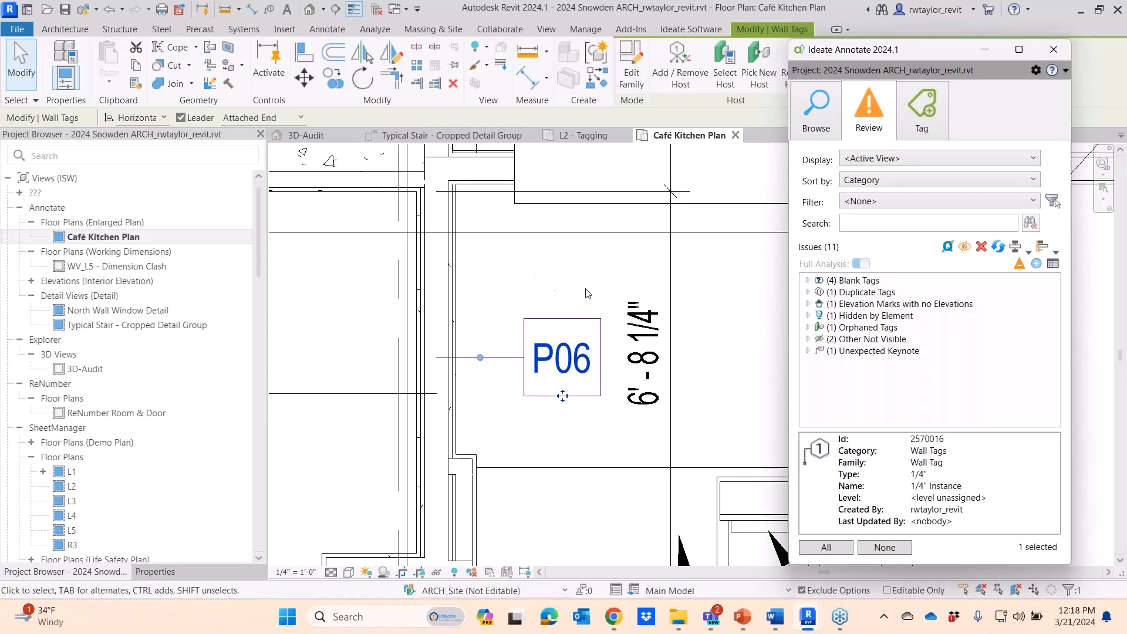
Locate the first wall tag under the Blank Tags issue in the plan and select the wall it tags
left_click(840, 318)
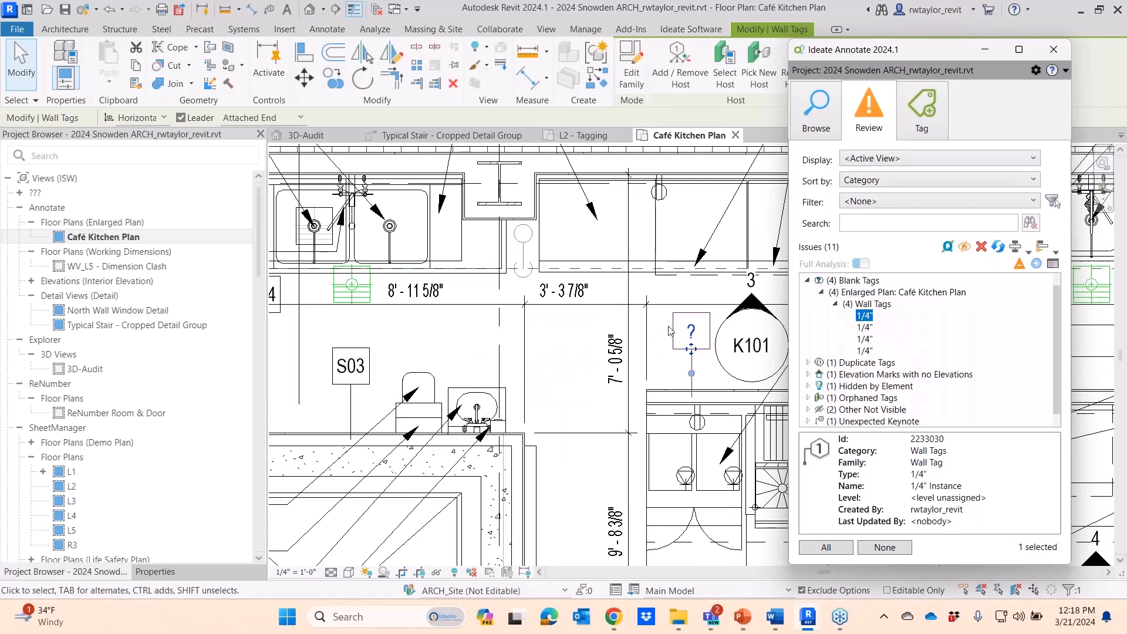
scroll(527, 326, "up", 3)
scroll(527, 325, "up", 2)
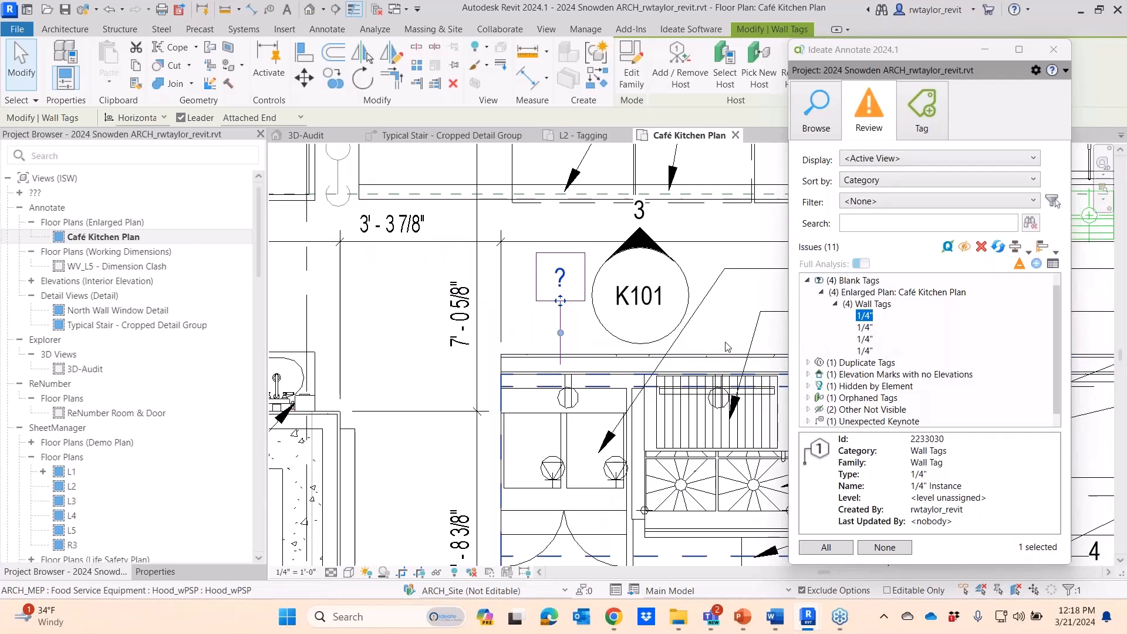
left_click(591, 343)
left_click(588, 360)
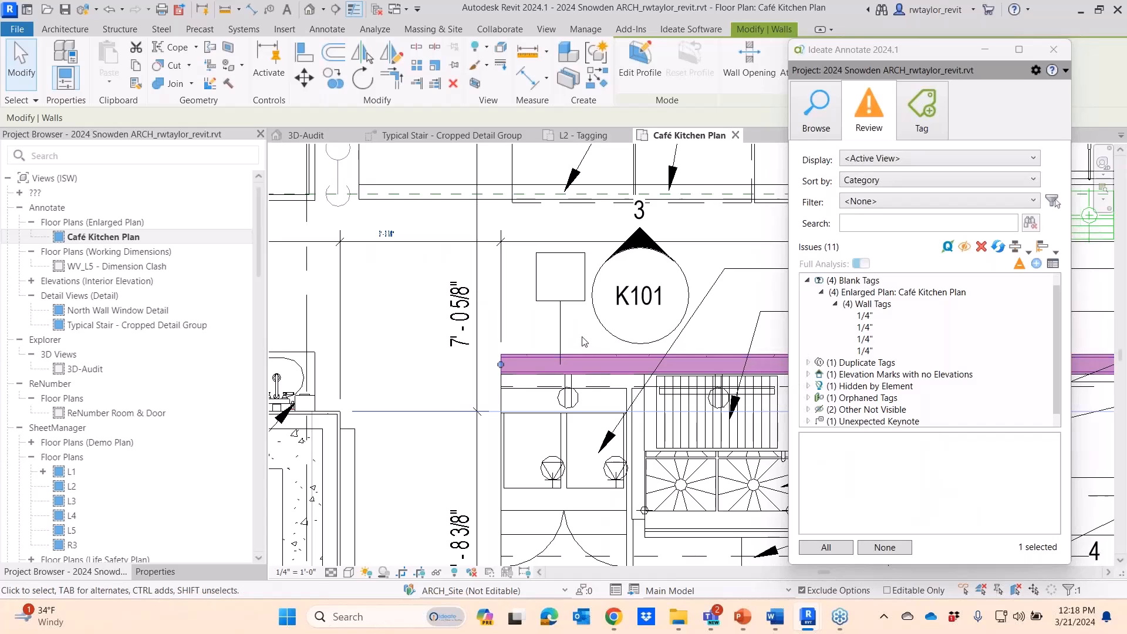
Set the selected wall type's Type Mark to RT in its type properties and refresh the issue list
left_click(155, 571)
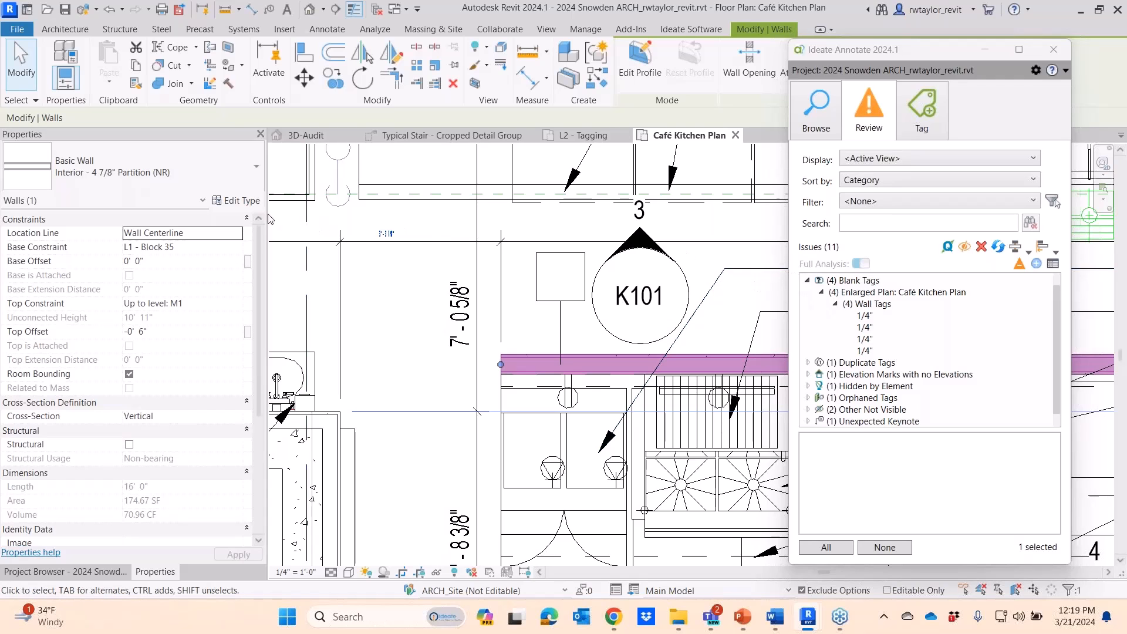
left_click(236, 201)
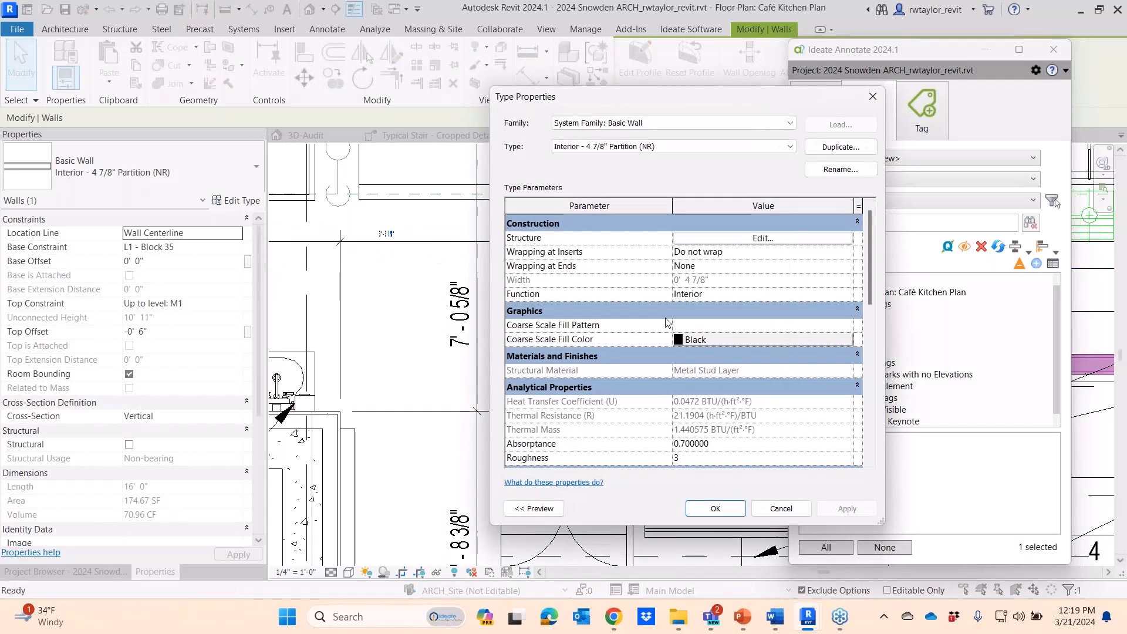
left_click_drag(874, 291, 874, 354)
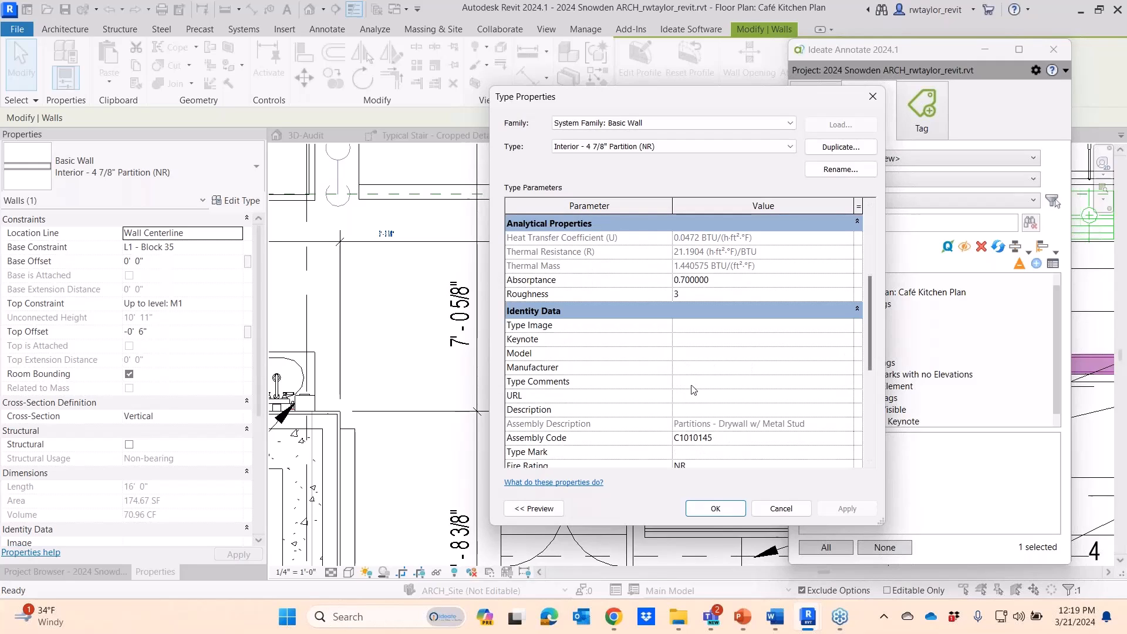
left_click(680, 450)
type("RT")
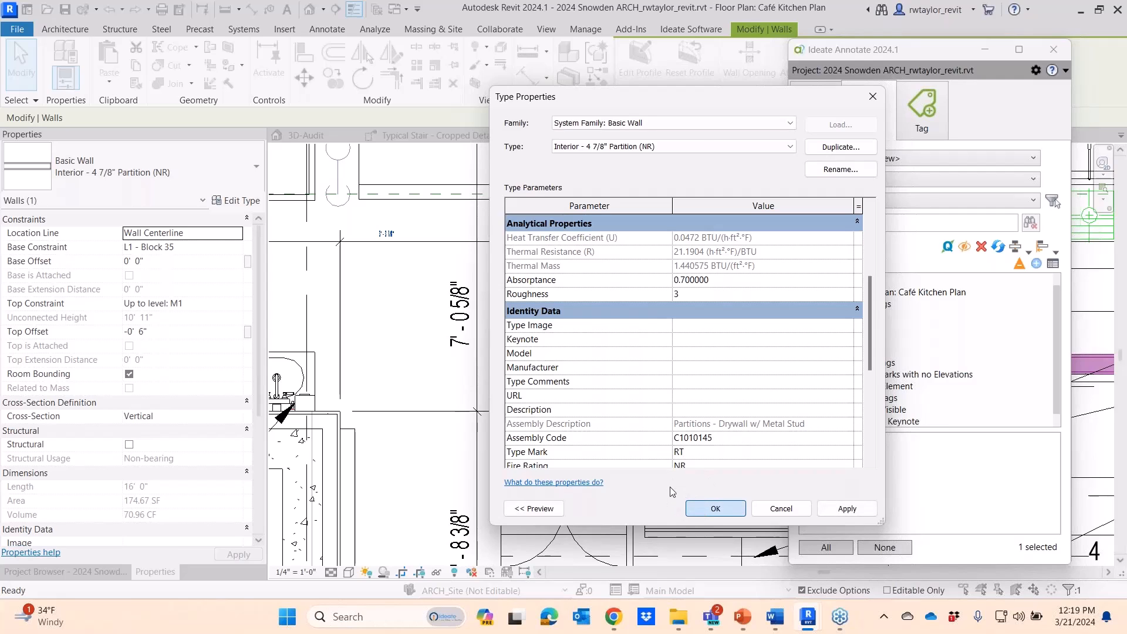
left_click(414, 390)
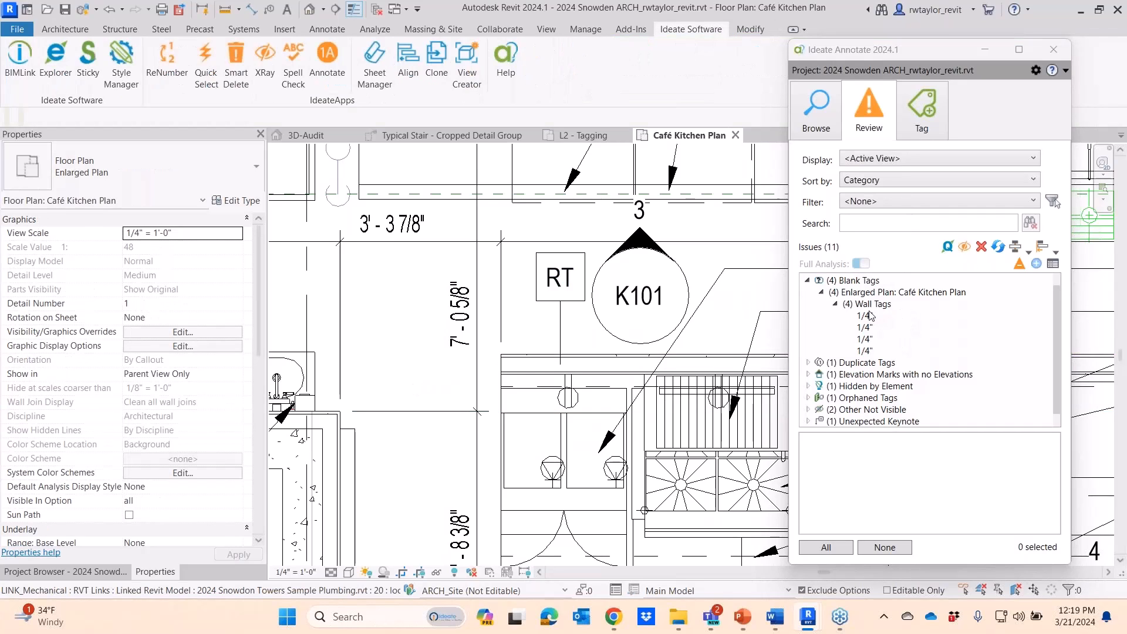
left_click(998, 247)
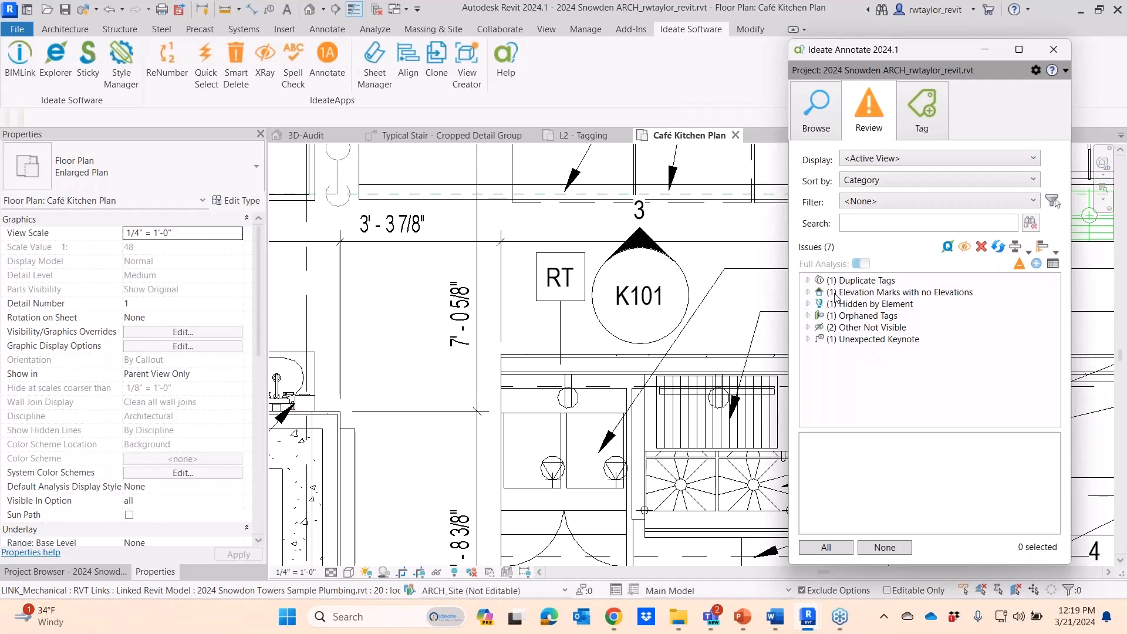
Locate both wall tags of the Duplicate Tags issue in the plan and compare them, then clear the selection
left_click(808, 280)
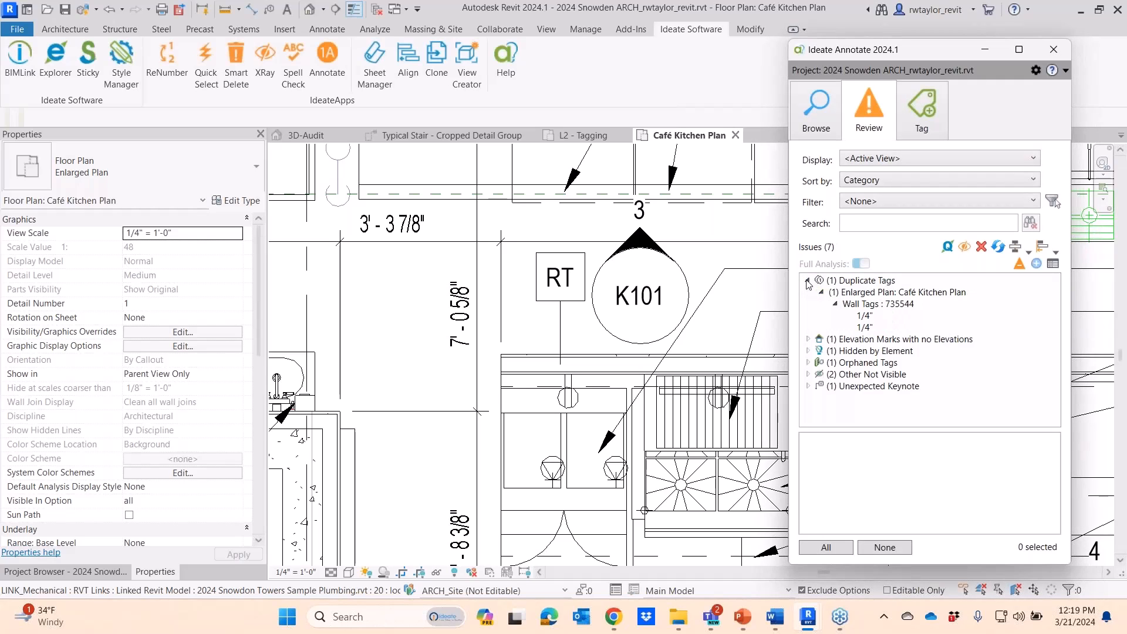
left_click(866, 317)
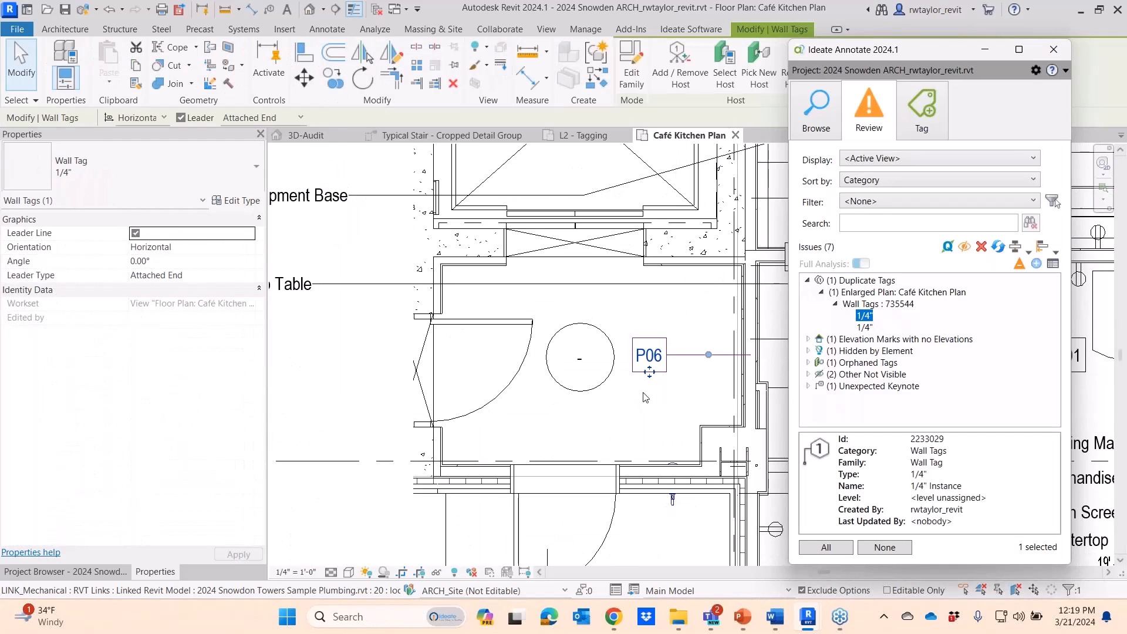
left_click(864, 327)
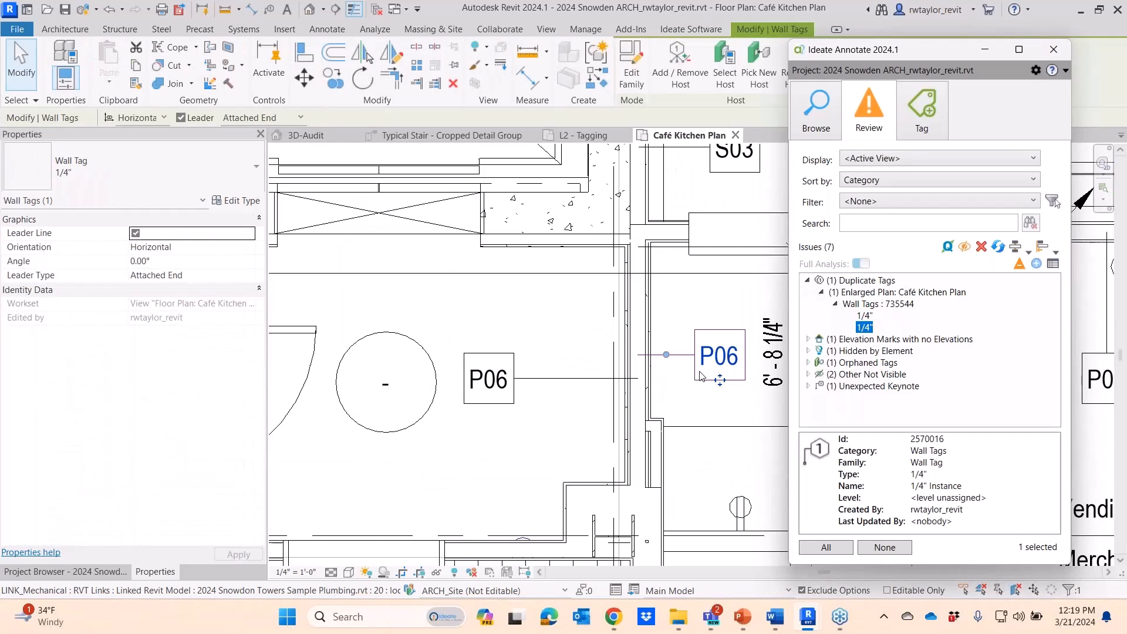
scroll(594, 387, "up", 4)
scroll(565, 396, "down", 3)
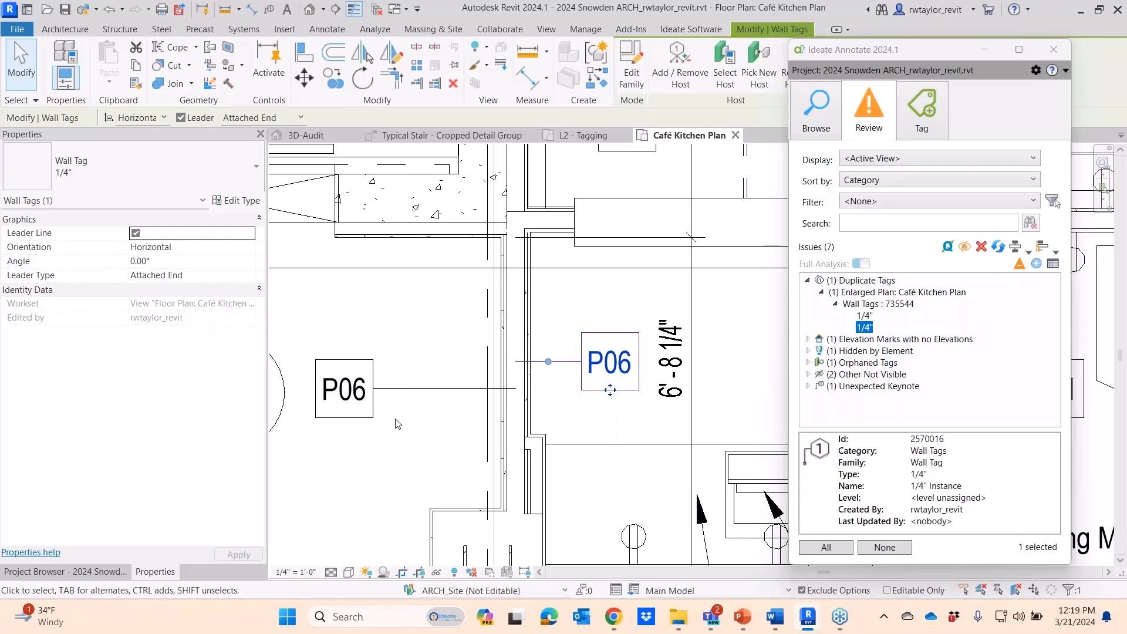
left_click(398, 423)
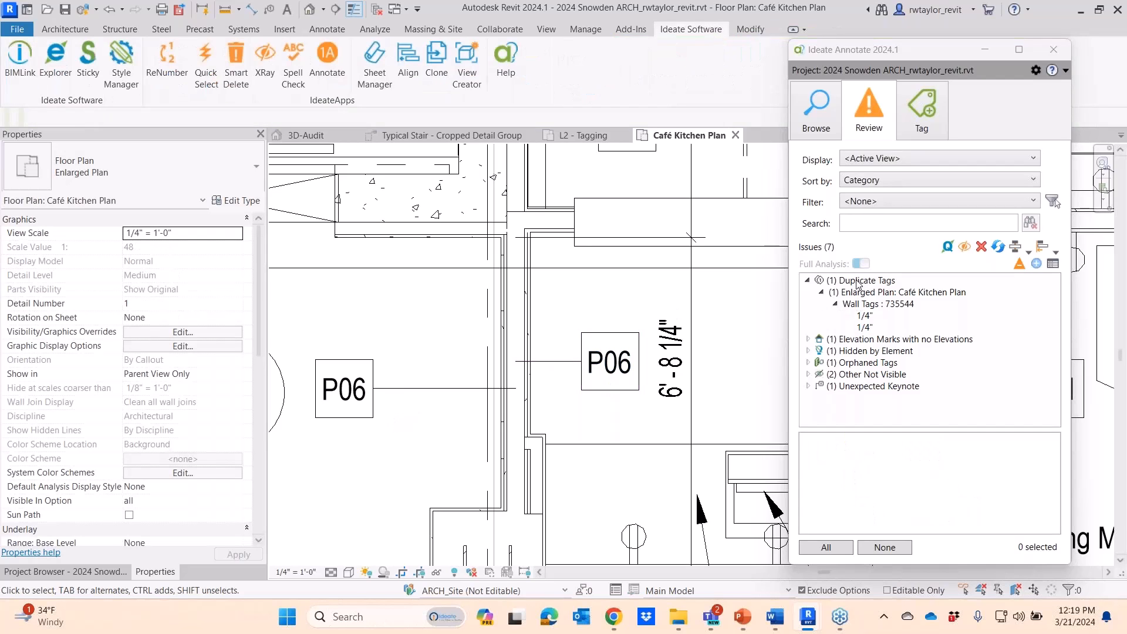
Dismiss the Duplicate Tags issue for the two P06 wall tags in the Café Kitchen Plan
left_click(858, 281)
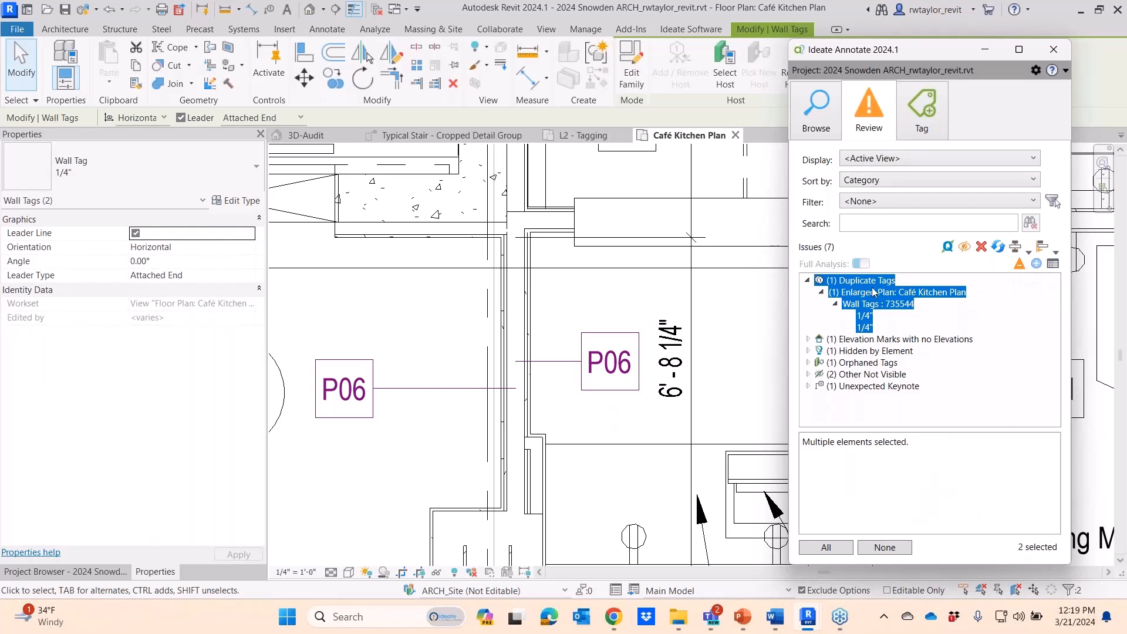
right_click(886, 292)
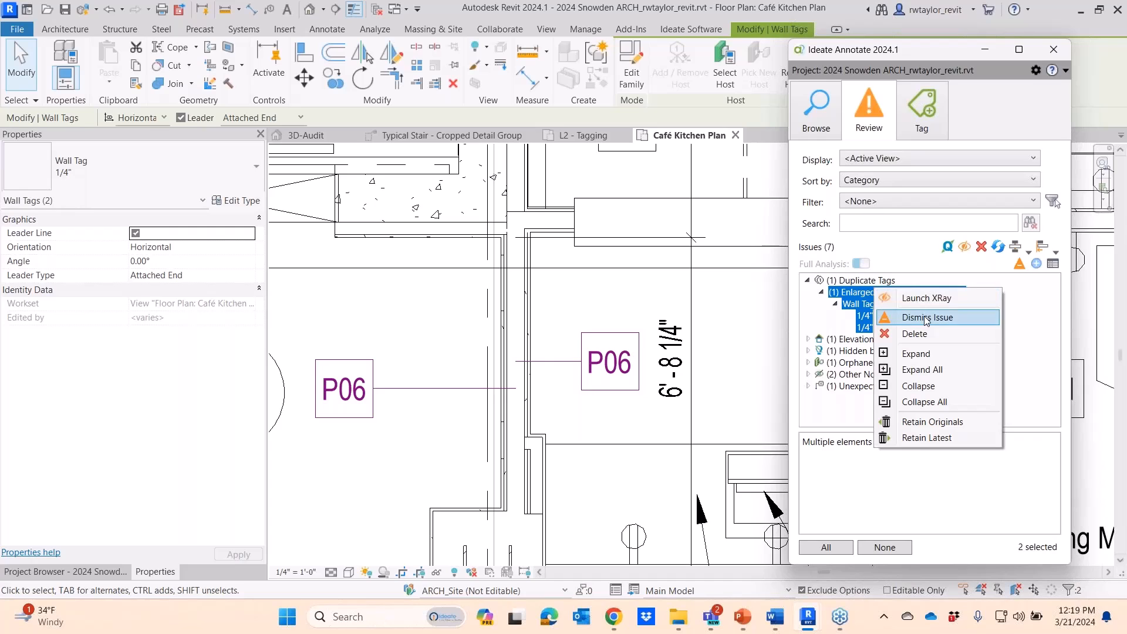
left_click(926, 319)
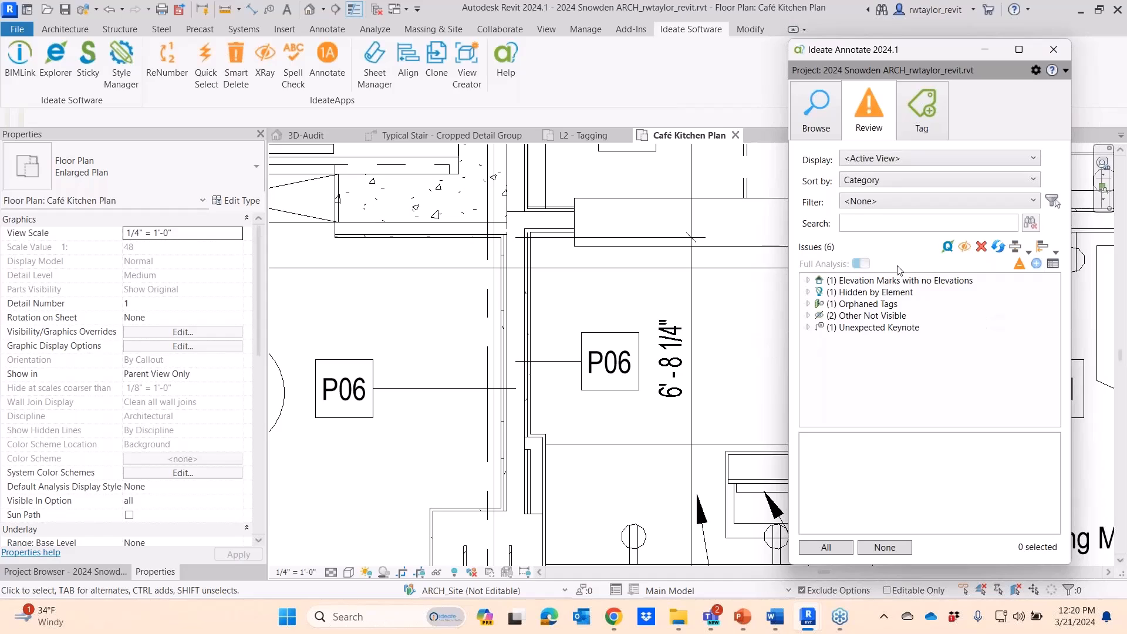
Filter the issue list to <Dismissed Issues>, examine the Duplicate Tags entry, and reset the filter to <None>
left_click(875, 202)
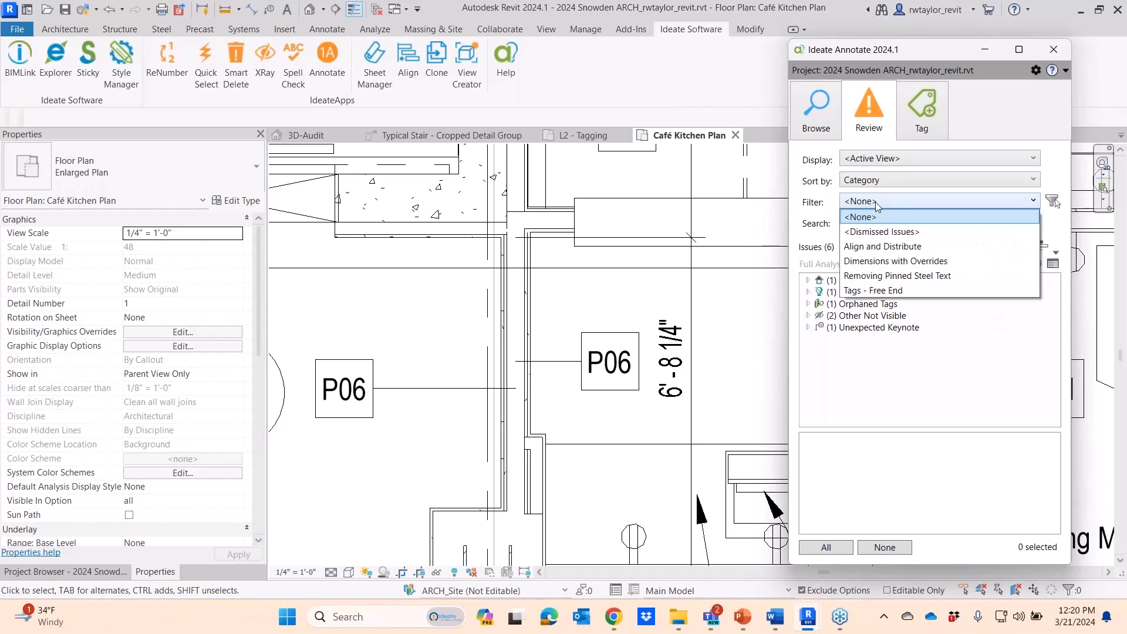
left_click(875, 234)
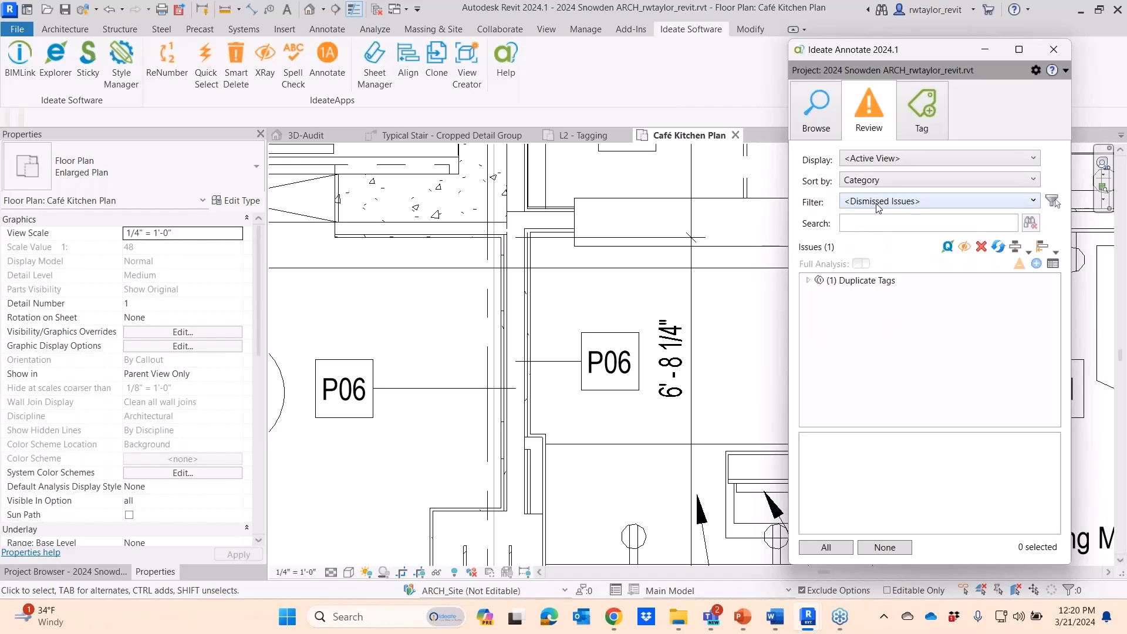
left_click(809, 280)
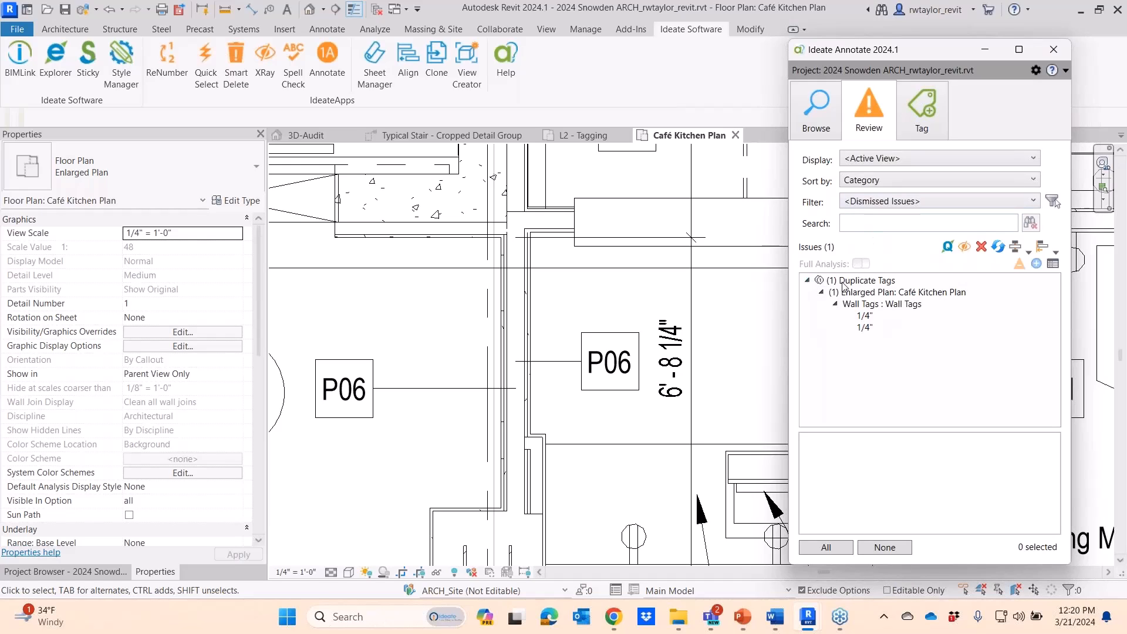
left_click(871, 201)
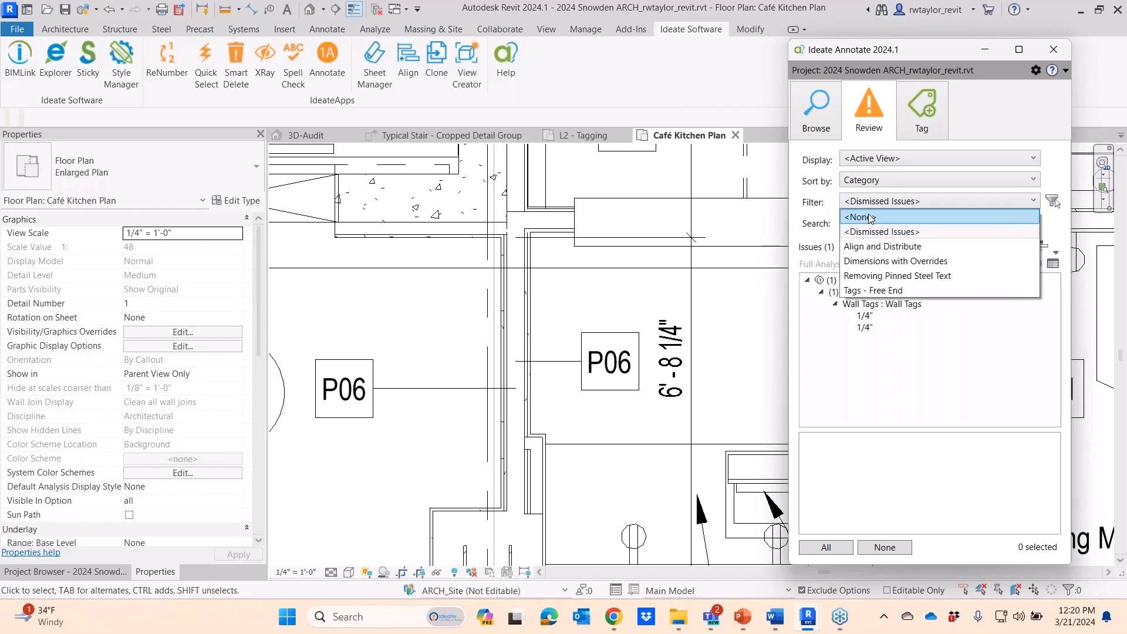
left_click(871, 219)
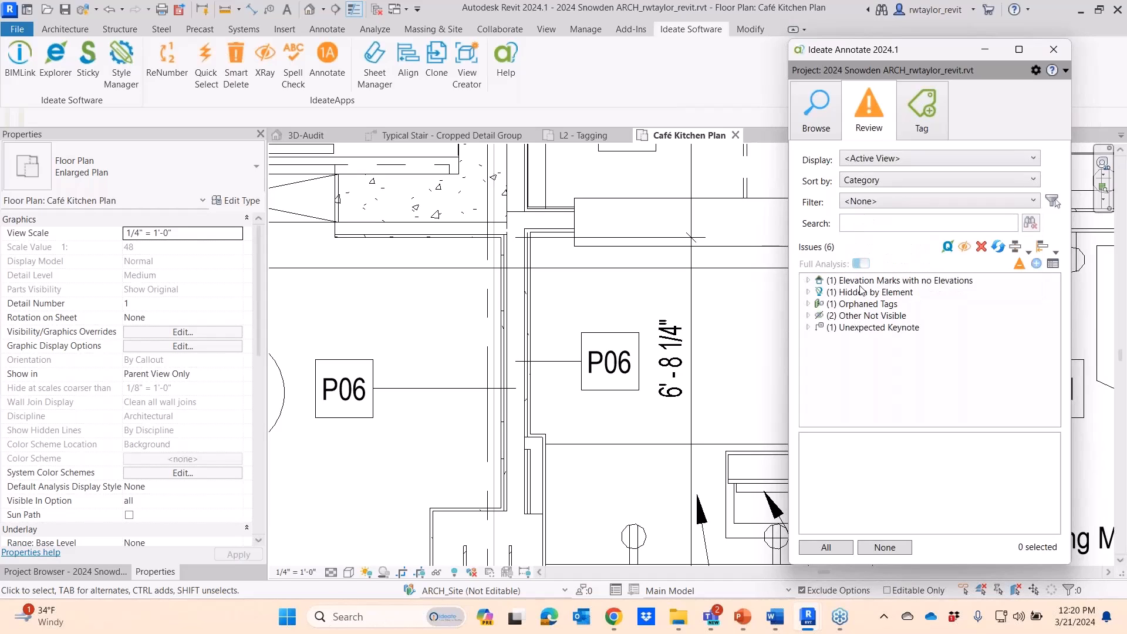
Expand the Hidden by Element, Orphaned Tags, Unexpected Keynote and Other Not Visible issues to review the annotations they contain
left_click(809, 292)
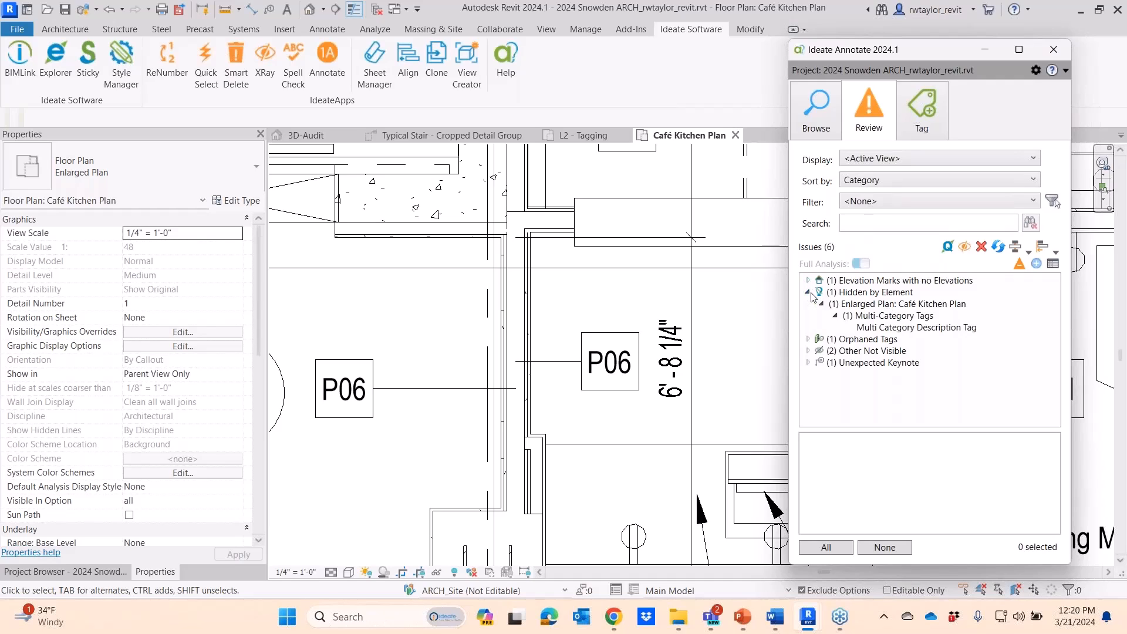
left_click(808, 339)
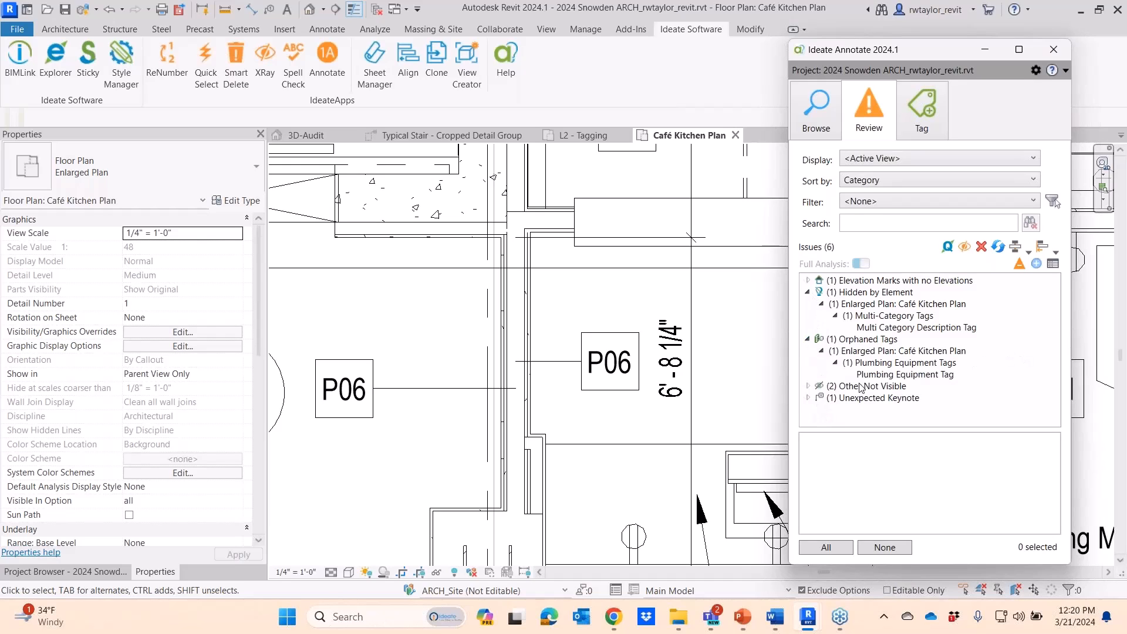
left_click(809, 398)
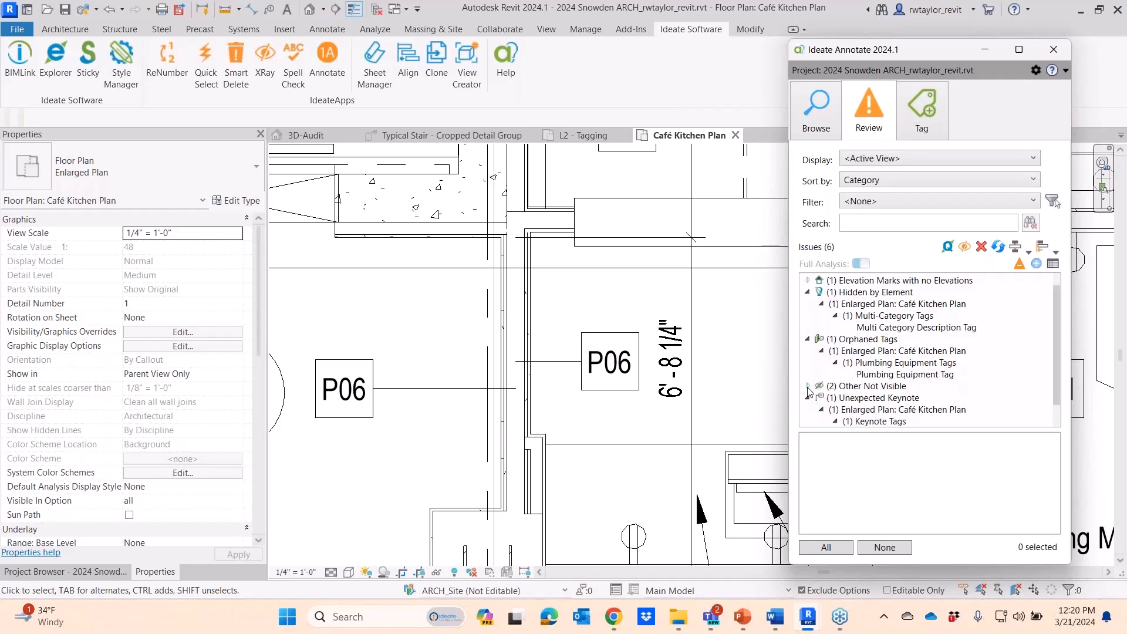
left_click(808, 386)
left_click_drag(1058, 334, 1055, 378)
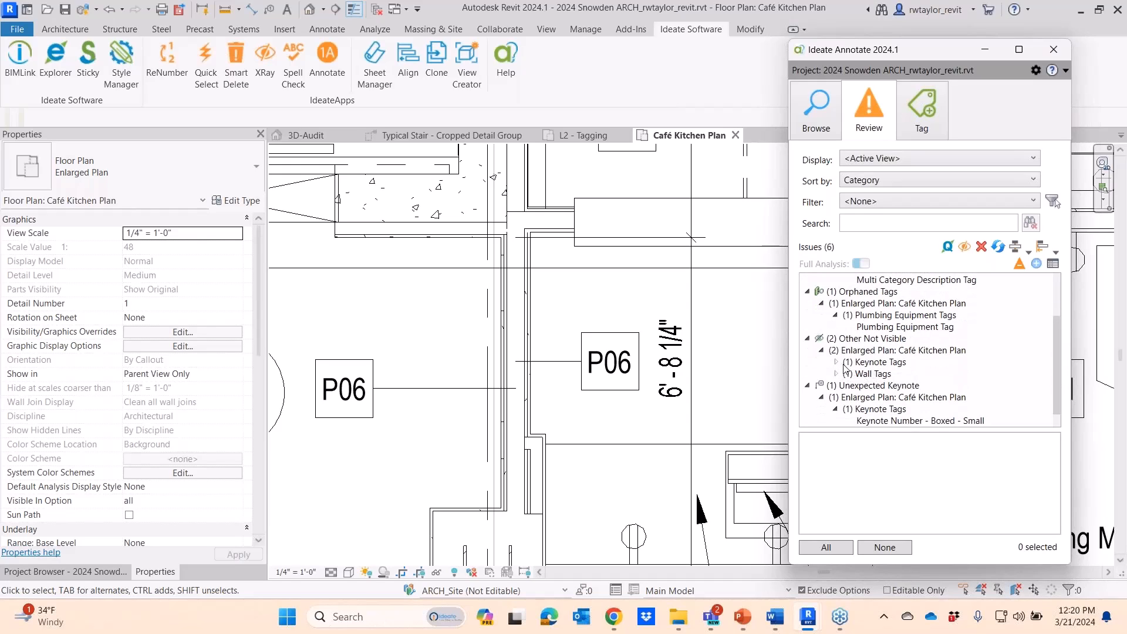
Select the boxed keynote tag and the 1/4" wall tag under Other Not Visible to inspect their details
left_click(861, 367)
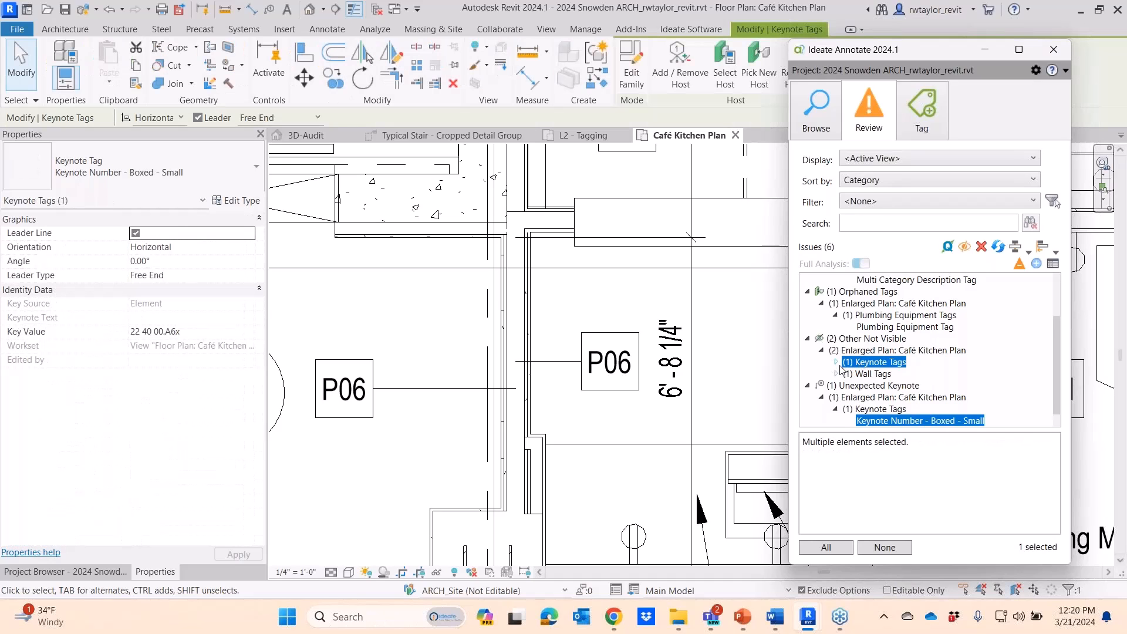
left_click(836, 362)
left_click(889, 374)
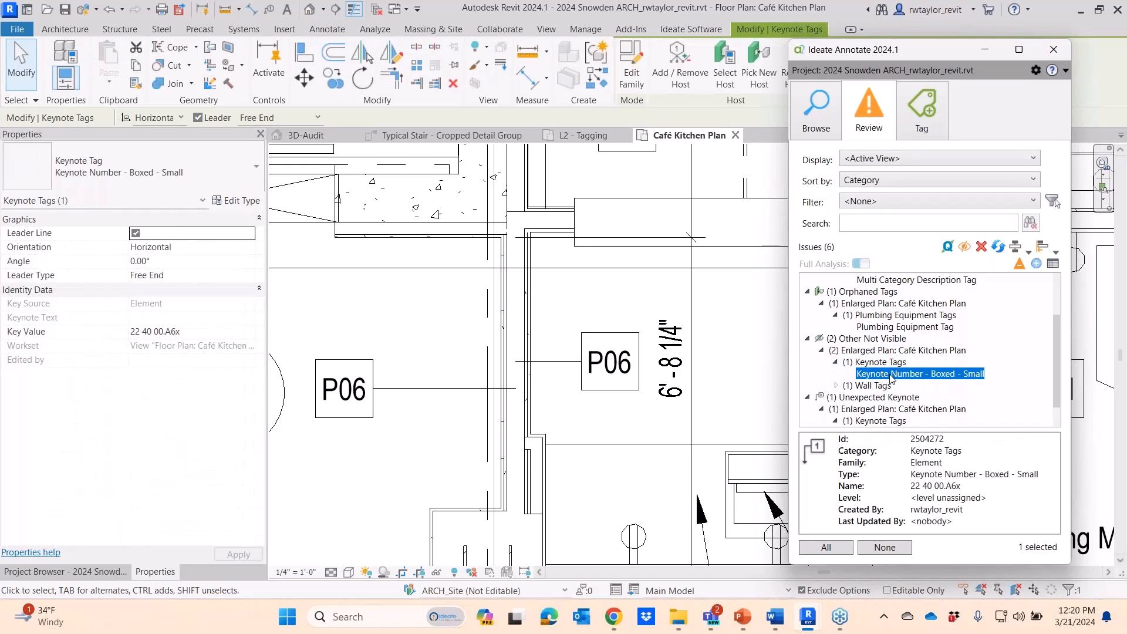
left_click(835, 386)
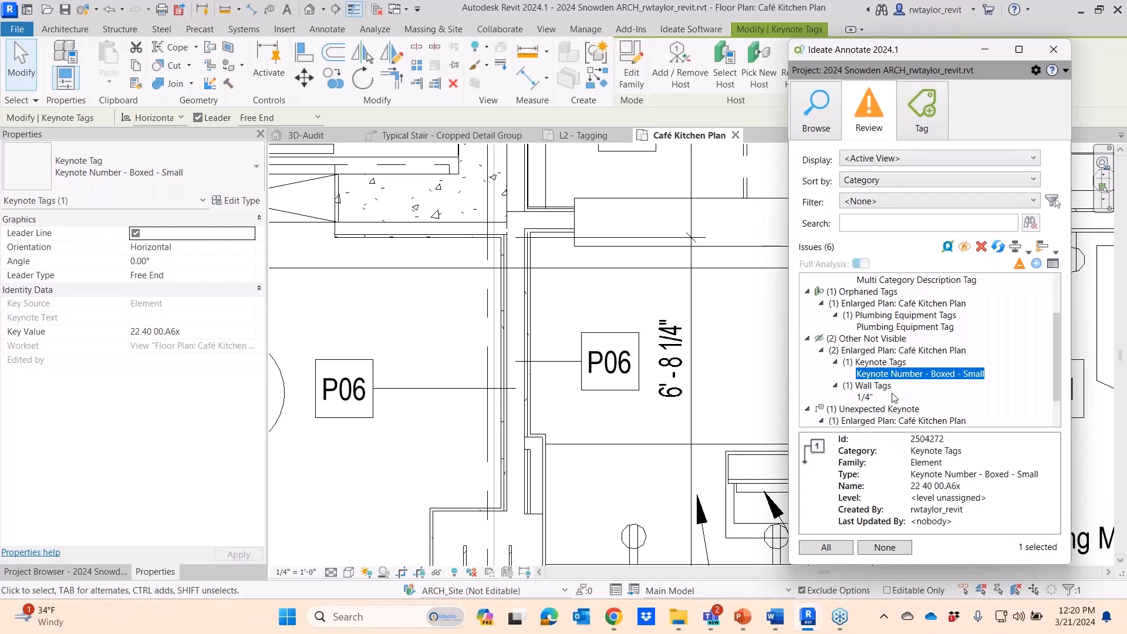
left_click(863, 397)
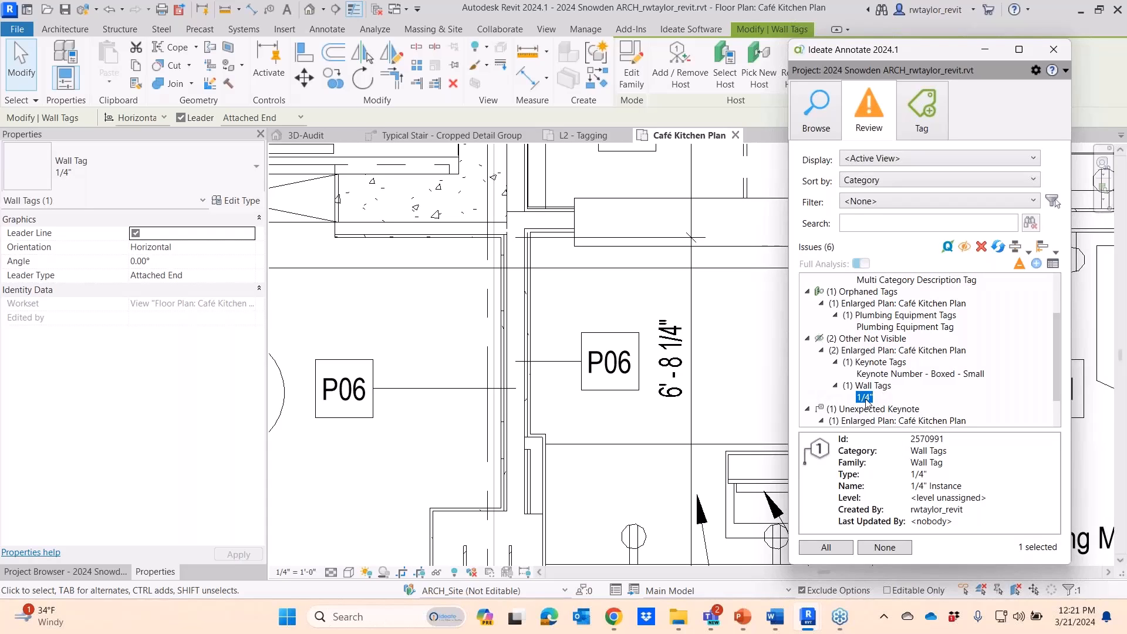
Try to locate the Multi Category Description Tag under Hidden by Element in the view, declining to temporarily show hidden elements
left_click_drag(1052, 355, 1054, 318)
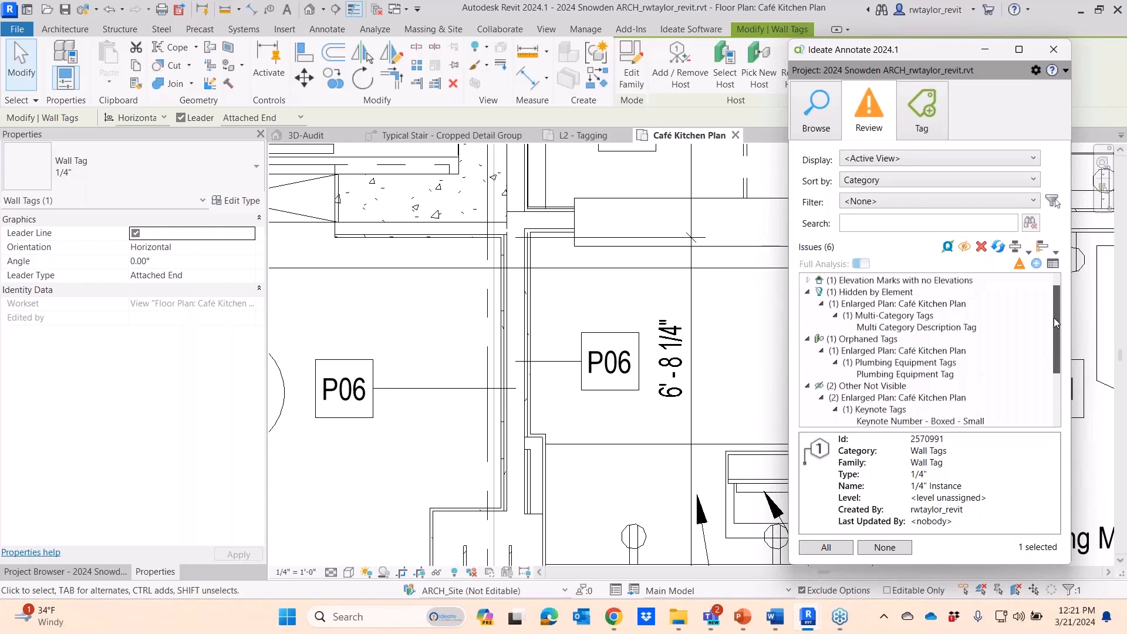
left_click(874, 330)
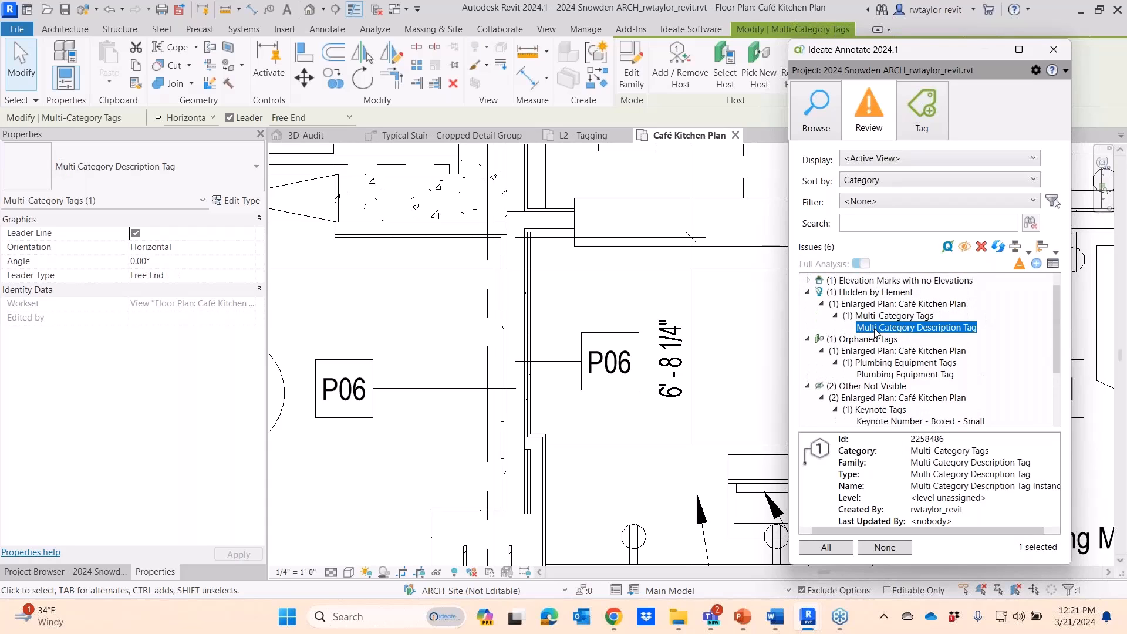
double_click(876, 331)
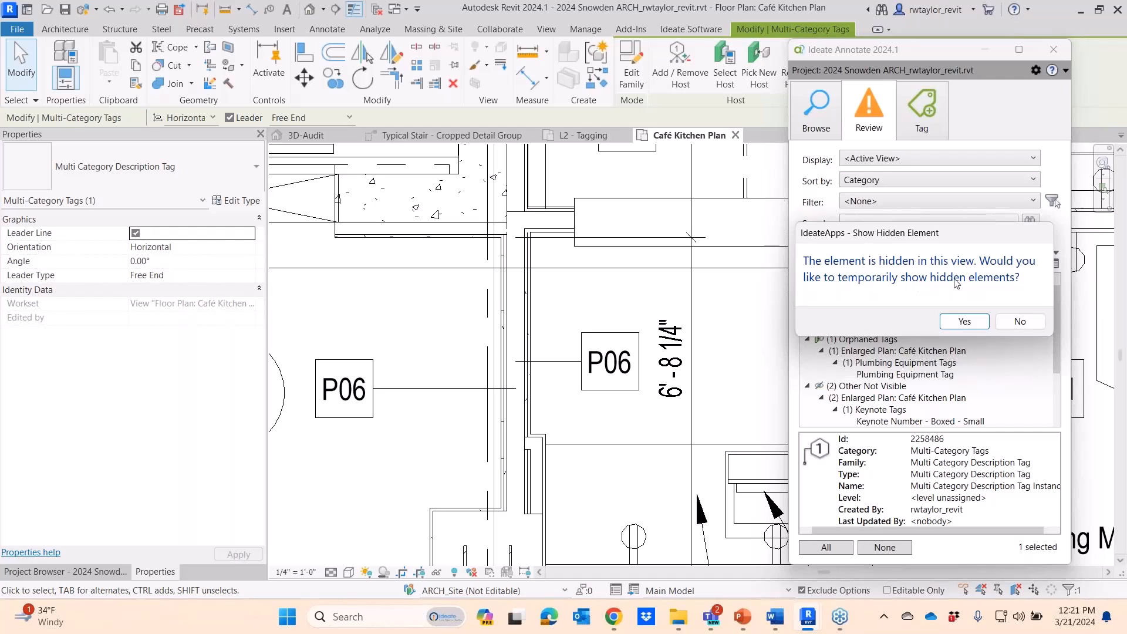
left_click(1020, 322)
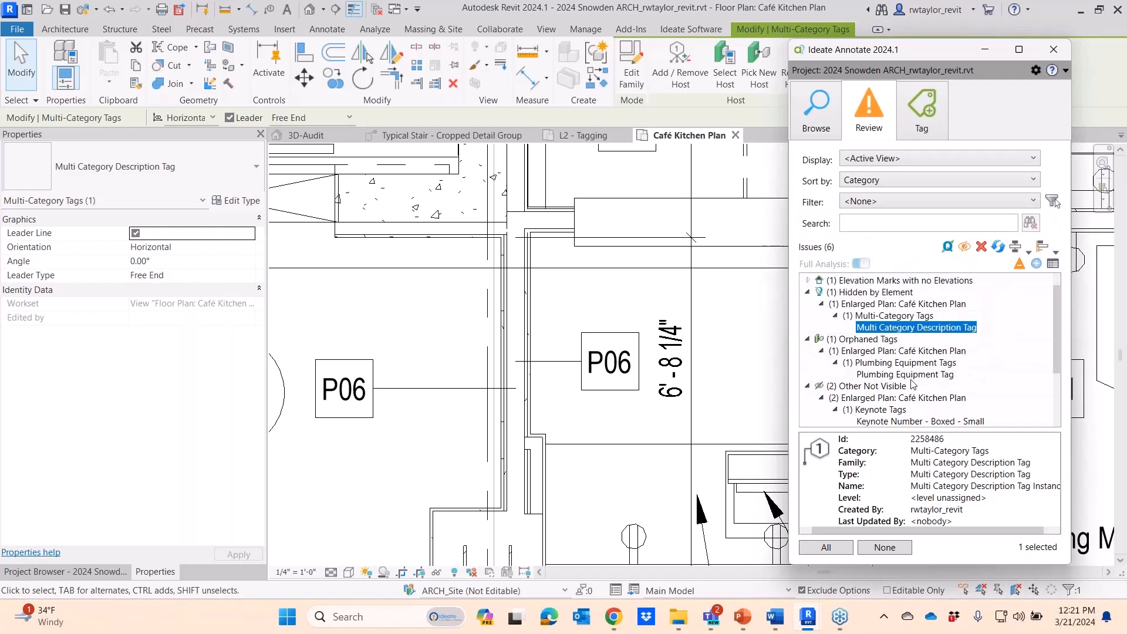
Run Ideate XRay on the wall tag under Other Not Visible, and rerun the visibility analysis on its tagged storefront wall
scroll(1059, 362, "down", 2)
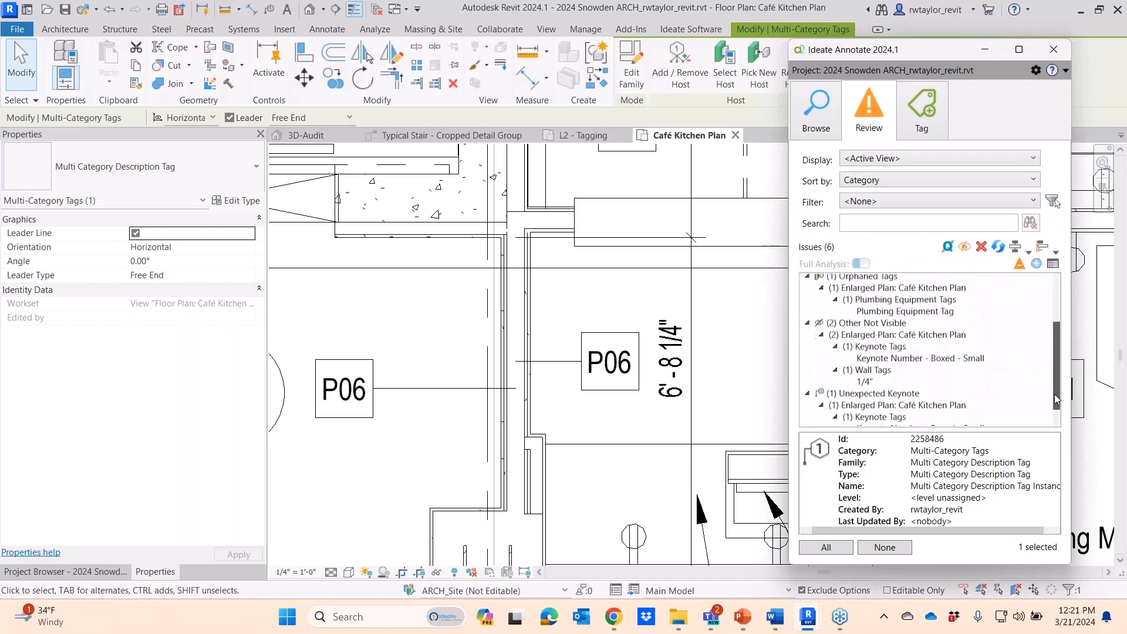
left_click(863, 380)
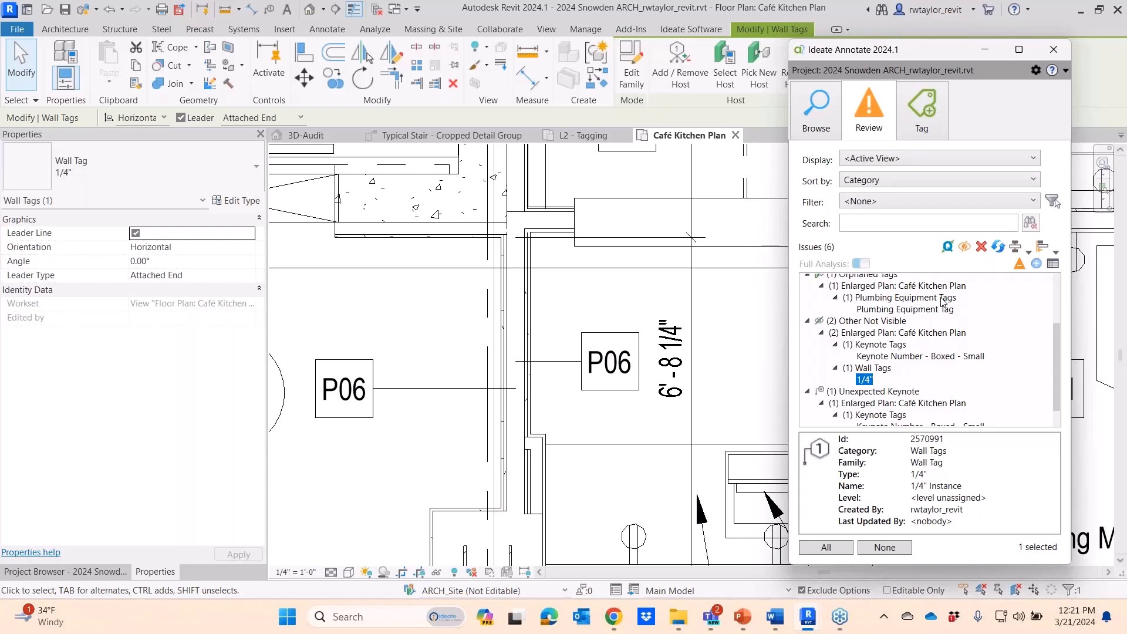
left_click(965, 247)
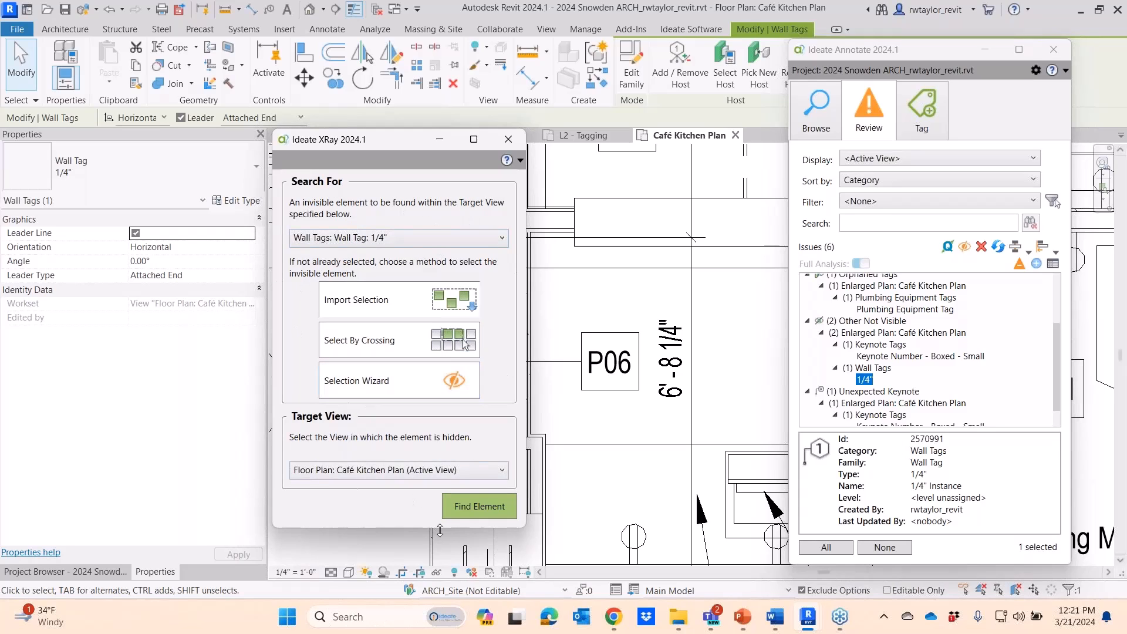
left_click(465, 513)
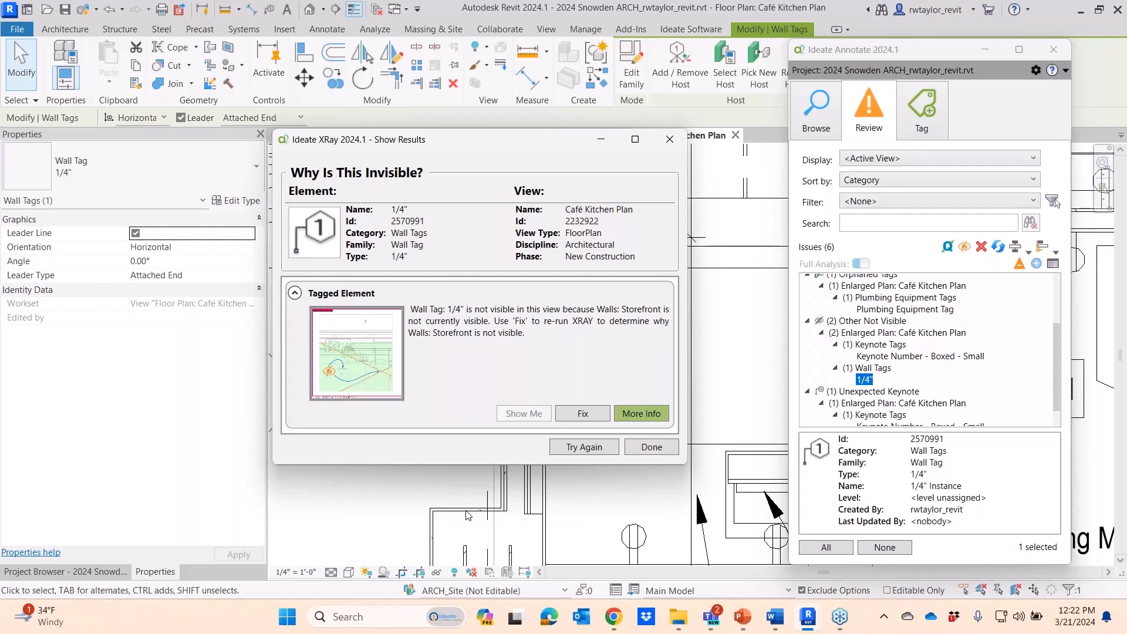
left_click(589, 414)
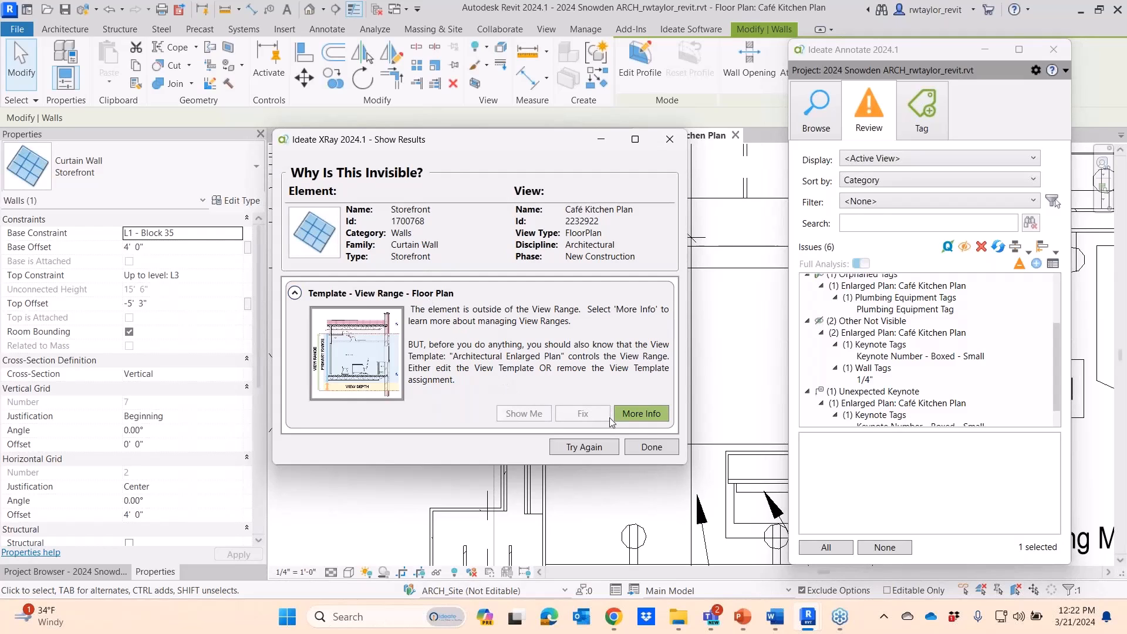
Read the online XRay help on floor, ceiling and structural plan view ranges, and return to the XRay results in Revit
left_click(631, 413)
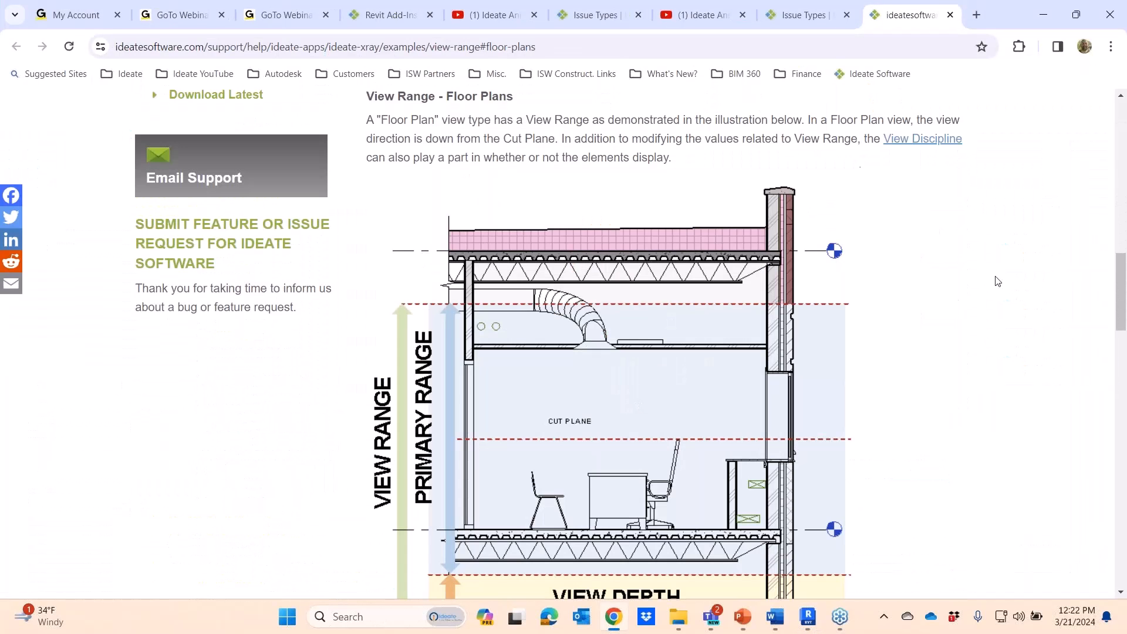
mouse_move(1121, 291)
left_mouse_down()
mouse_move(1118, 363)
mouse_move(1109, 308)
left_mouse_up()
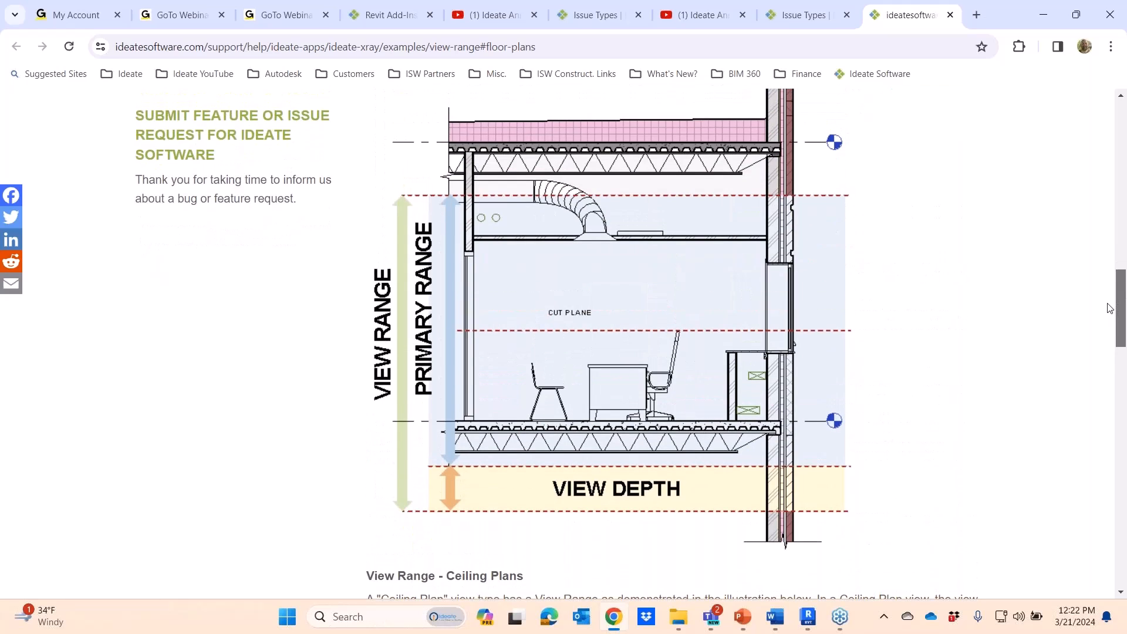
left_click_drag(1109, 308, 1115, 478)
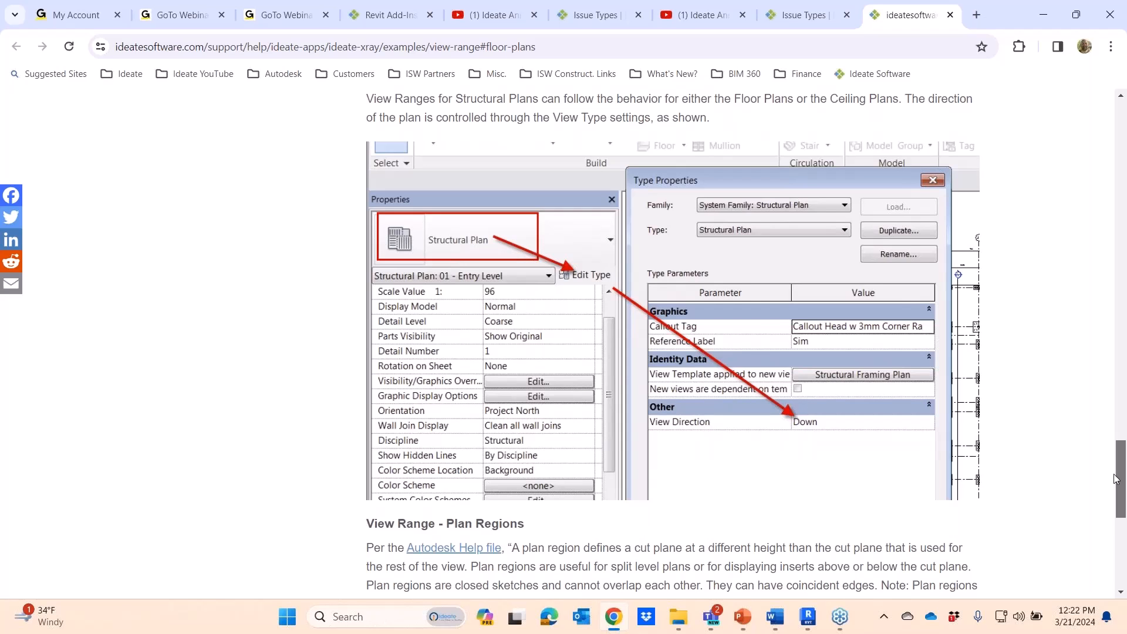
left_click_drag(1115, 479, 1115, 368)
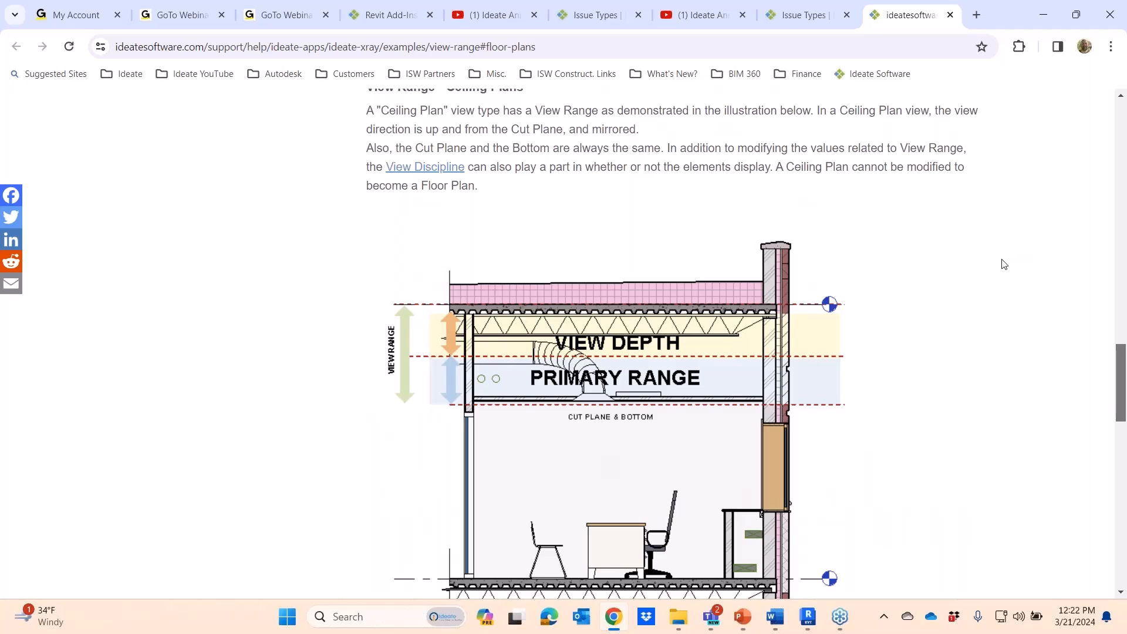
key("alt+Tab")
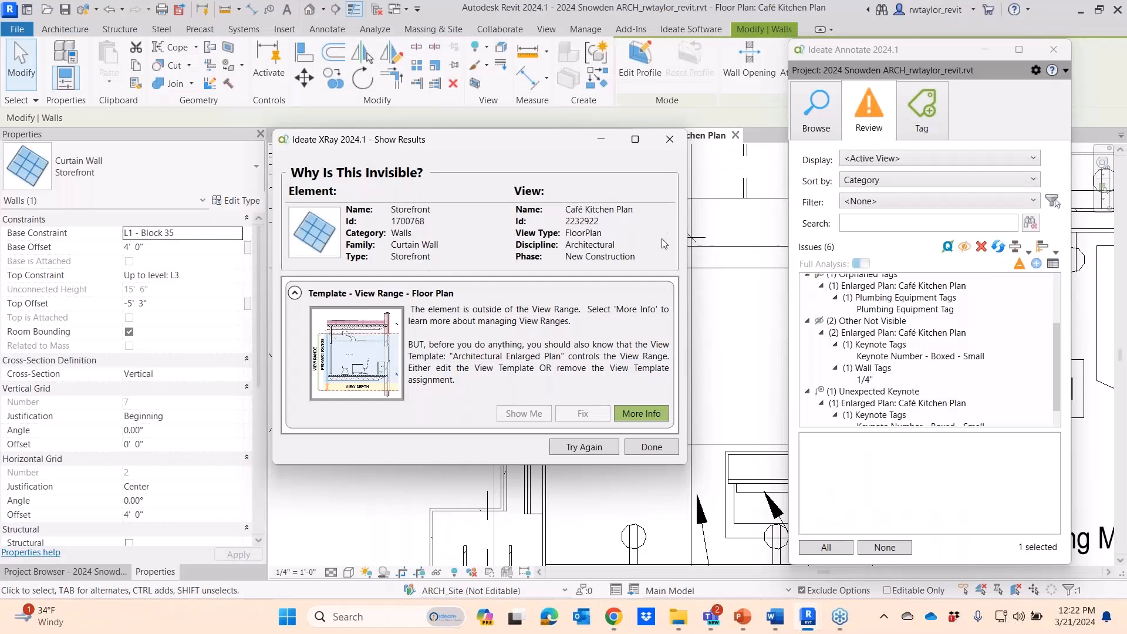
Close the XRay results and collapse every expanded issue group in the Review list
left_click(668, 140)
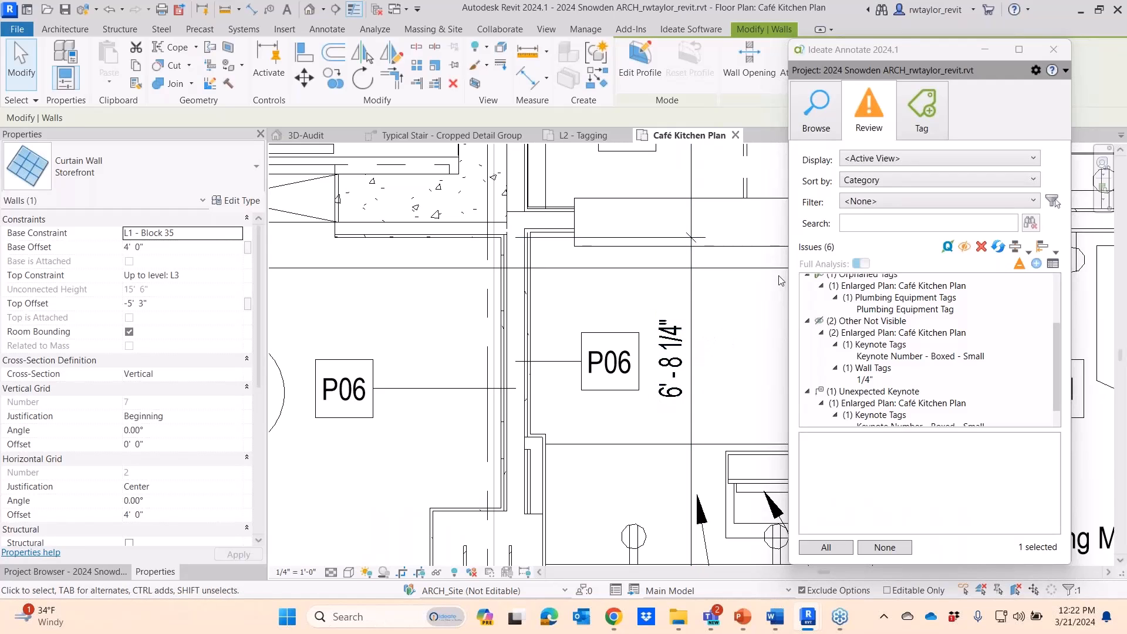
left_click_drag(1056, 341, 1051, 298)
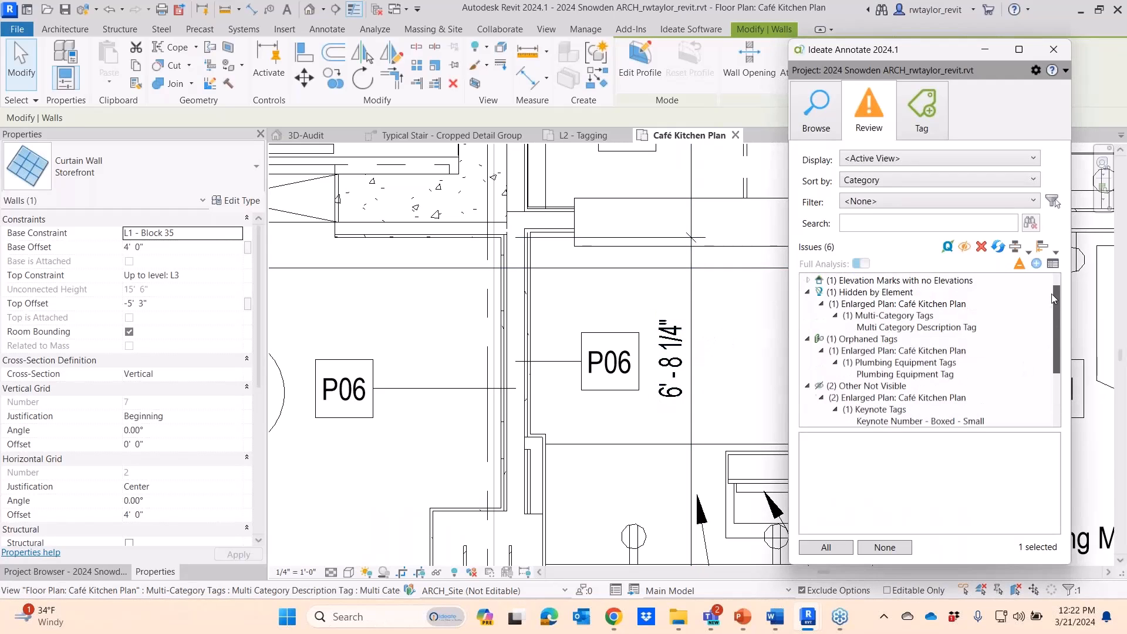
left_click(808, 292)
left_click(808, 304)
left_click(809, 315)
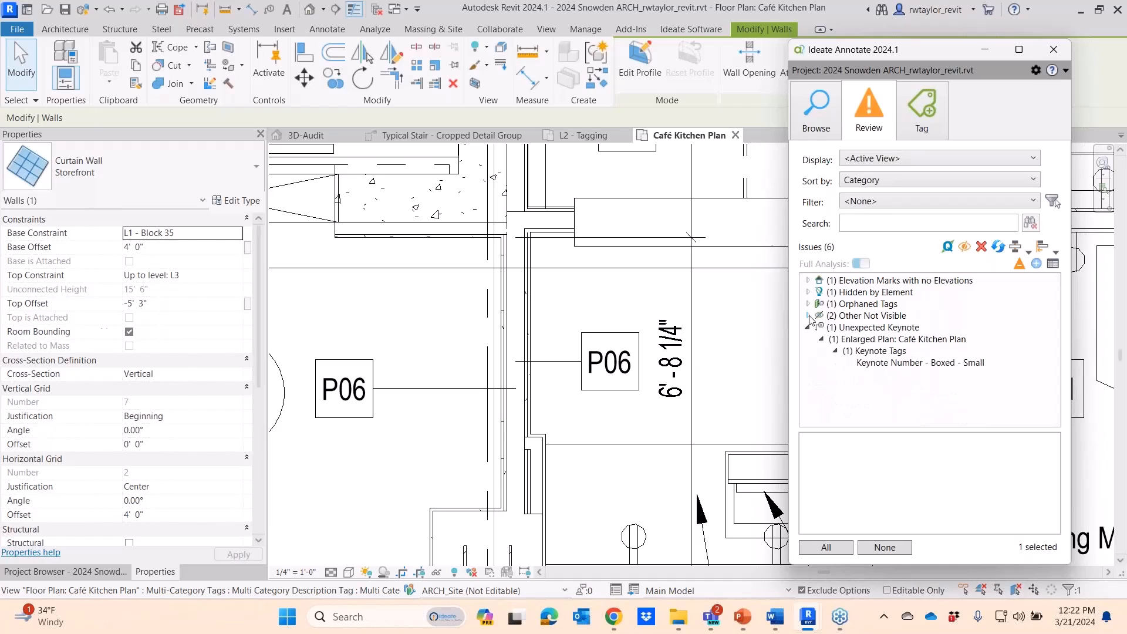
left_click(808, 327)
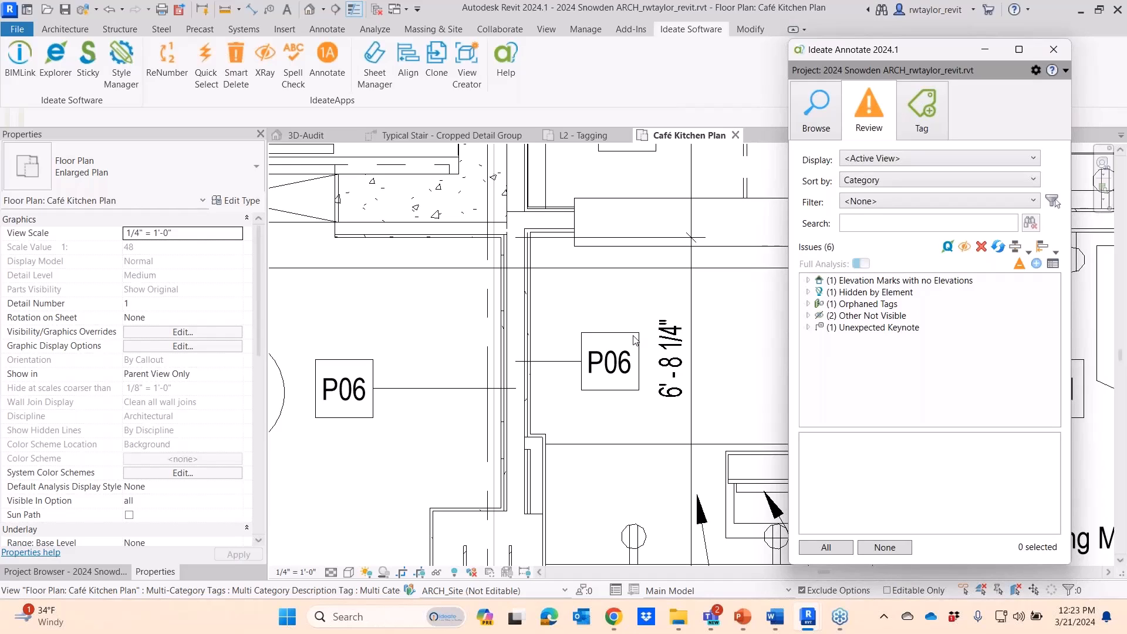
Dismiss the Unexpected Keynote issue, view the issues under the Dismissed Issues filter, and return the filter to None
left_click(883, 329)
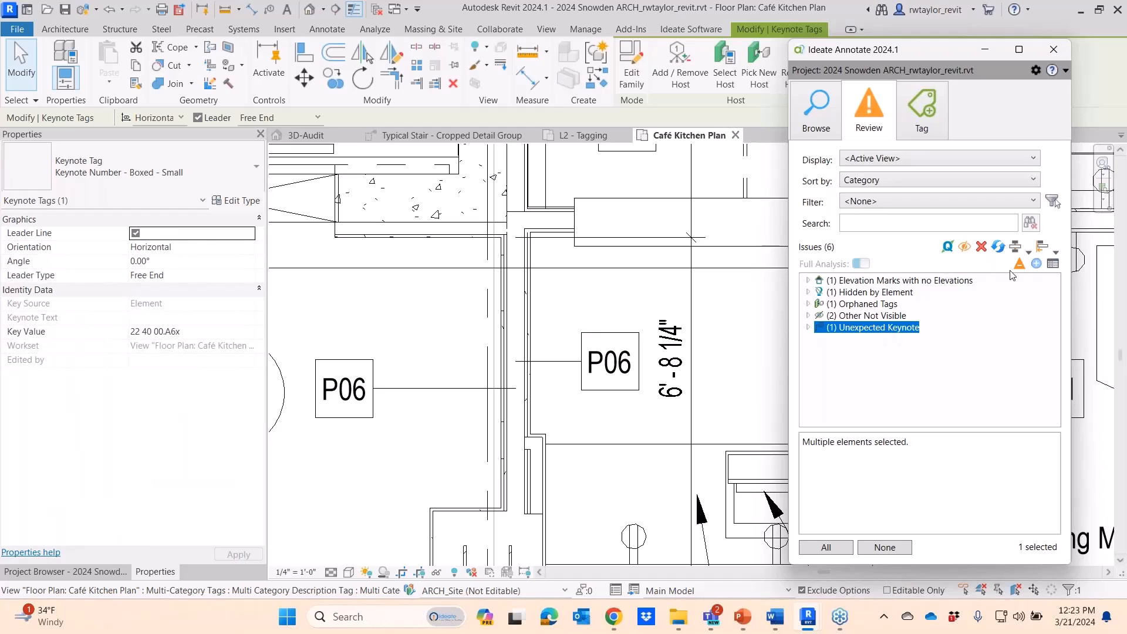
left_click(1018, 264)
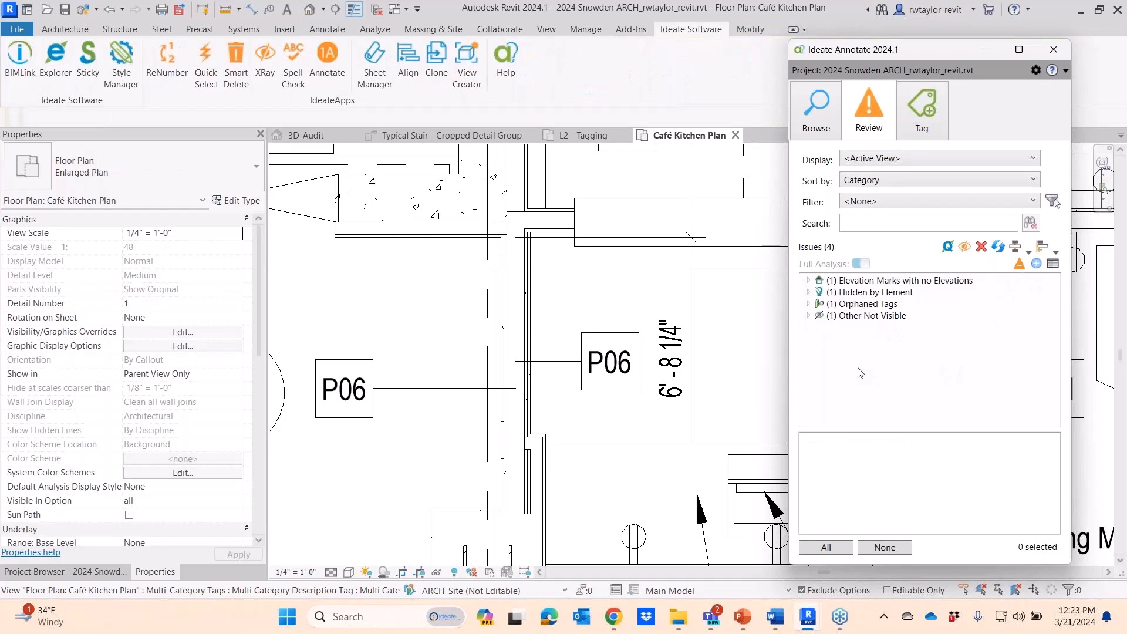
left_click(884, 203)
left_click(881, 226)
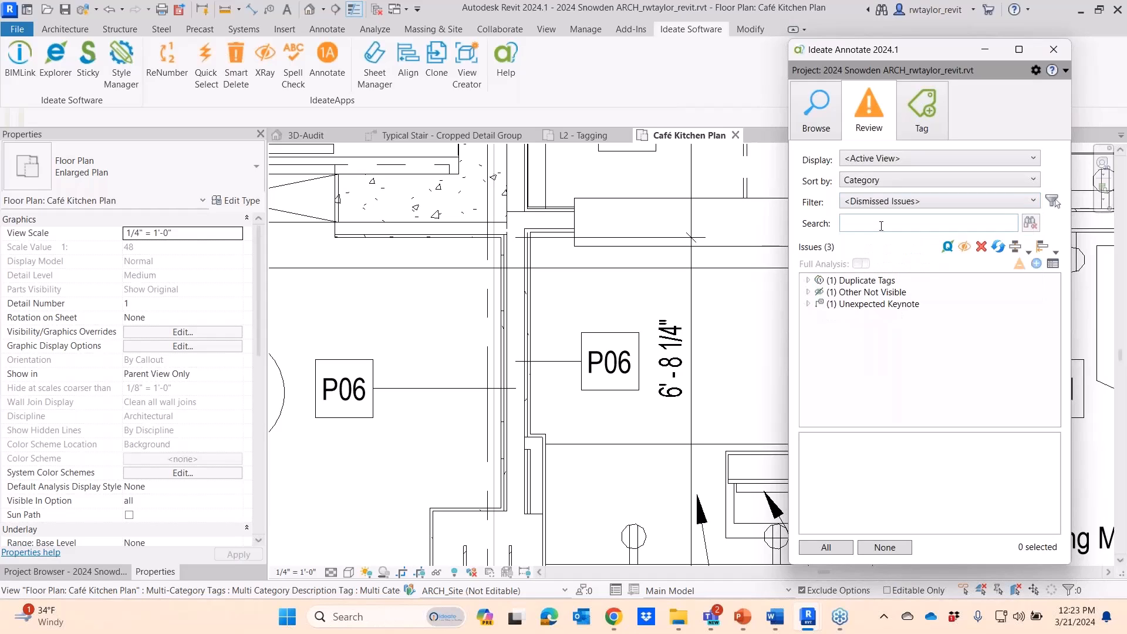
left_click(890, 203)
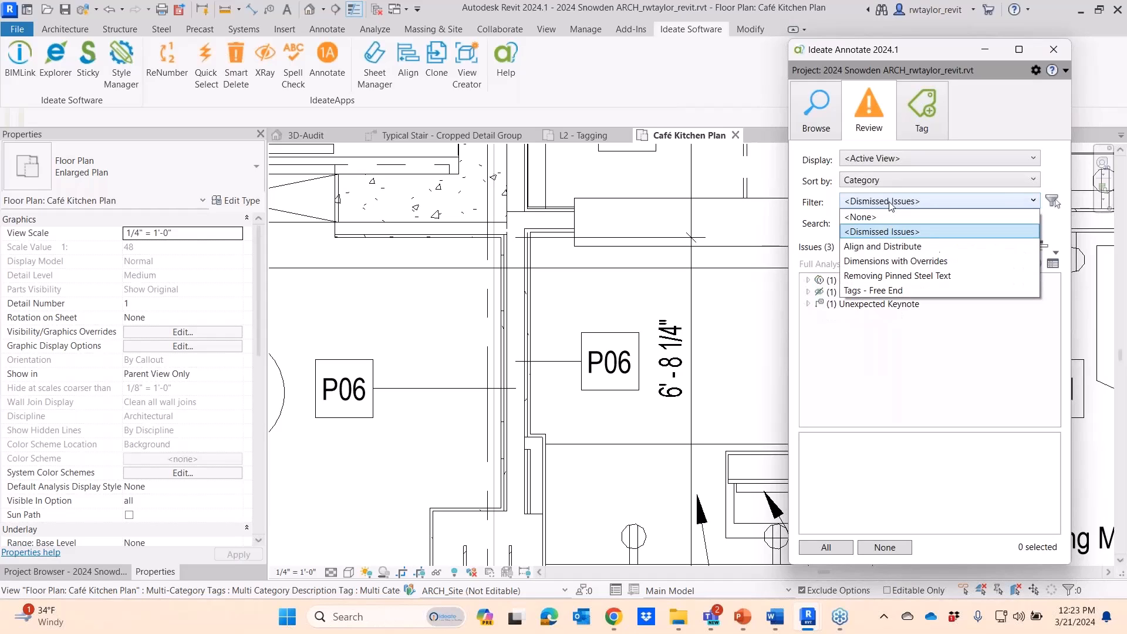
left_click(882, 215)
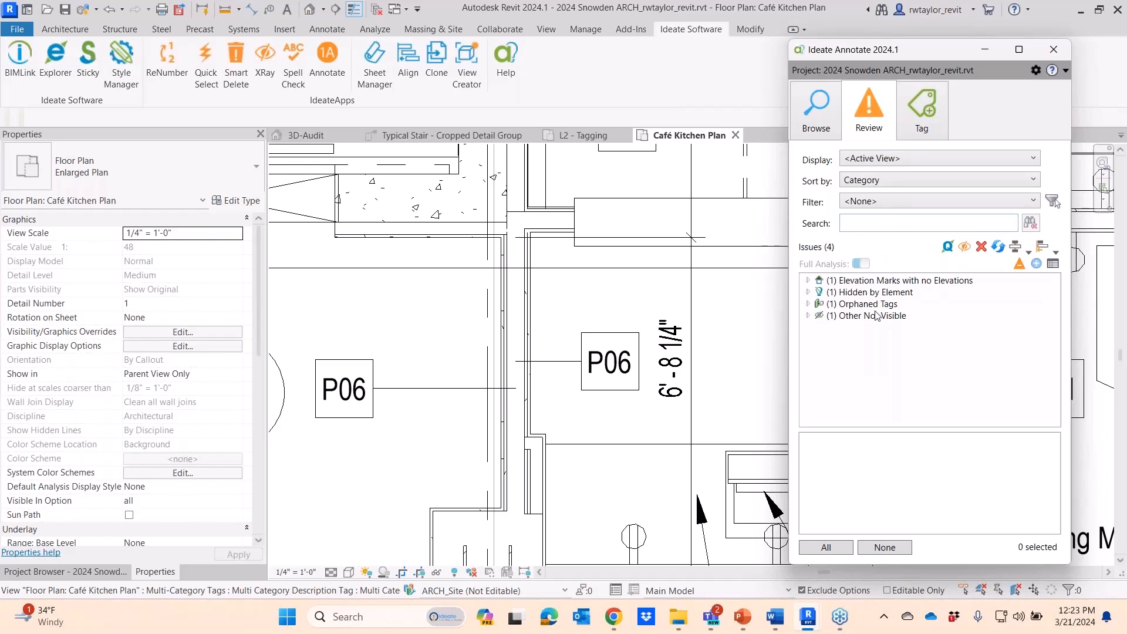
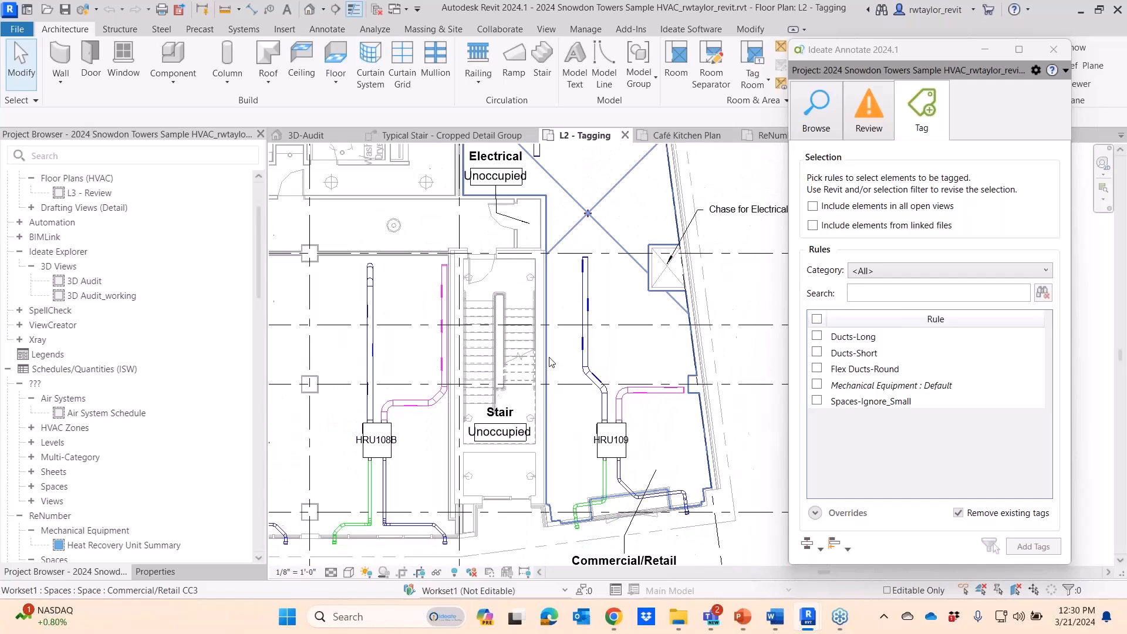
Examine the tag, orientation and filter settings of the Ducts-Long tag rule, leaving the rule manager without saving changes
left_click(1035, 70)
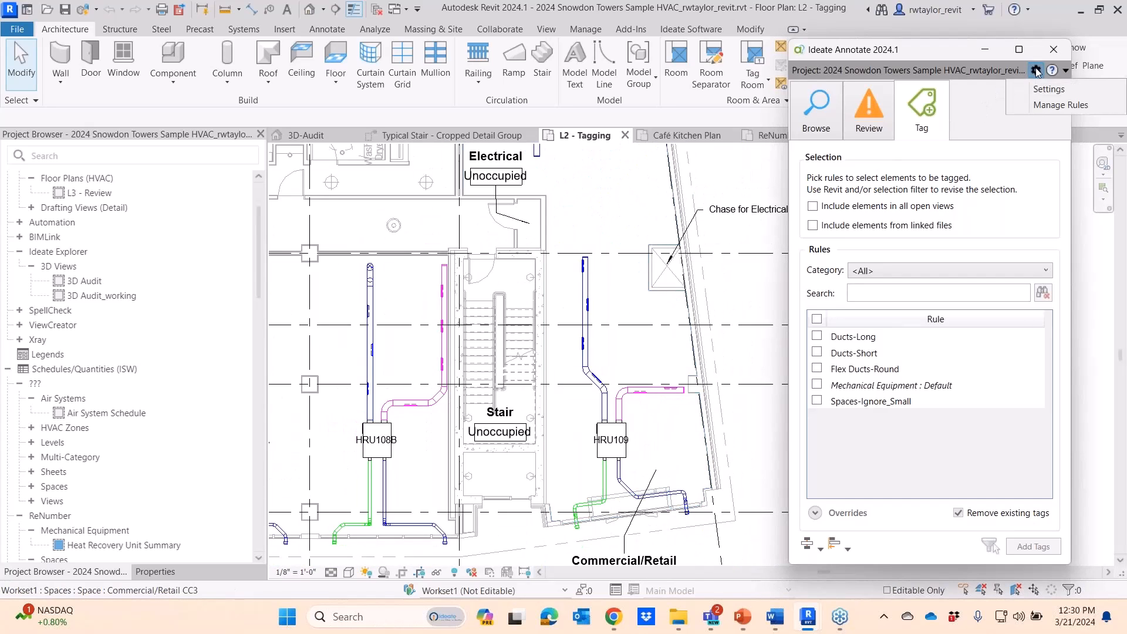
left_click(1045, 105)
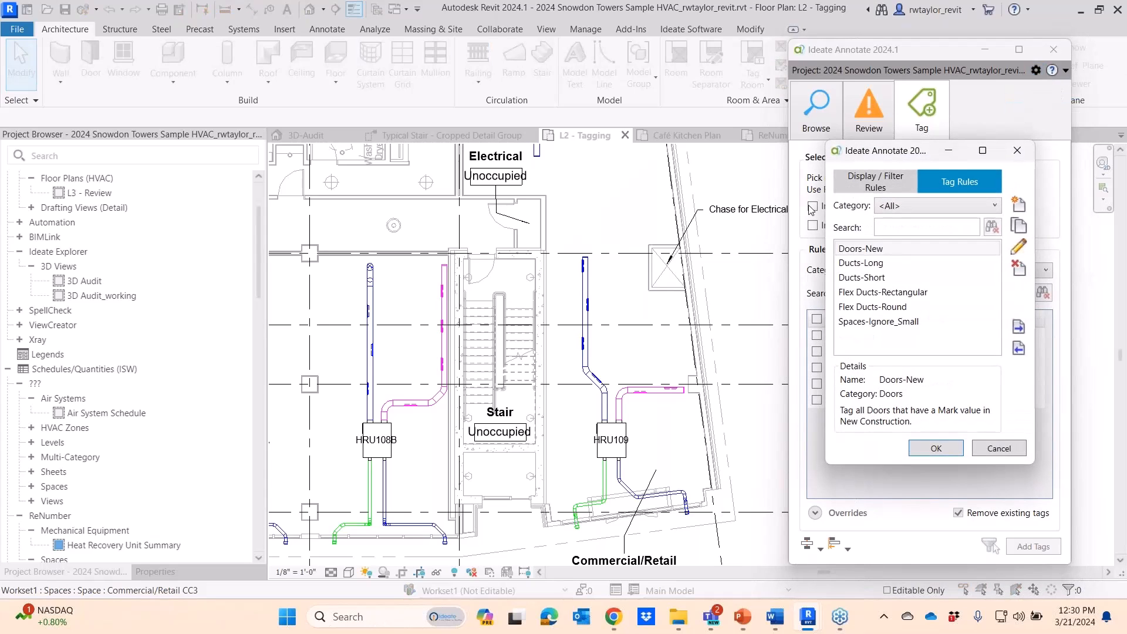
left_click(864, 265)
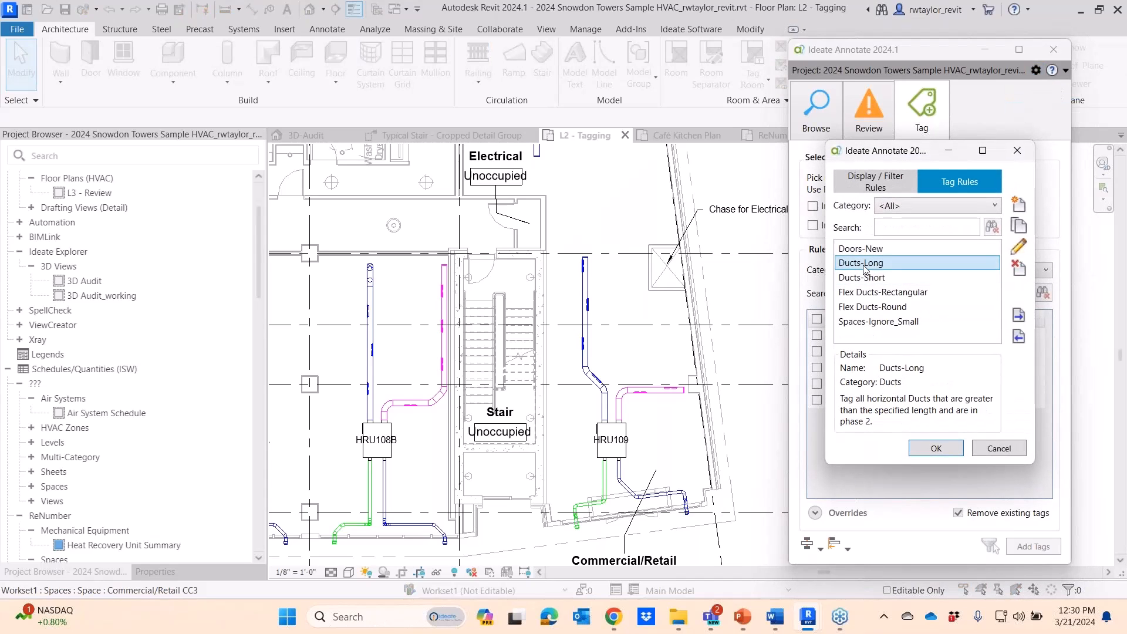
left_click(1020, 248)
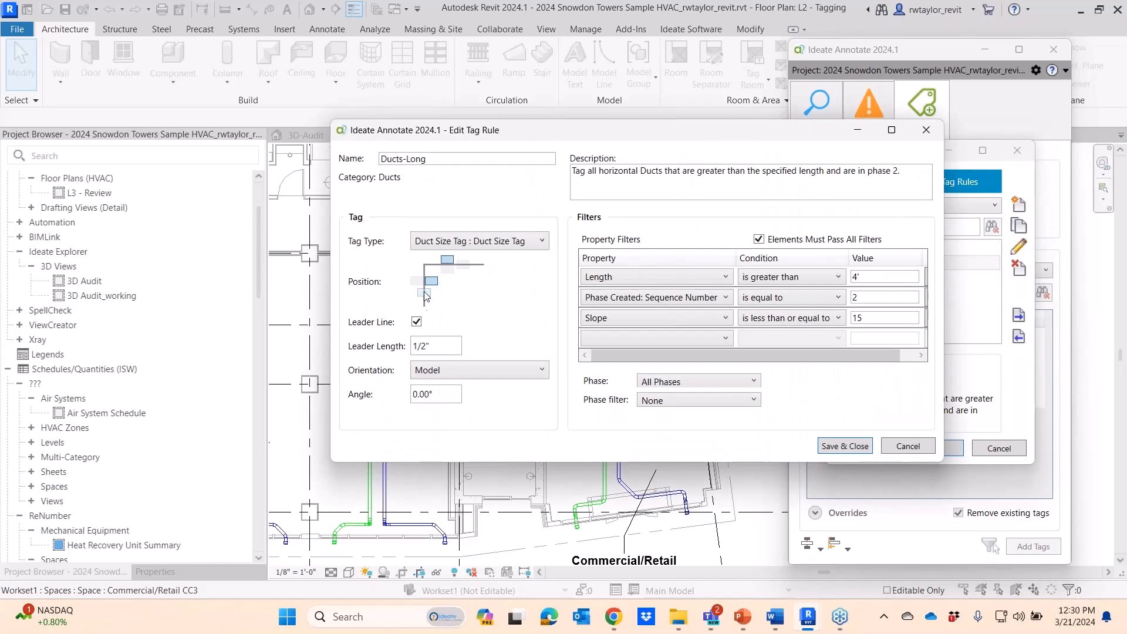
left_click(492, 371)
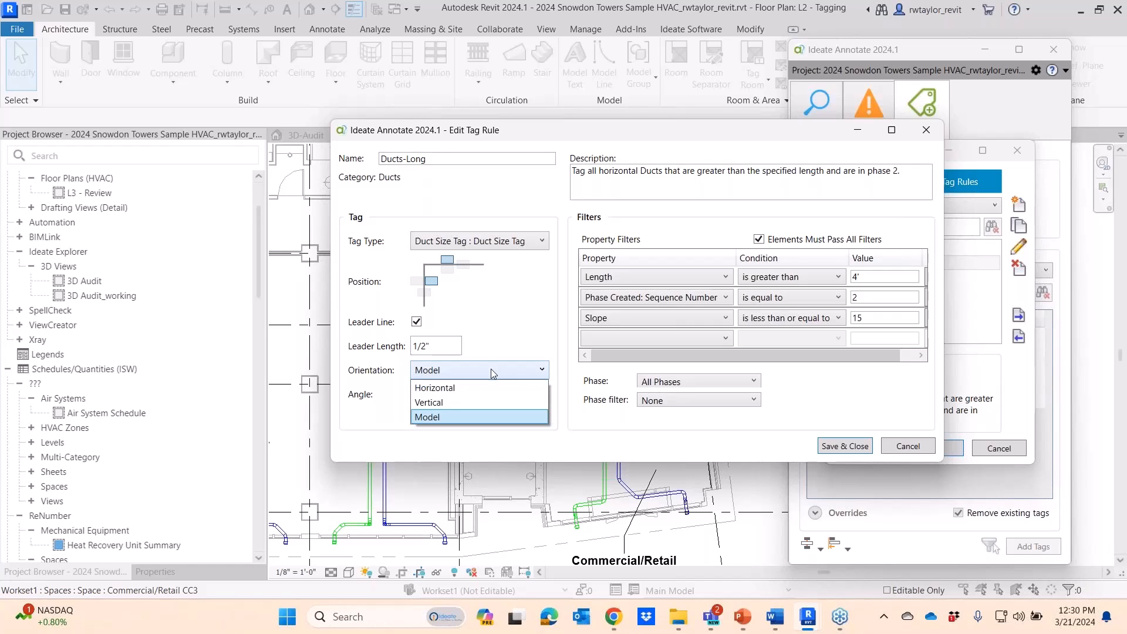
left_click(449, 414)
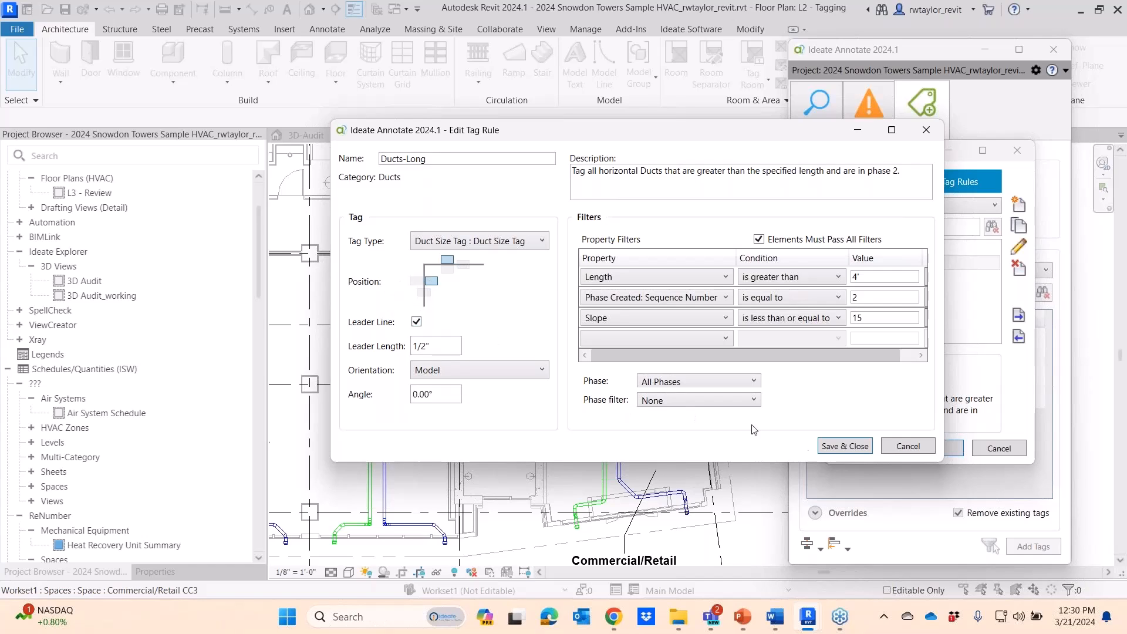
left_click(916, 454)
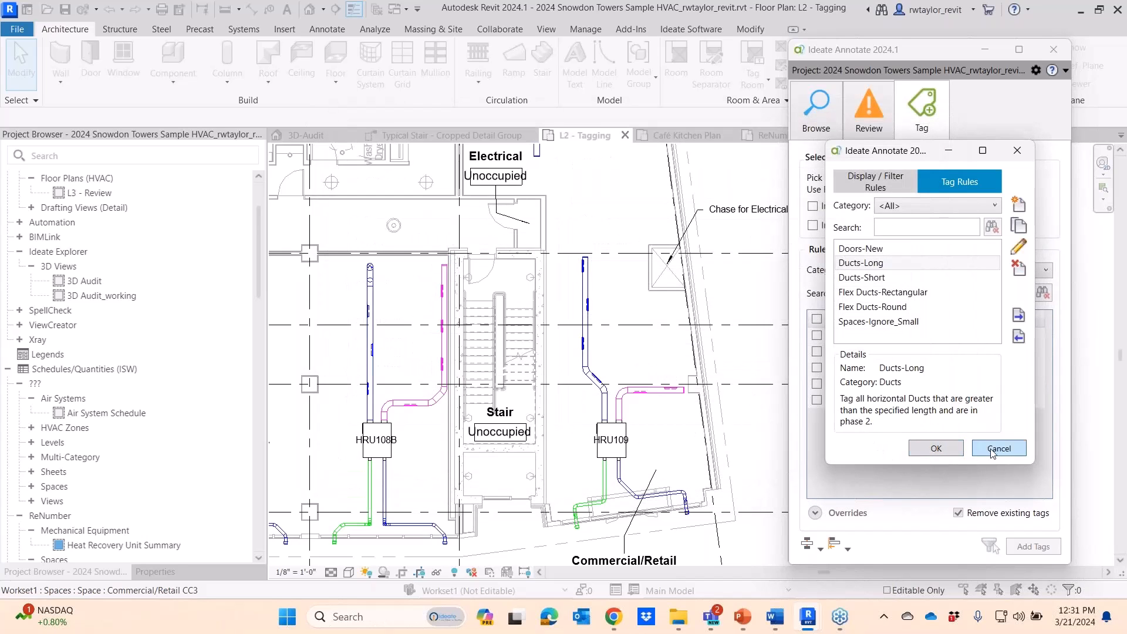
left_click(994, 450)
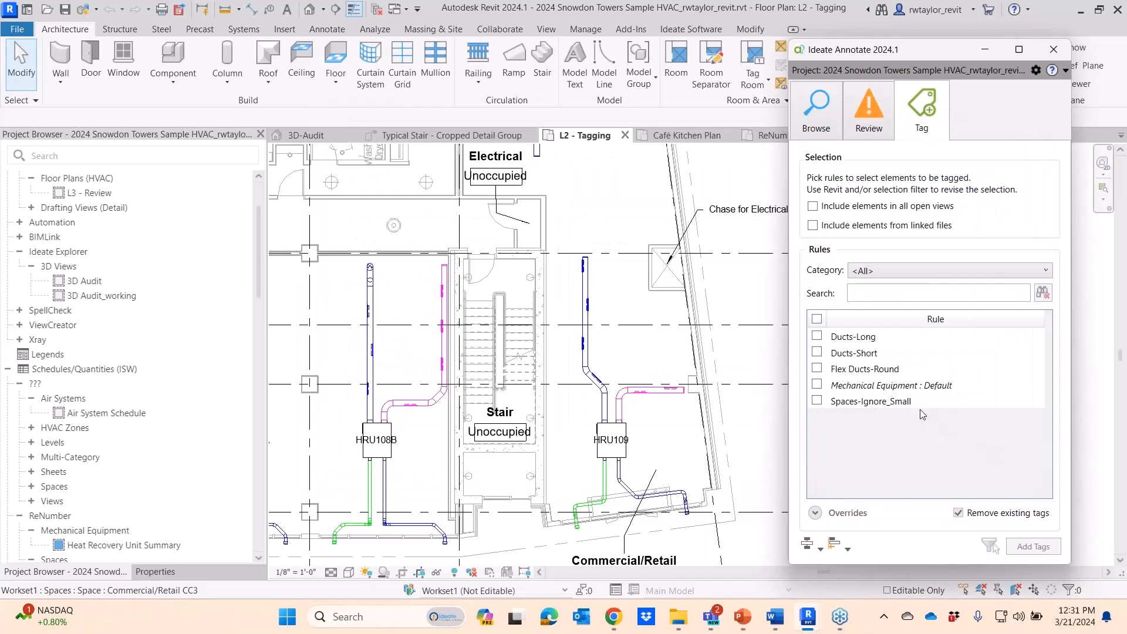
Enable the Ducts-Long tag rule and check the selected ducts around HRU108A and HRU108B in the L2 - Tagging plan
left_click(816, 337)
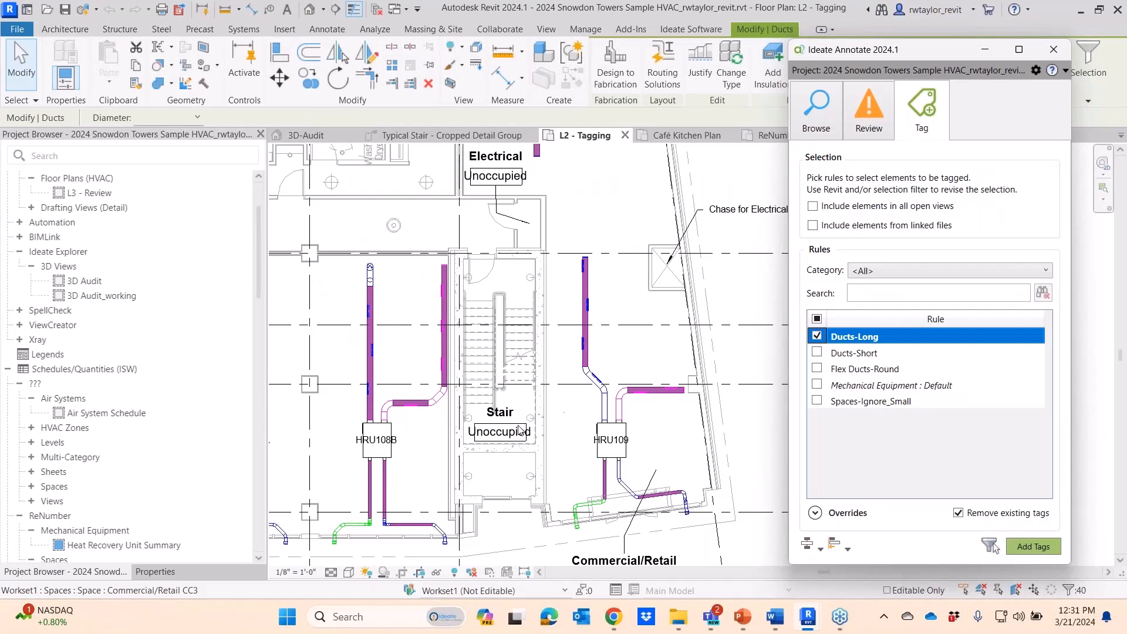
scroll(530, 400, "down", 5)
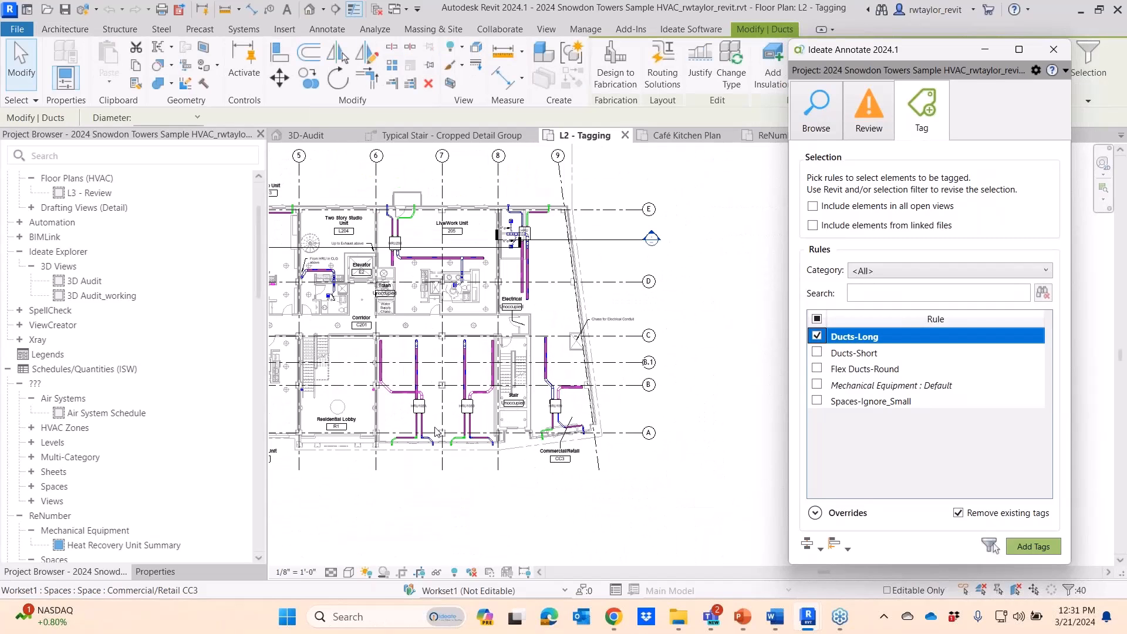
scroll(423, 435, "up", 6)
scroll(431, 409, "up", 1)
scroll(468, 392, "down", 1)
middle_click_drag(474, 384, 598, 388)
scroll(597, 388, "up", 1)
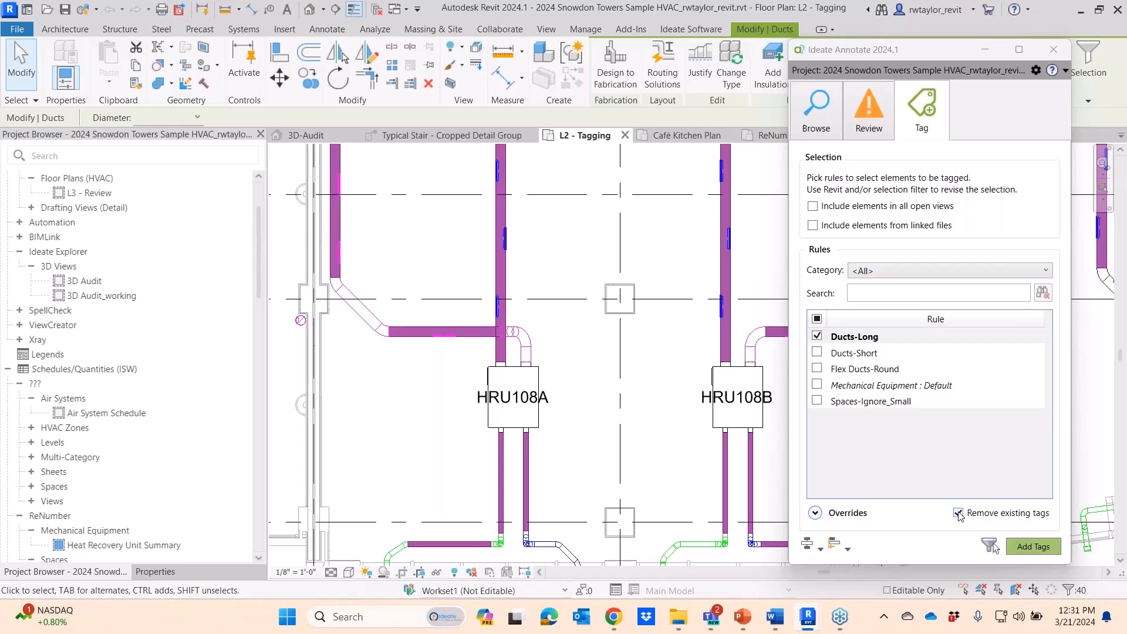
Override the Ducts-Long leader length with 1/4" and add the duct size tags
left_click(816, 513)
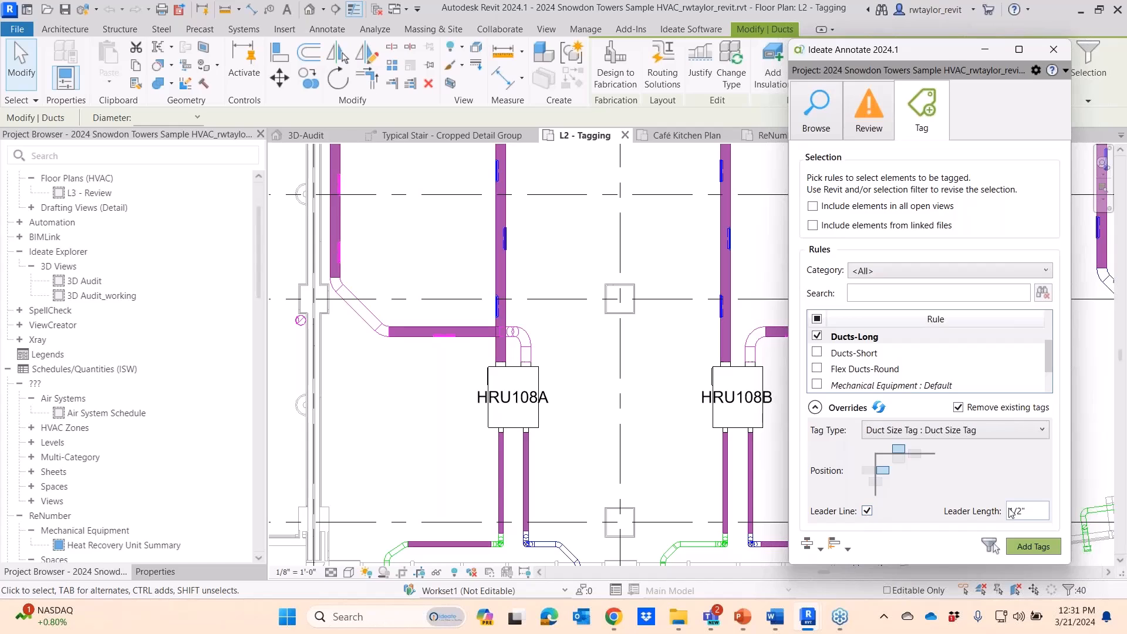
left_click_drag(1030, 514, 980, 518)
type("1/4\"")
left_click(1033, 547)
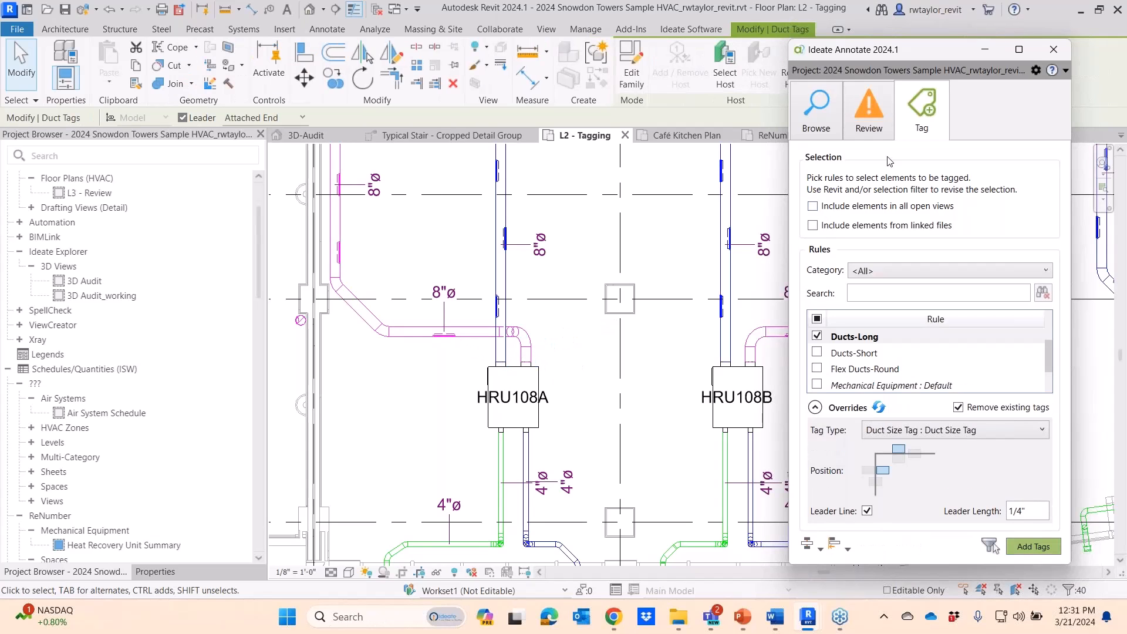
Examine the new duct size tags across the L2 - Tagging plan, from the Residential Lobby to the HRU109 area
scroll(427, 359, "down", 3)
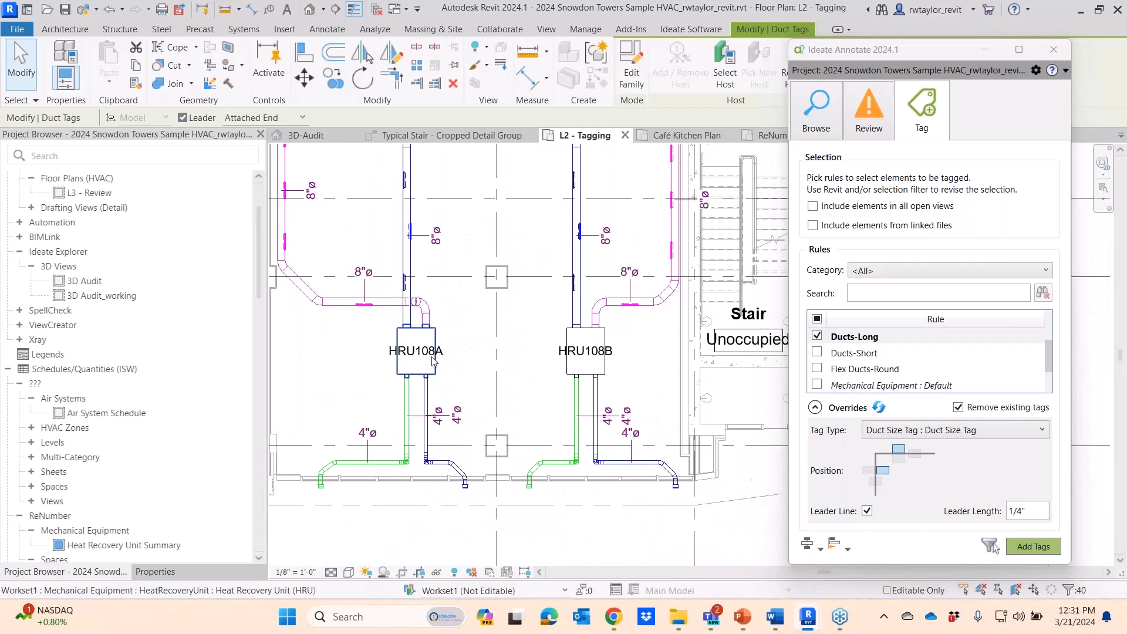
scroll(495, 292, "down", 1)
middle_click_drag(495, 293, 718, 325)
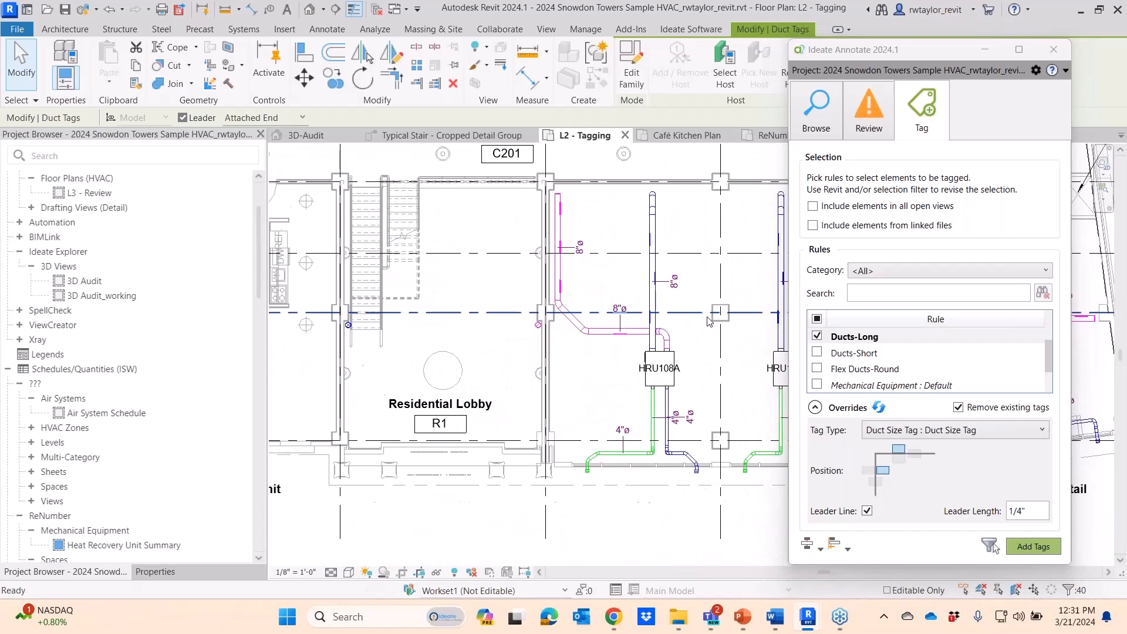
scroll(572, 337, "down", 2)
middle_click_drag(572, 336, 681, 430)
middle_click_drag(545, 407, 345, 414)
scroll(655, 438, "up", 1)
middle_click_drag(607, 437, 408, 399)
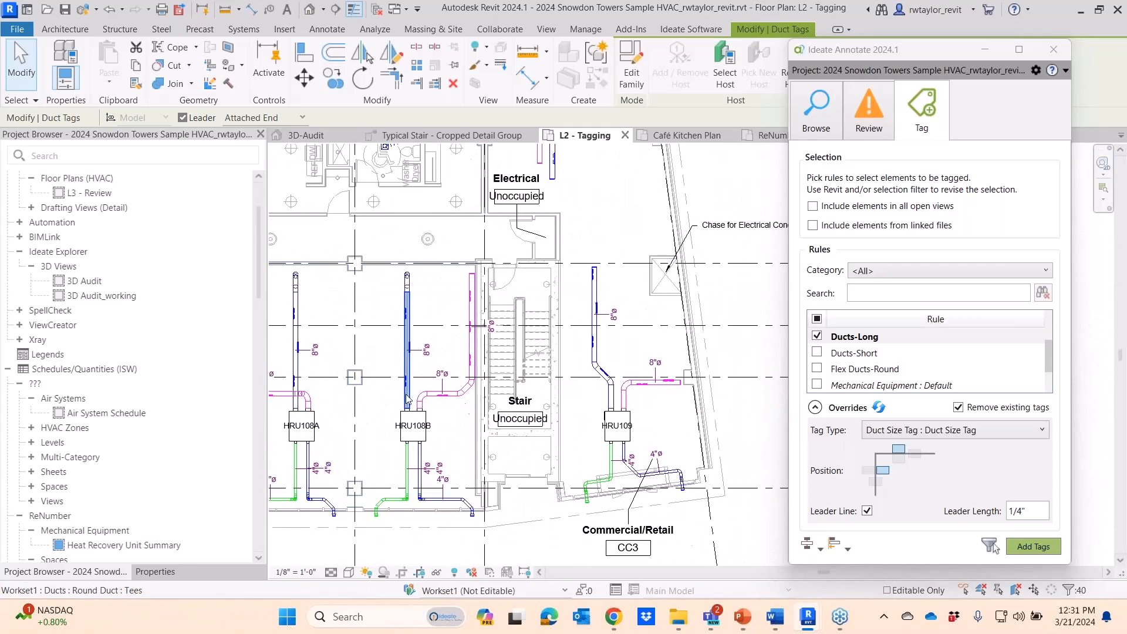
Inspect the 4"ø tags on the ducts below HRU109 and the overlapping tags below HRU108A and HRU108B
scroll(650, 491, "up", 5)
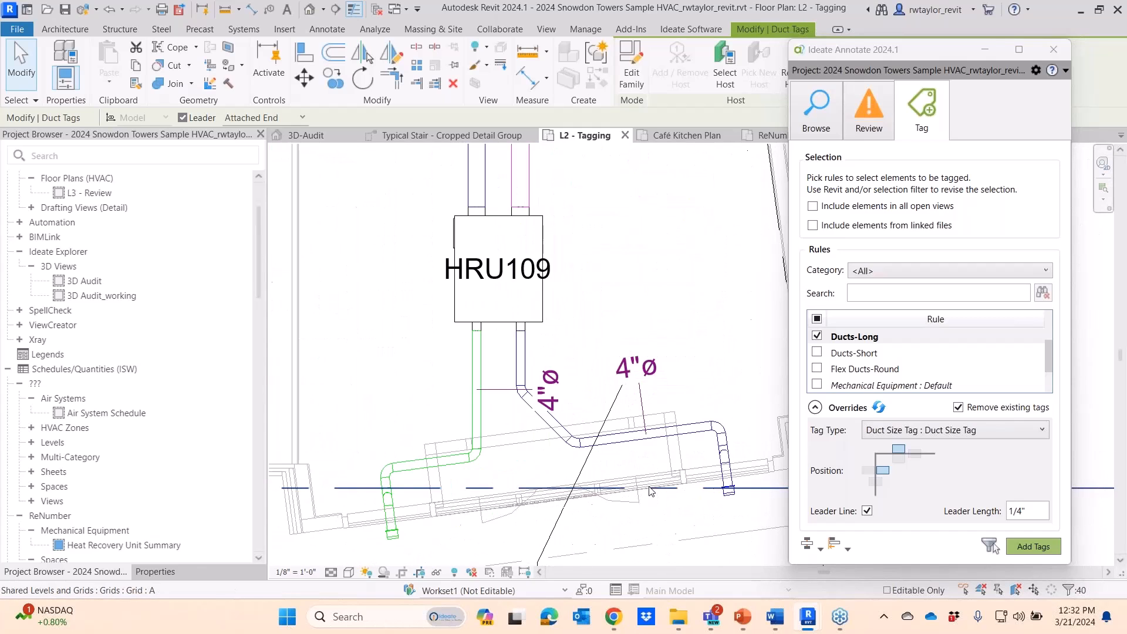
scroll(651, 491, "up", 1)
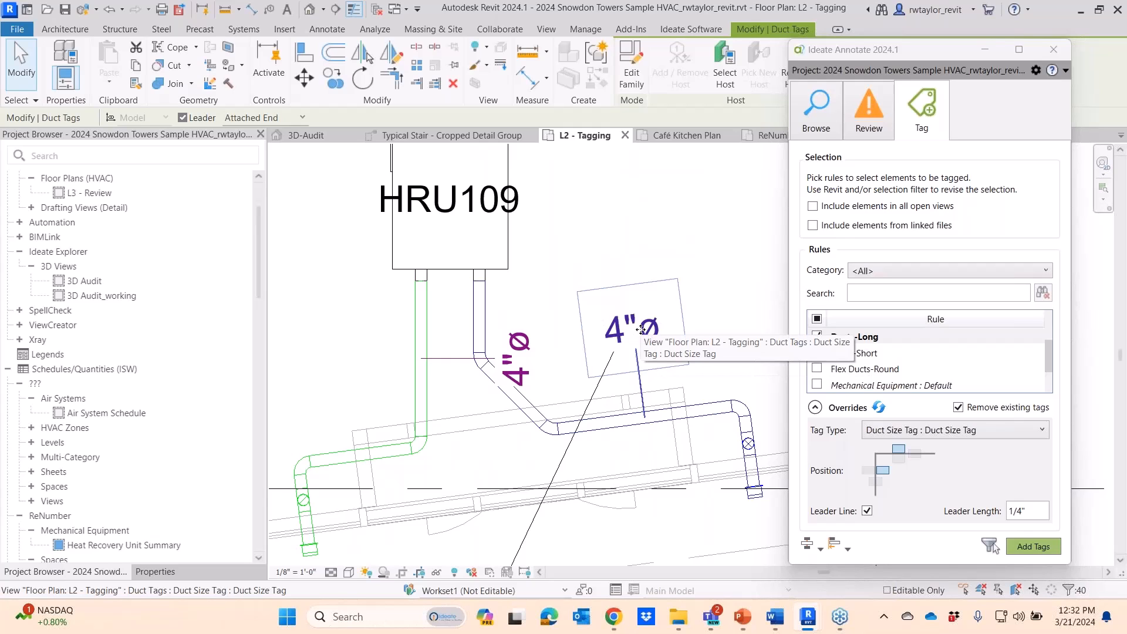
scroll(674, 321, "down", 1)
scroll(664, 319, "down", 1)
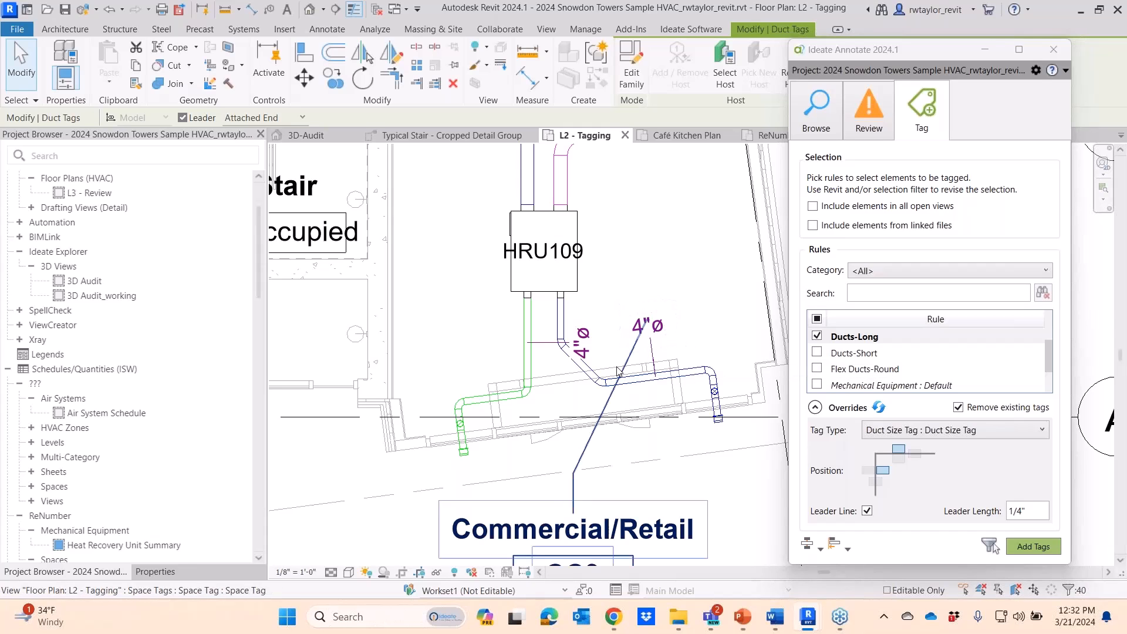
scroll(638, 302, "down", 2)
middle_click_drag(641, 303, 816, 369)
middle_click_drag(458, 362, 703, 397)
scroll(575, 390, "down", 1)
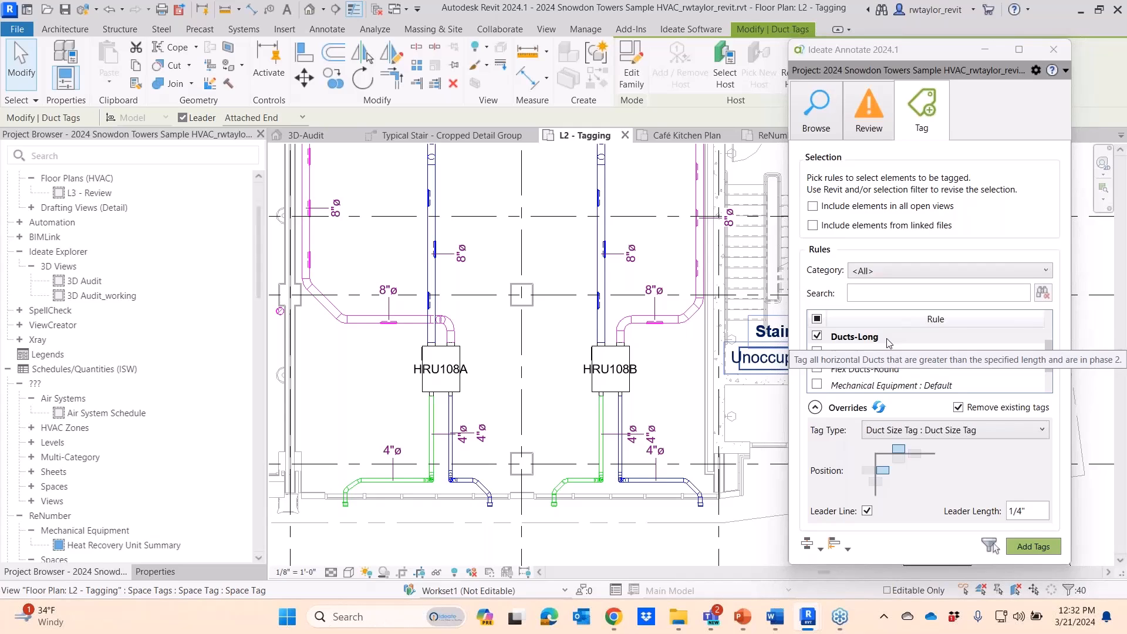
Set the Distribute leader elbow to None in the Ideate Annotate settings and close them
left_click(1034, 71)
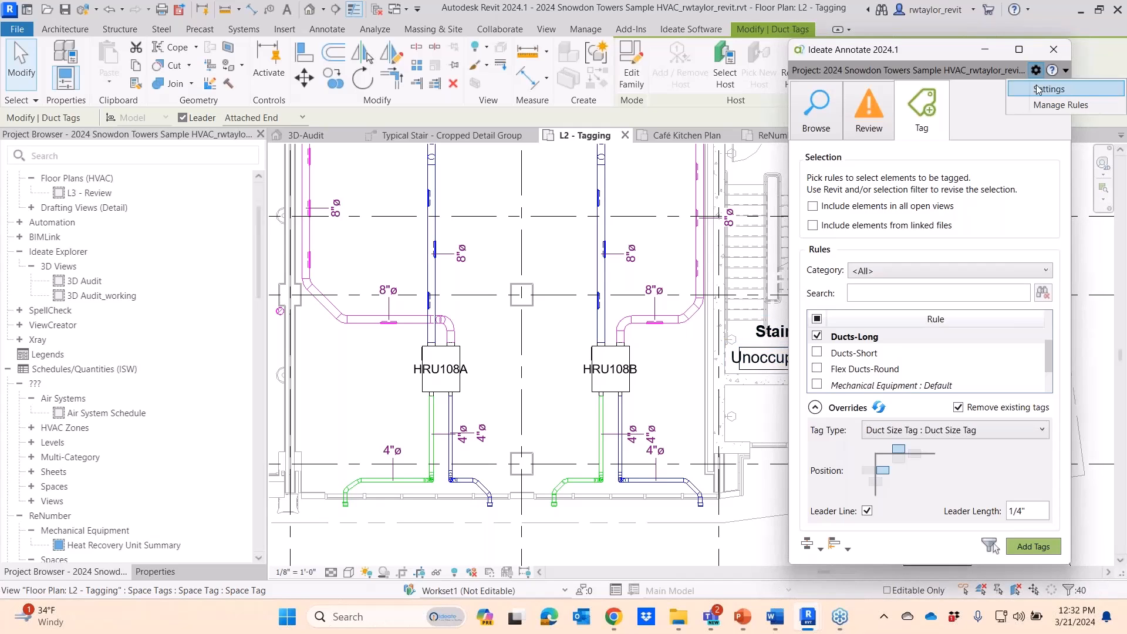
left_click(1038, 89)
left_click_drag(925, 163, 455, 155)
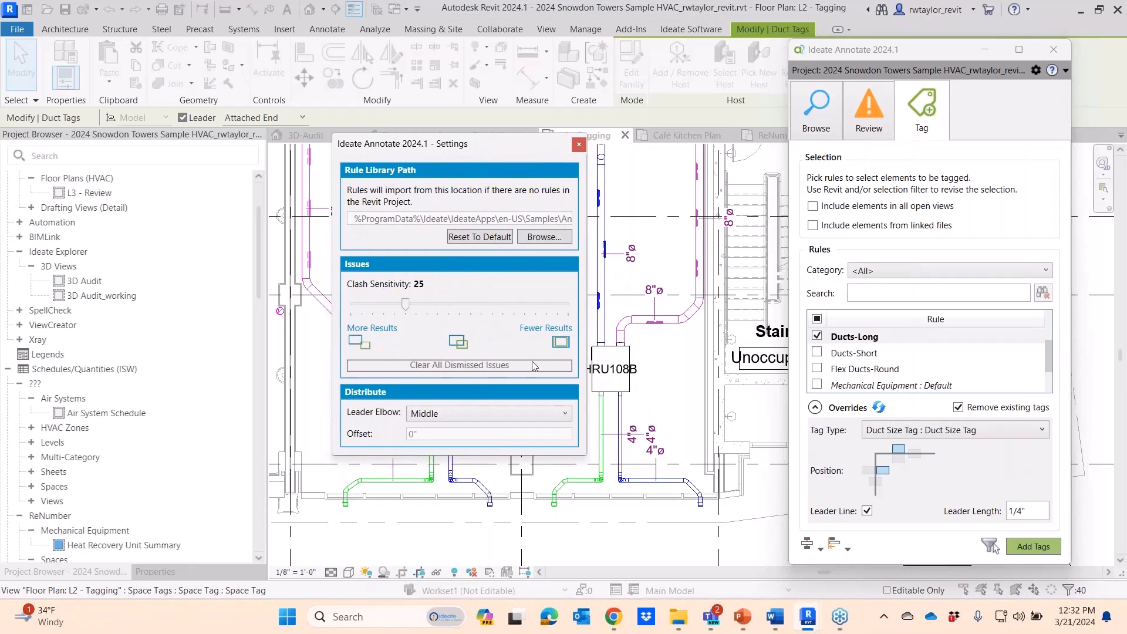
left_click(453, 415)
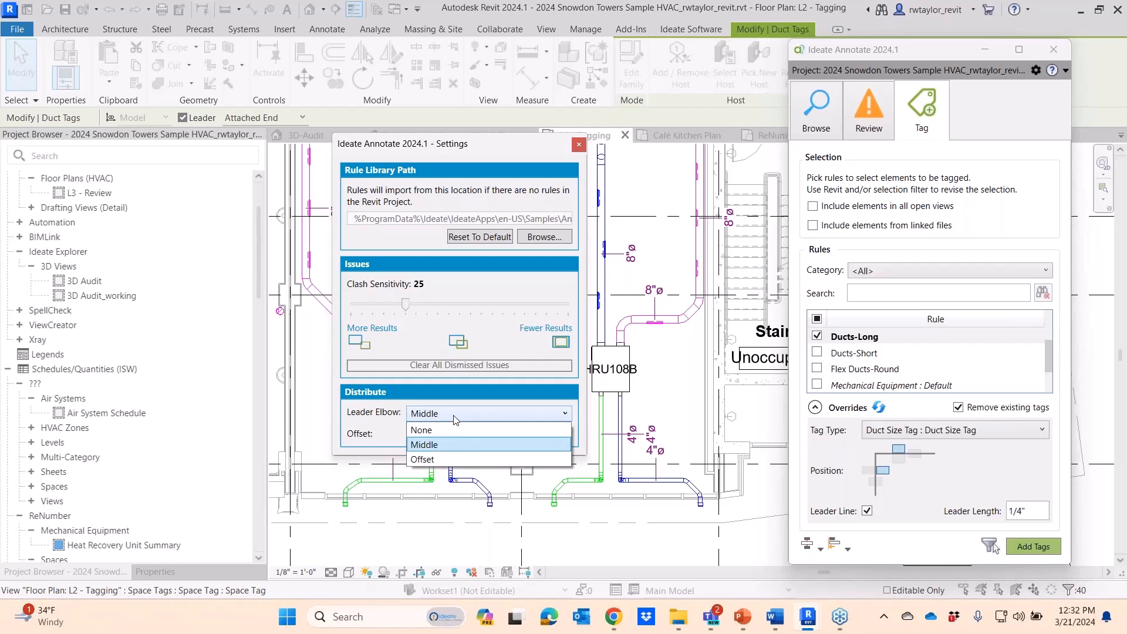
left_click(451, 429)
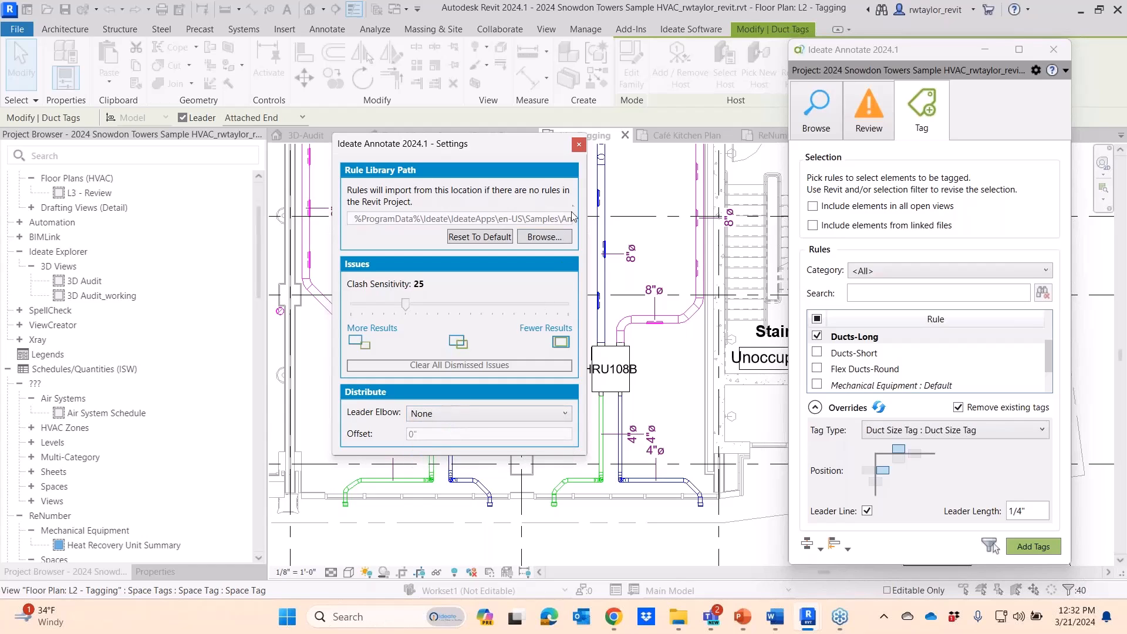
left_click(579, 144)
Look through the tag rules and the rule import option in the Ideate Annotate rule manager, then close it without changes
left_click(1036, 70)
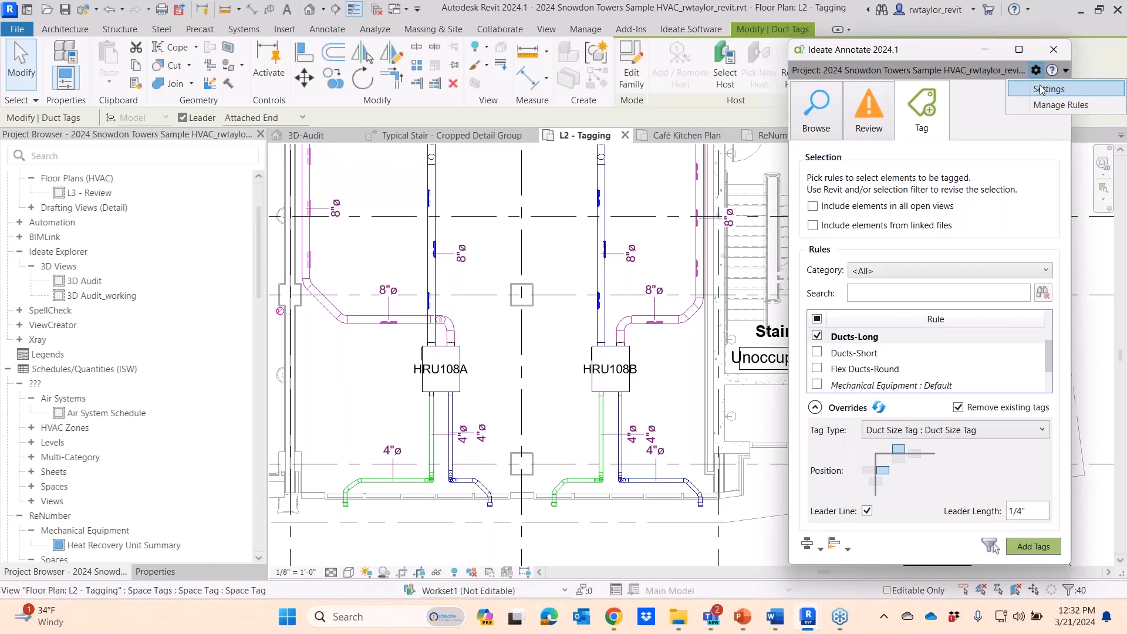
left_click(1047, 103)
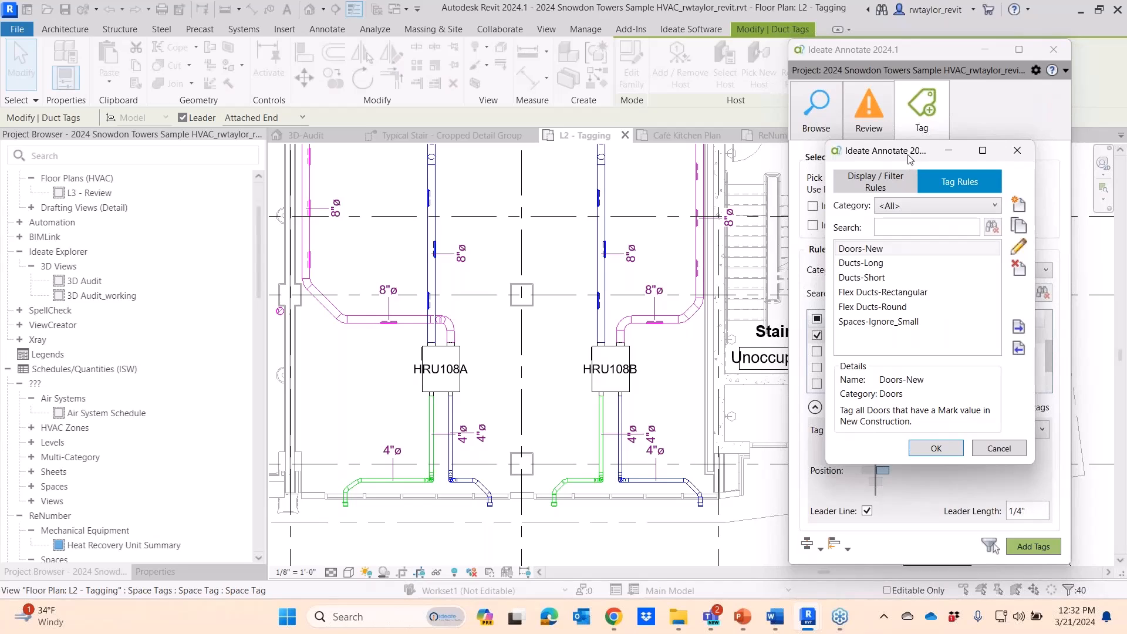
left_click_drag(909, 154, 463, 141)
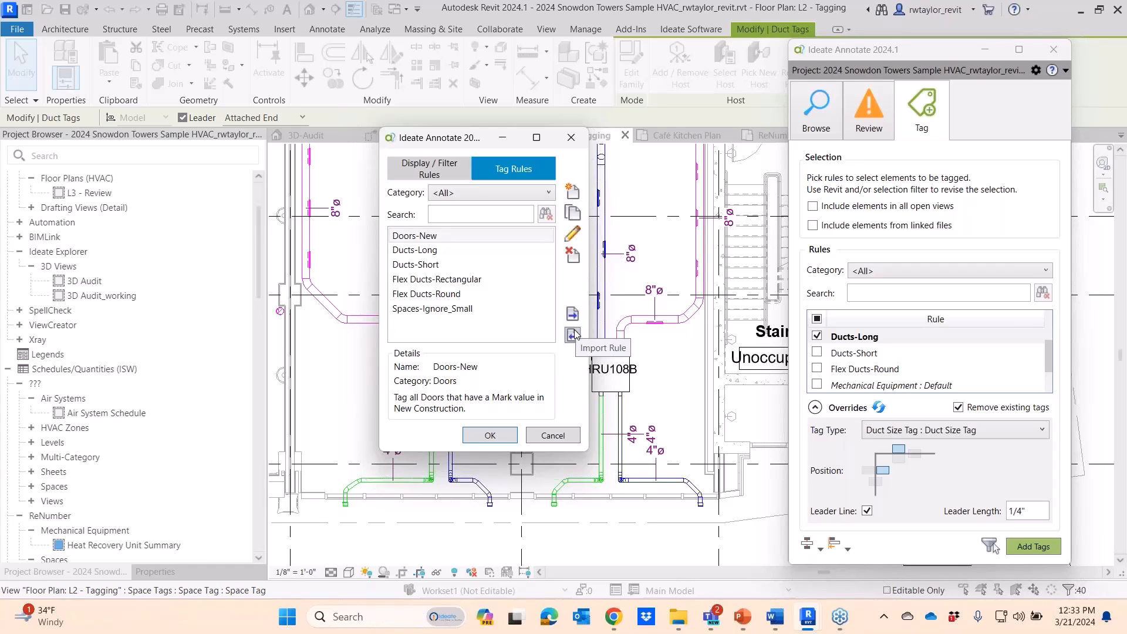
left_click(563, 434)
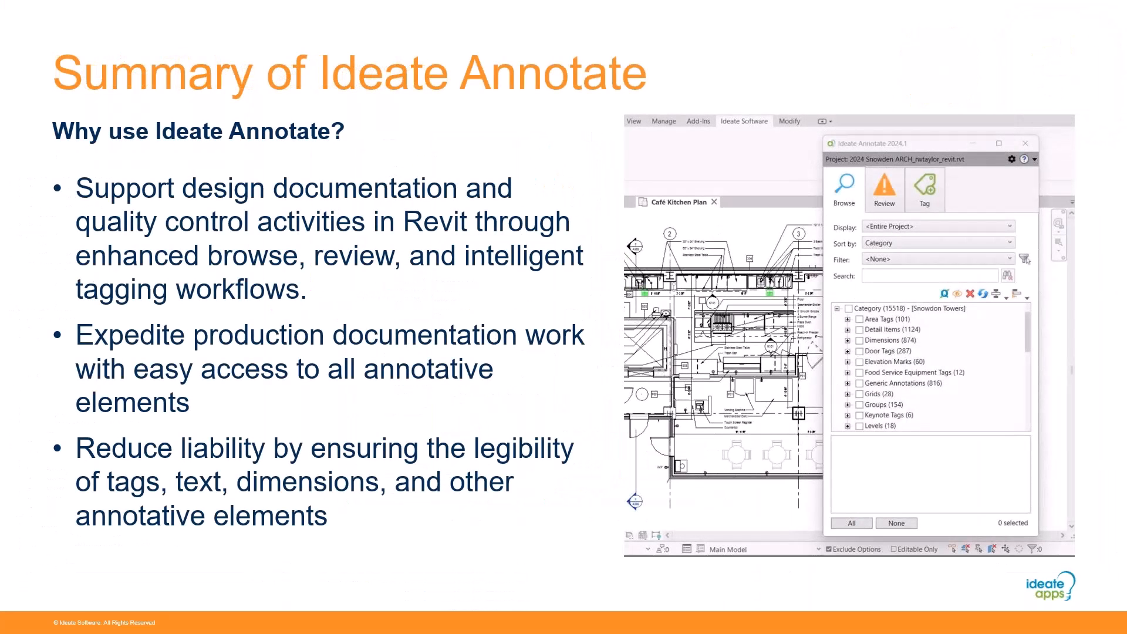
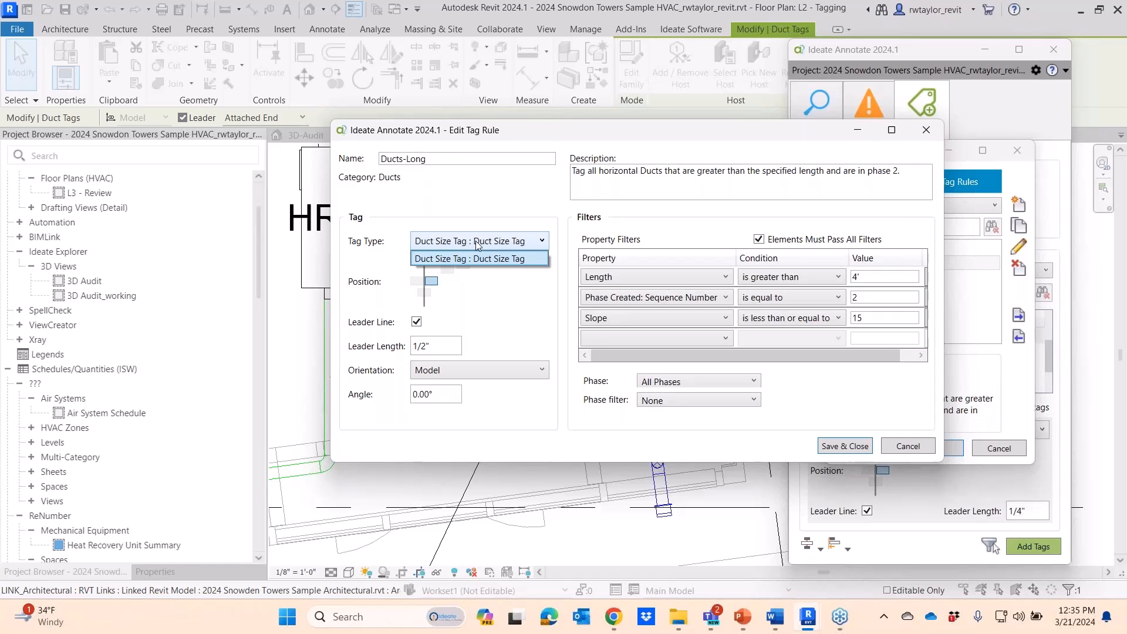
Review the available tag types and settings of the Ducts-Long tag rule, then close the rule editor and rule manager without saving
left_click(518, 303)
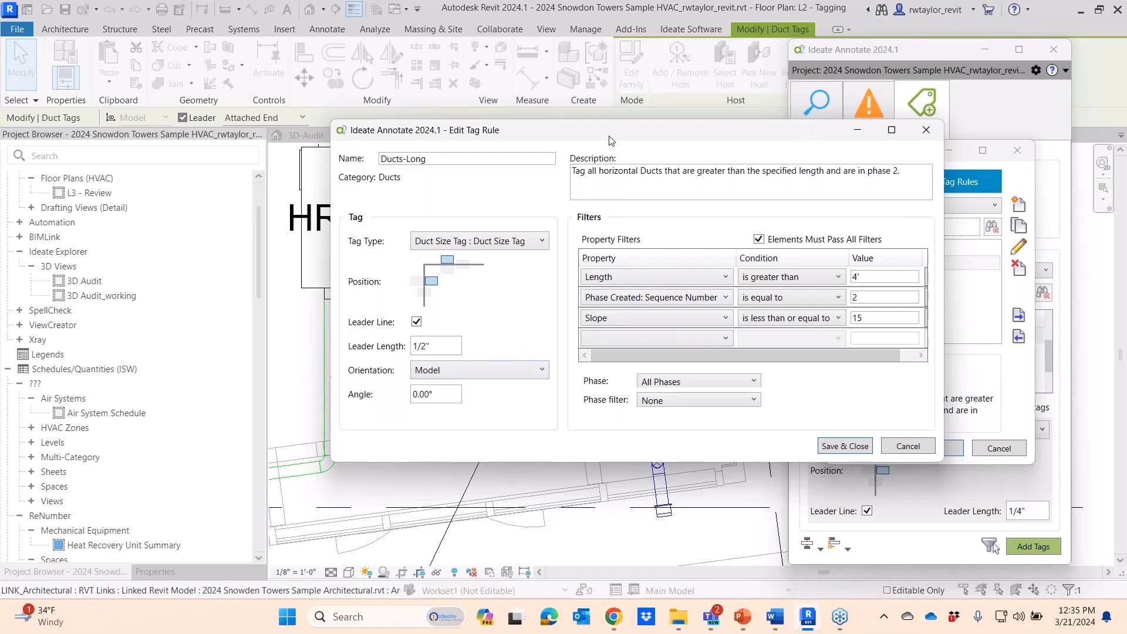
left_click_drag(611, 140, 592, 136)
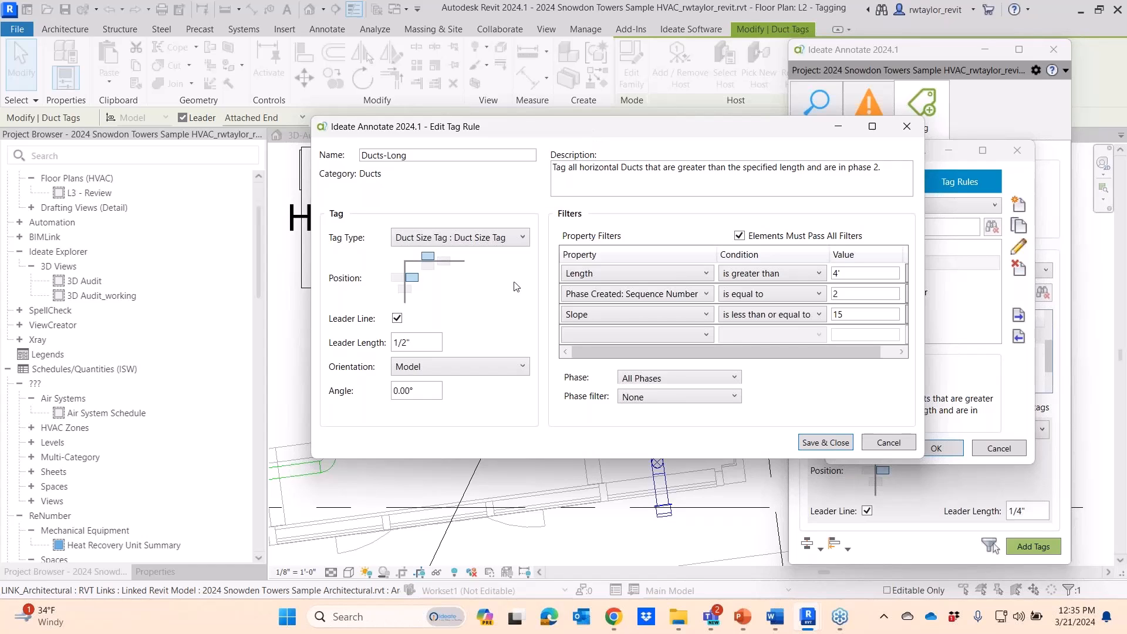
left_click(518, 242)
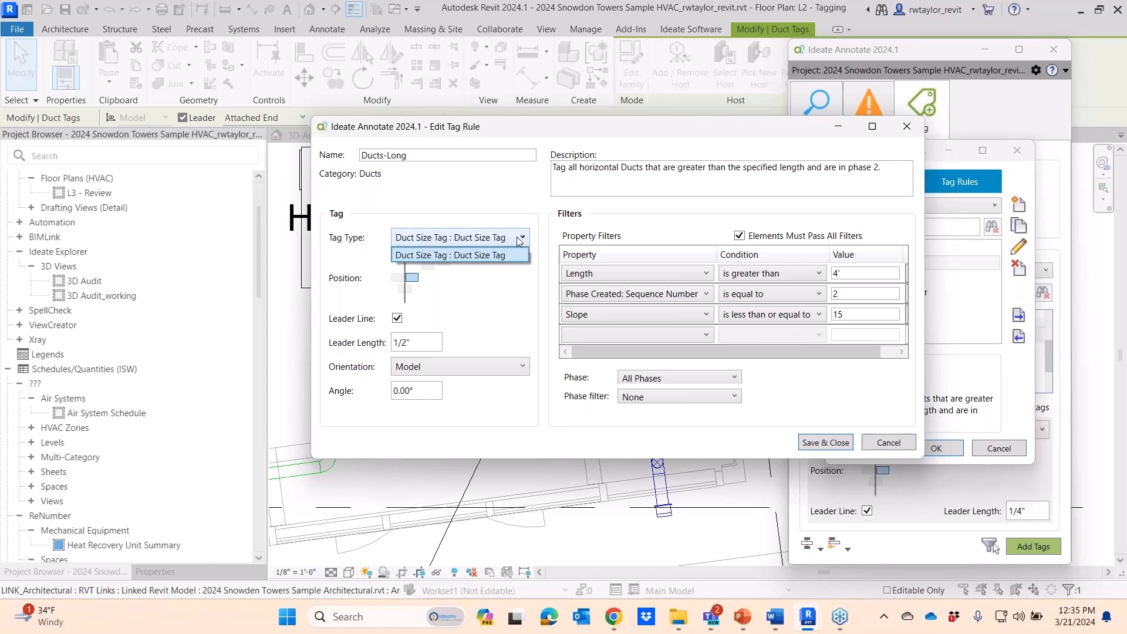
left_click(518, 241)
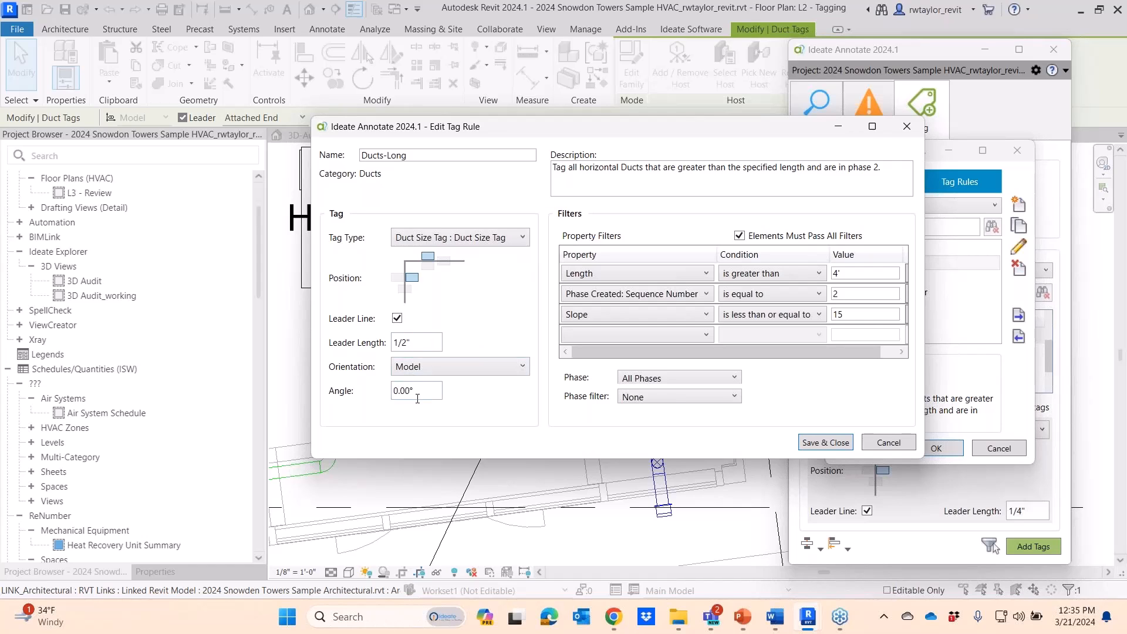
left_click(906, 127)
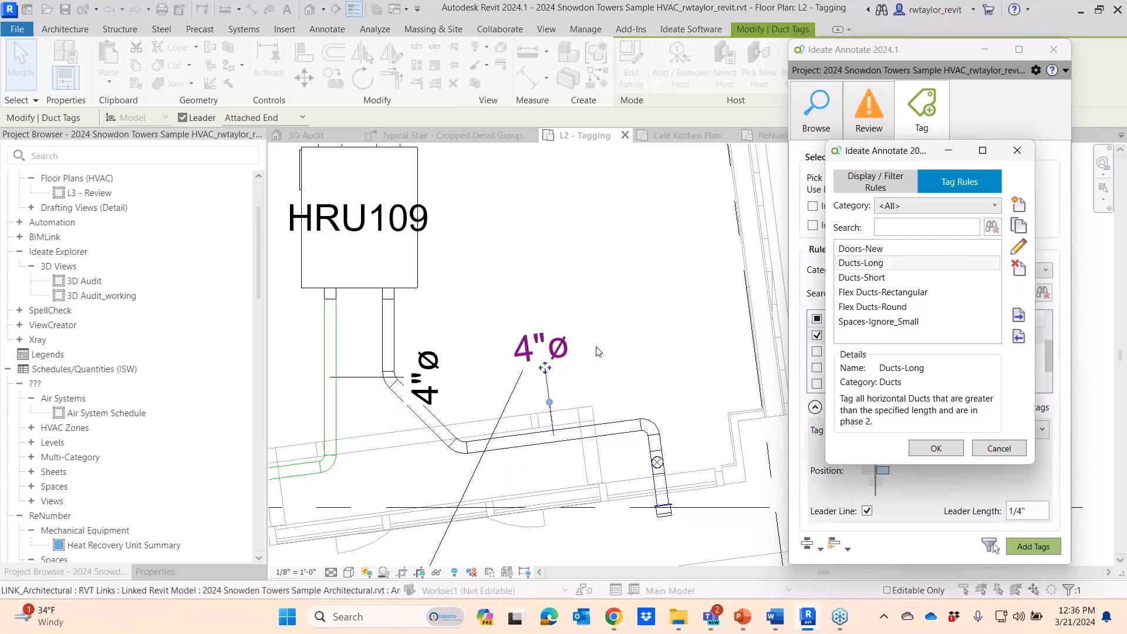
left_click(996, 448)
Inspect the 4"ø duct tags below HRU109 and the leader of the Commercial/Retail CC3 space tag
left_click(590, 380)
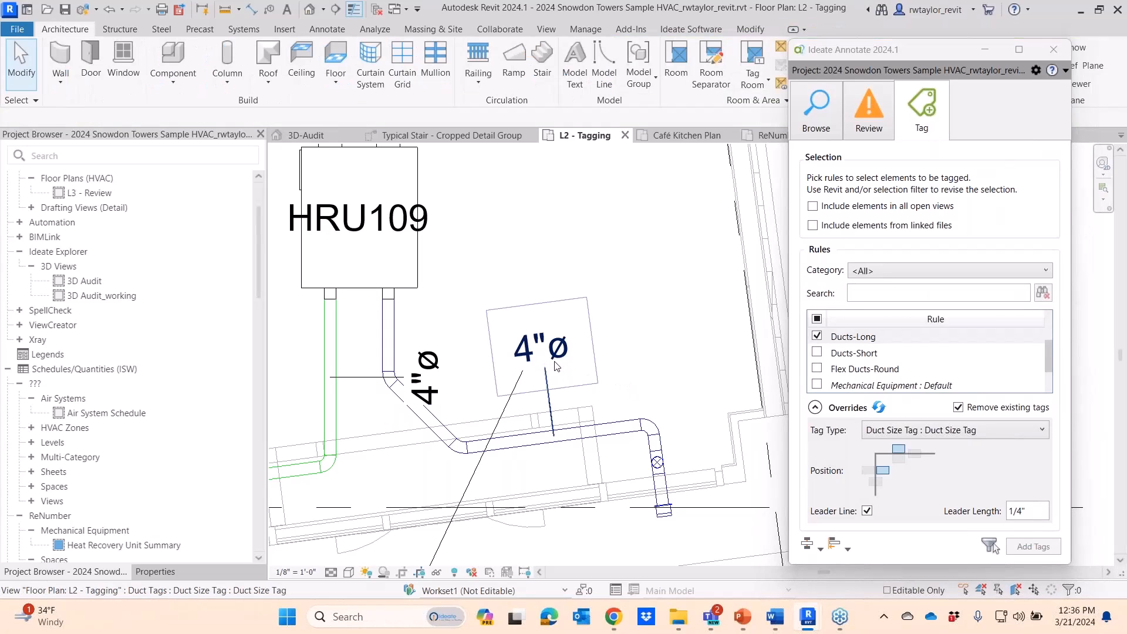
scroll(608, 387, "down", 2)
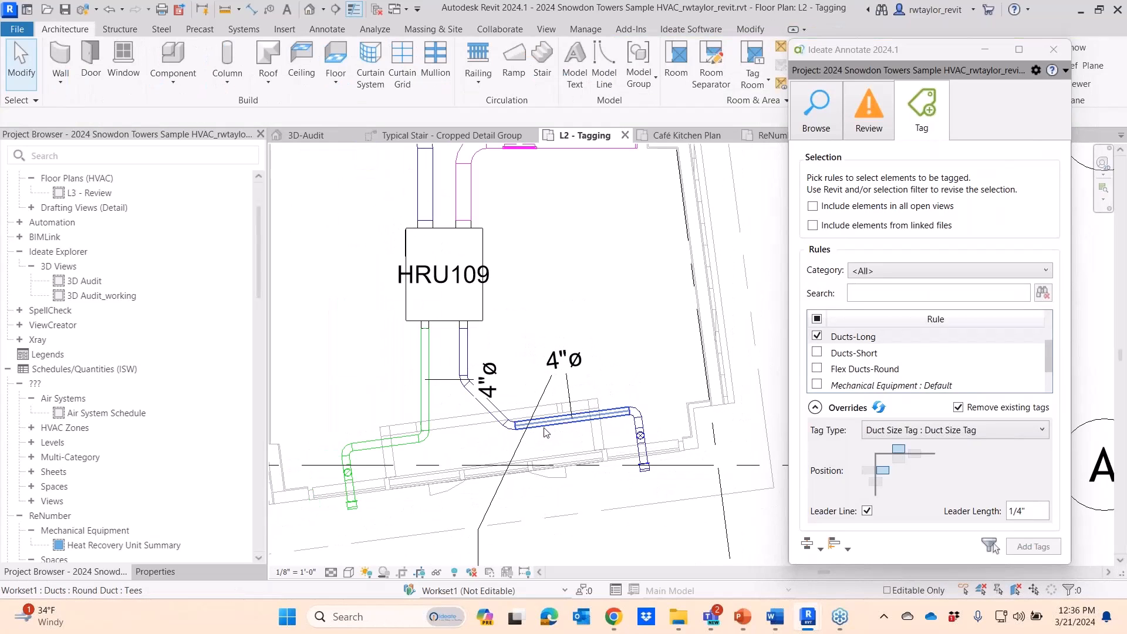
scroll(536, 425, "down", 1)
middle_click_drag(535, 425, 495, 338)
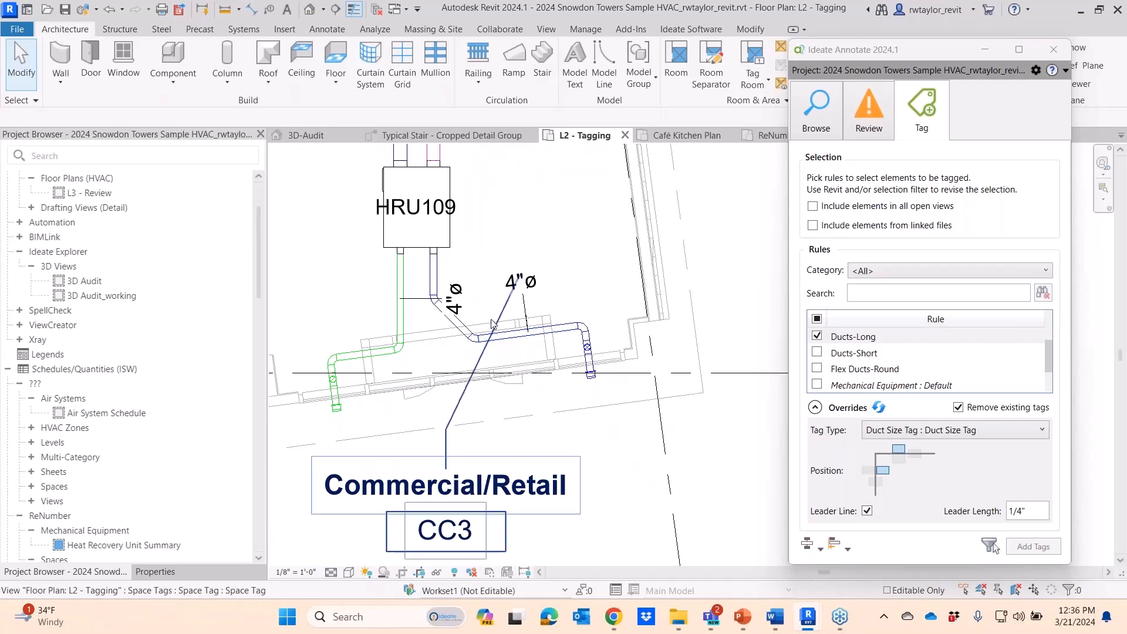
scroll(494, 338, "up", 3)
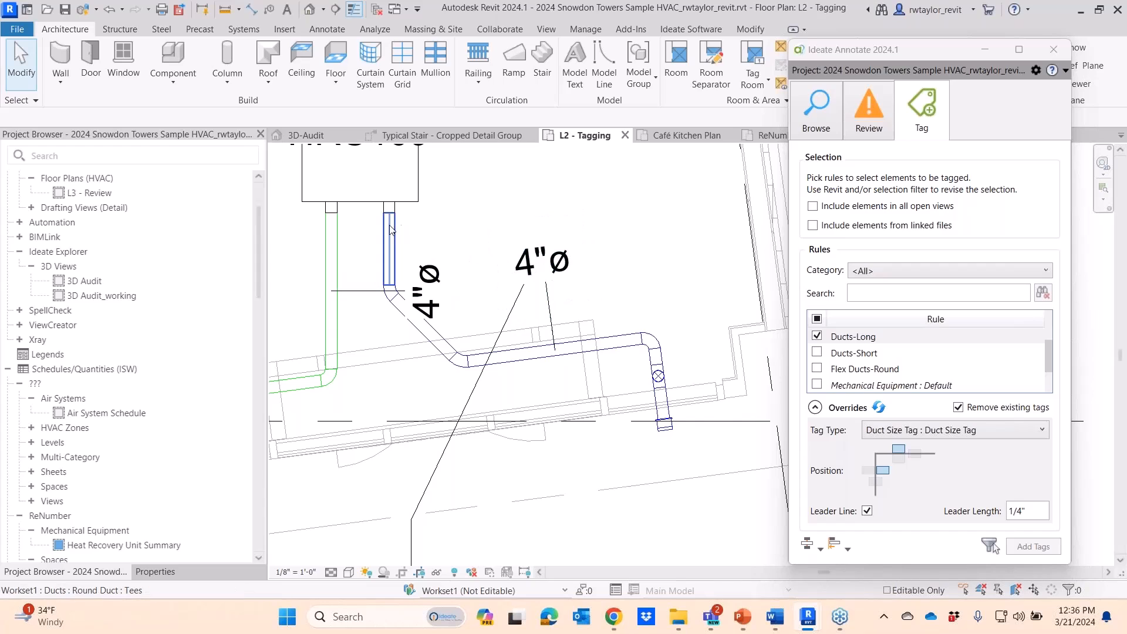
Show the annotation issues of the Café Kitchen Plan and look over the area around the P06 tags and vending machine
left_click(687, 135)
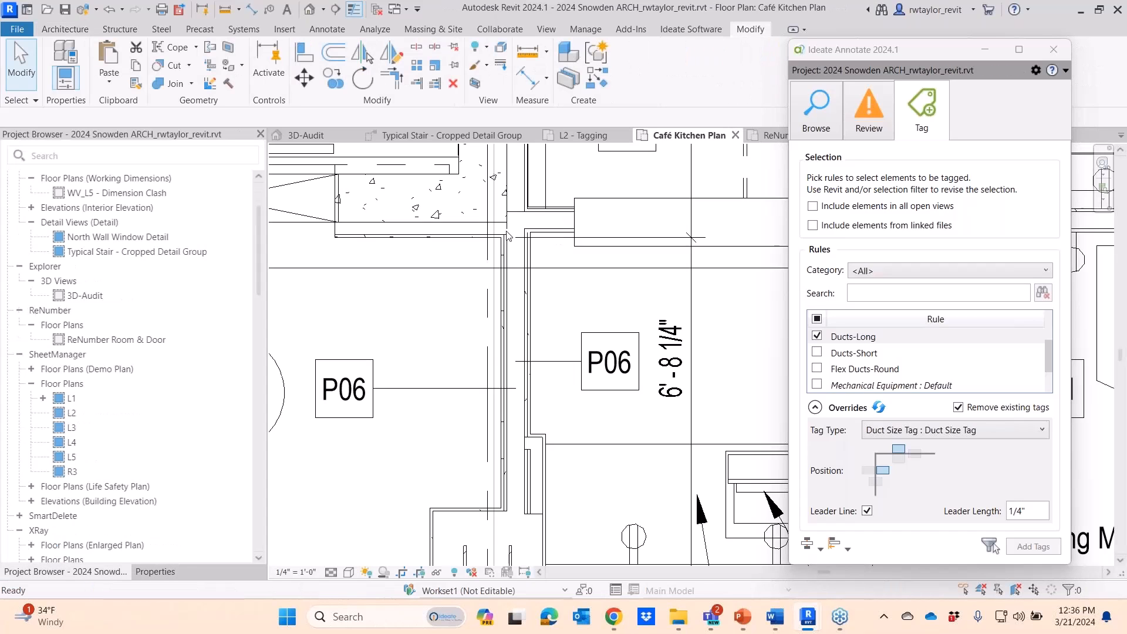
left_click(873, 128)
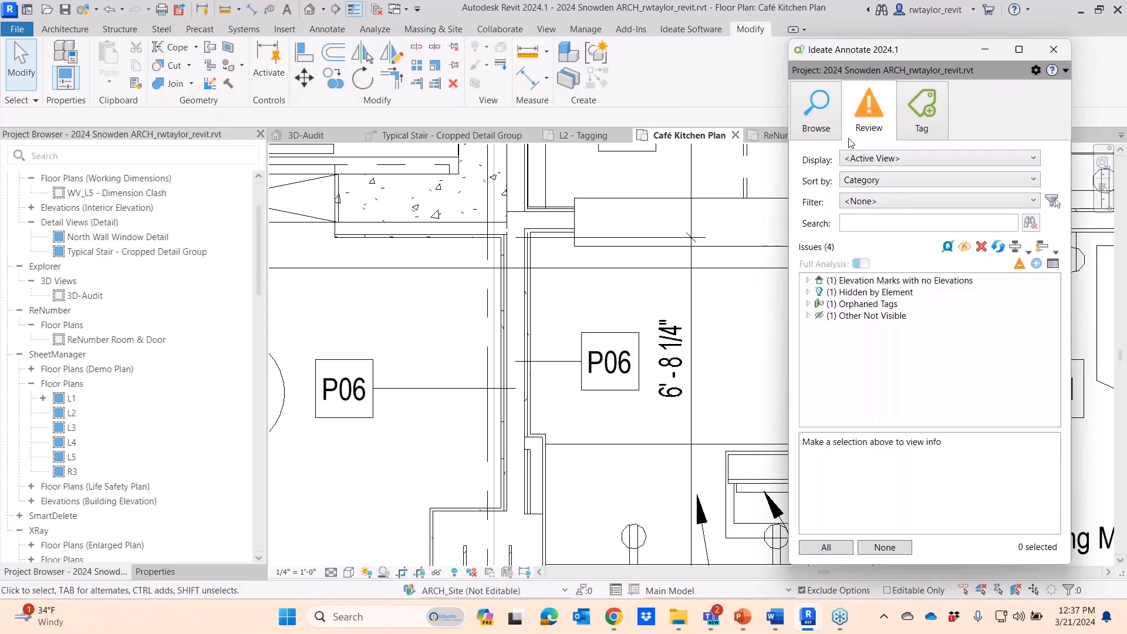
middle_click_drag(717, 315, 540, 313)
scroll(508, 356, "down", 3)
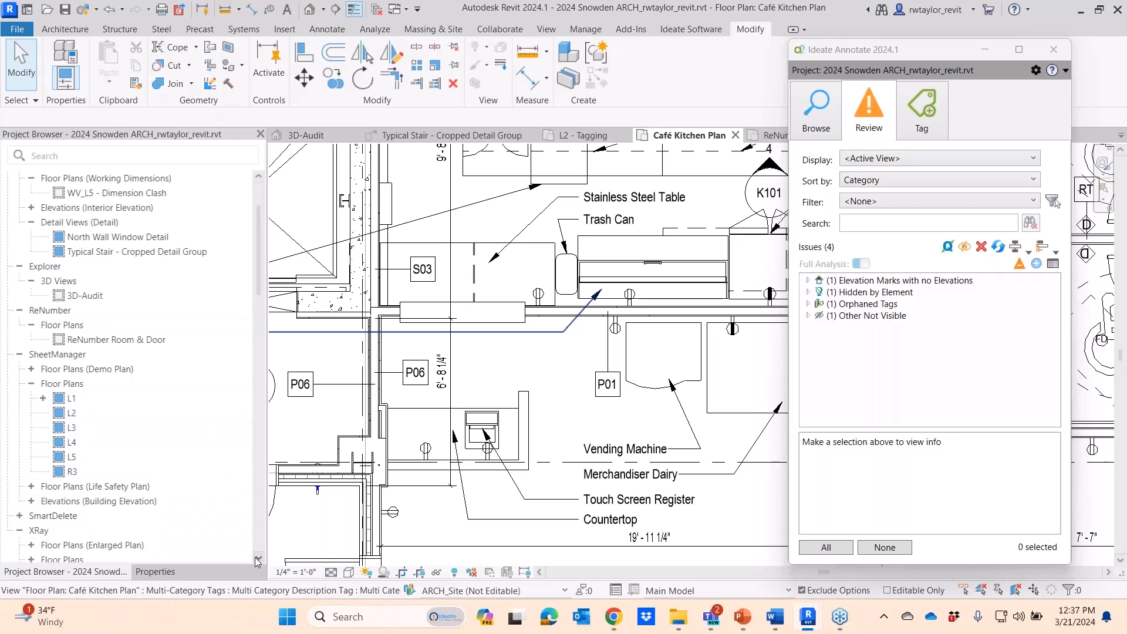
Open the X-Ray Plumbing Fixture enlarged plan and bring the restrooms with the missing sink note into view
scroll(218, 432, "down", 3)
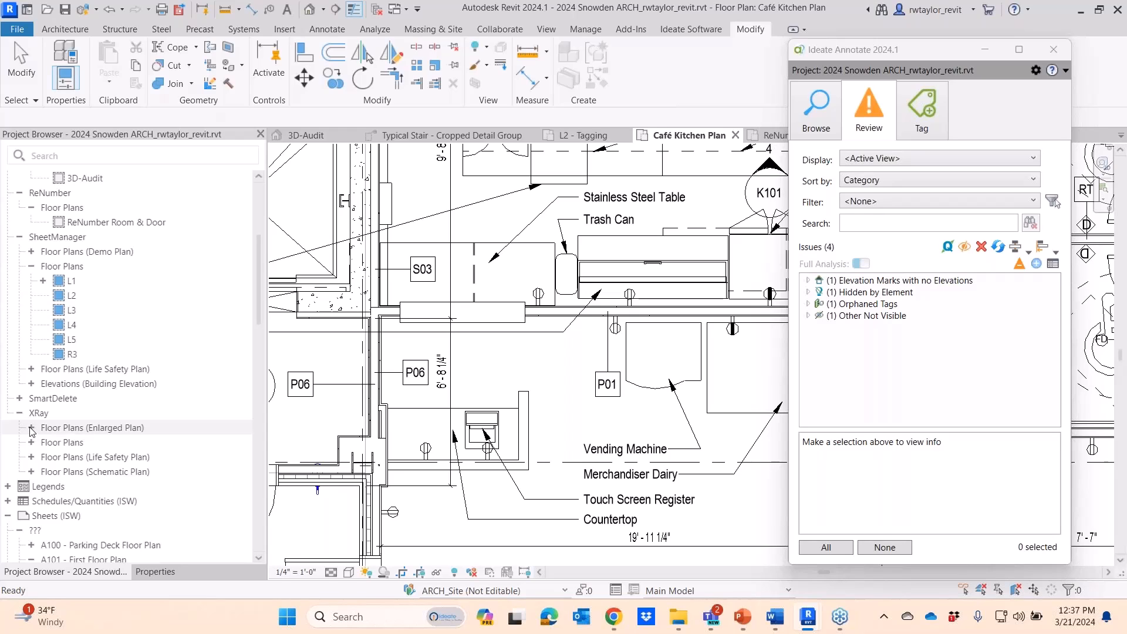
left_click(31, 428)
left_click(197, 442)
double_click(197, 442)
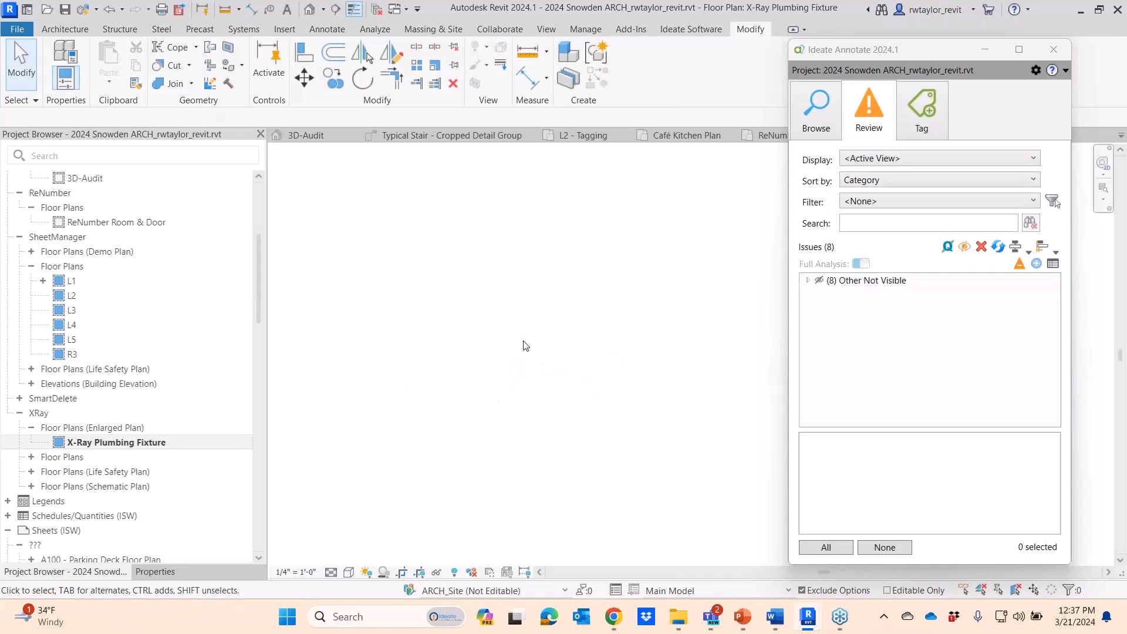
right_click(478, 338)
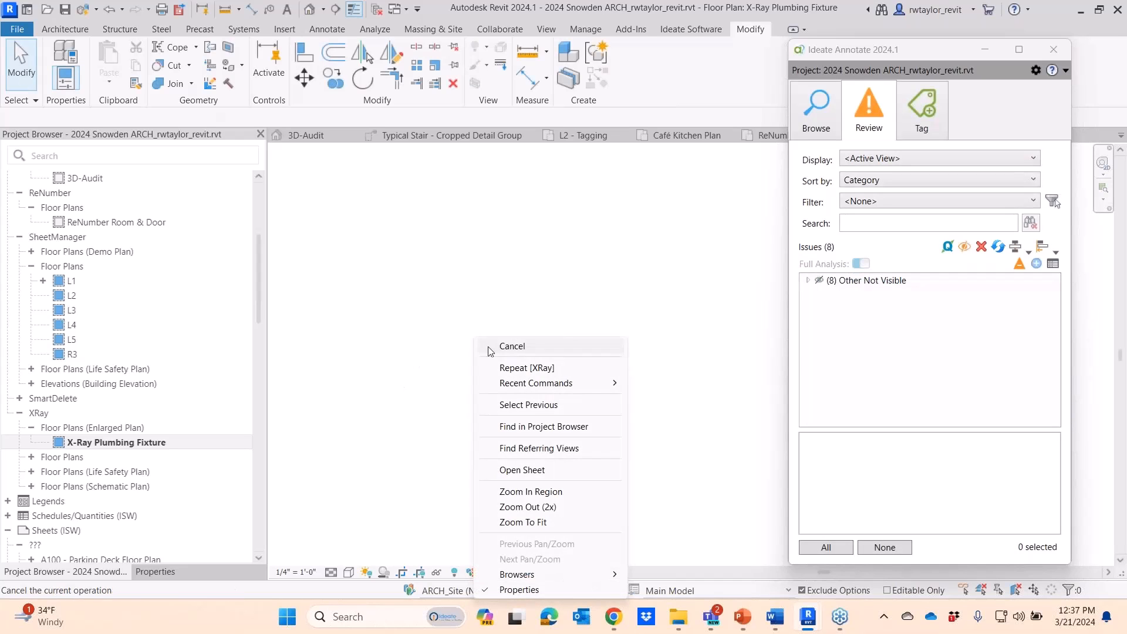
left_click(522, 507)
middle_click_drag(581, 531, 446, 384)
scroll(503, 330, "up", 4)
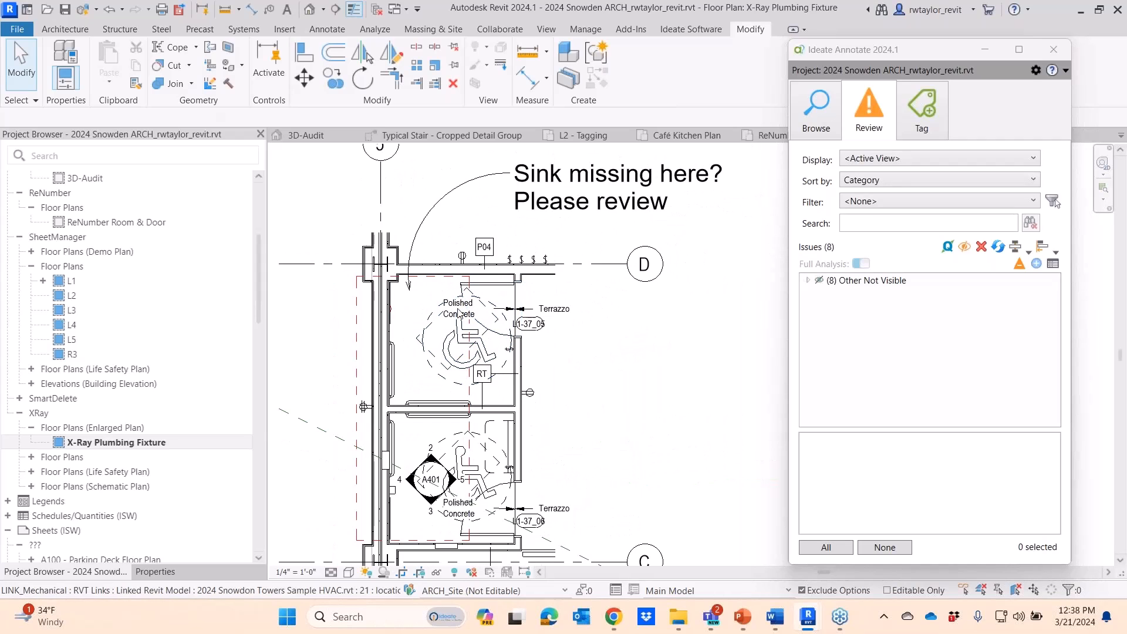
Start Ideate XRay for a 3D model element and select the upper restroom by crossing as the search area
left_click(684, 29)
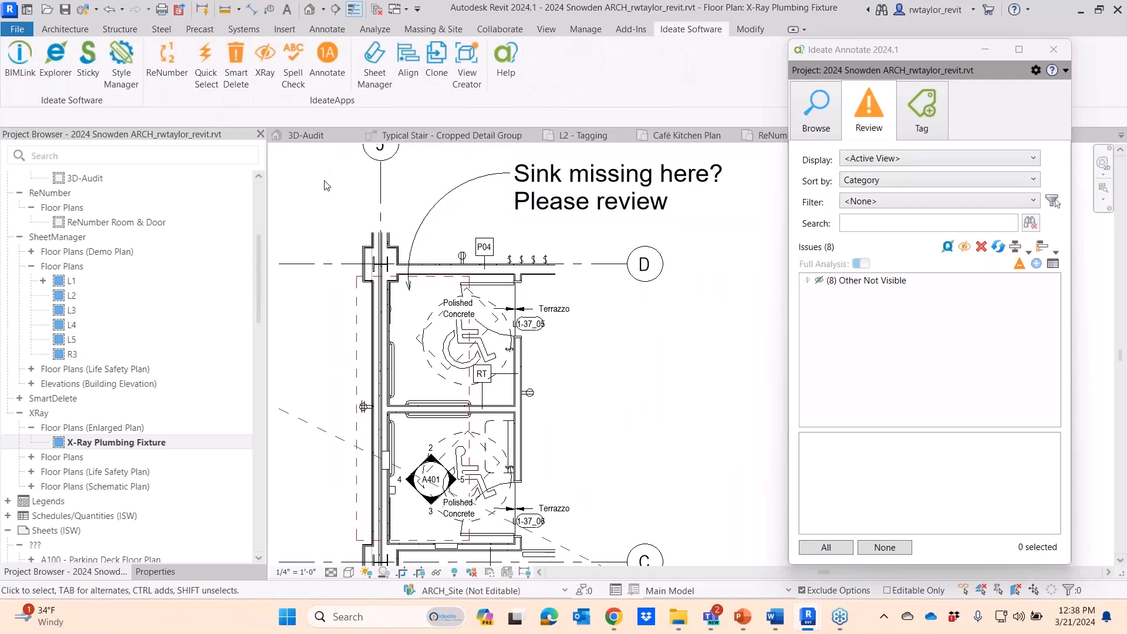
left_click(265, 70)
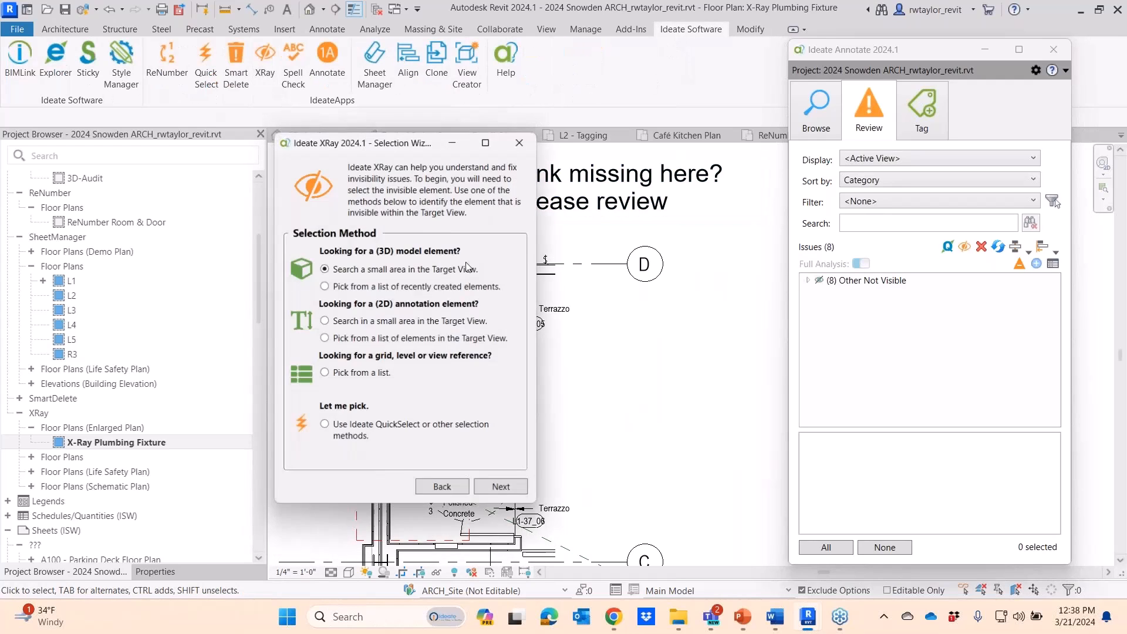
left_click(501, 490)
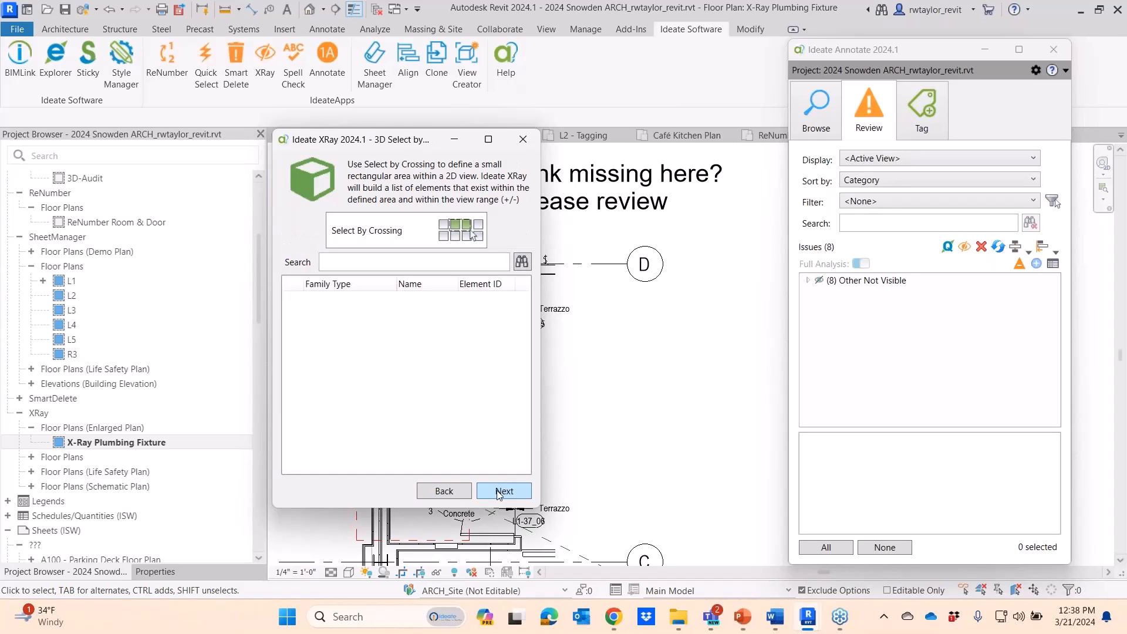
left_click(421, 249)
mouse_move(338, 254)
left_mouse_down()
mouse_move(458, 323)
mouse_move(558, 441)
left_mouse_up()
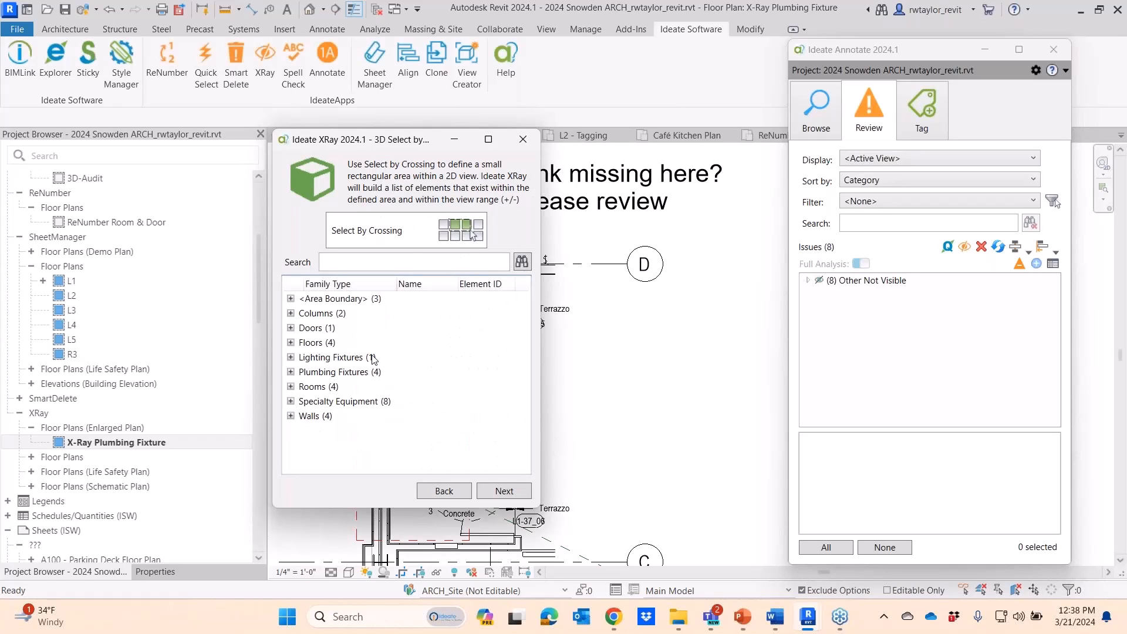
Choose the 22" x 27" Sink-Wall-Barrier Free plumbing fixture, show why it is invisible, and move the results clear of the restroom plan
left_click(290, 374)
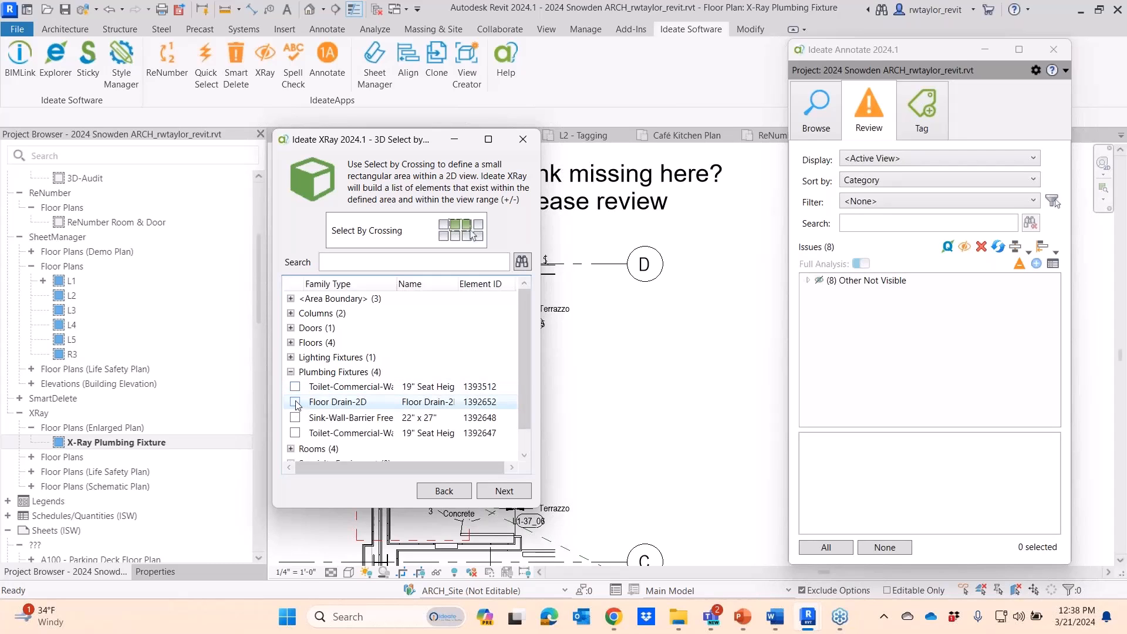
left_click(295, 418)
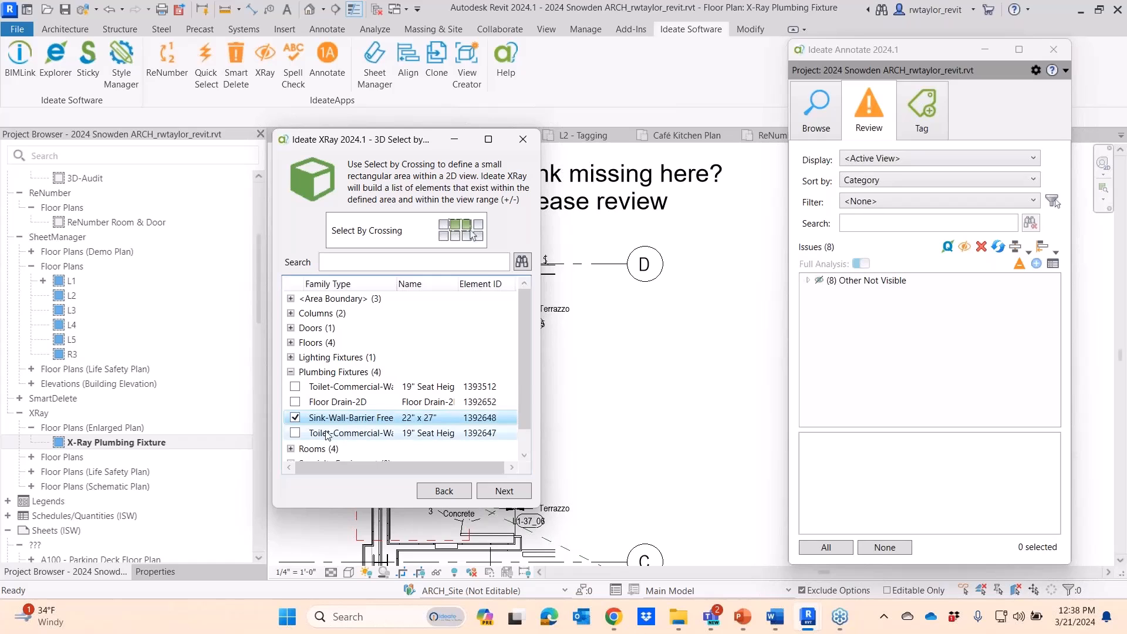
left_click(504, 492)
left_click(473, 507)
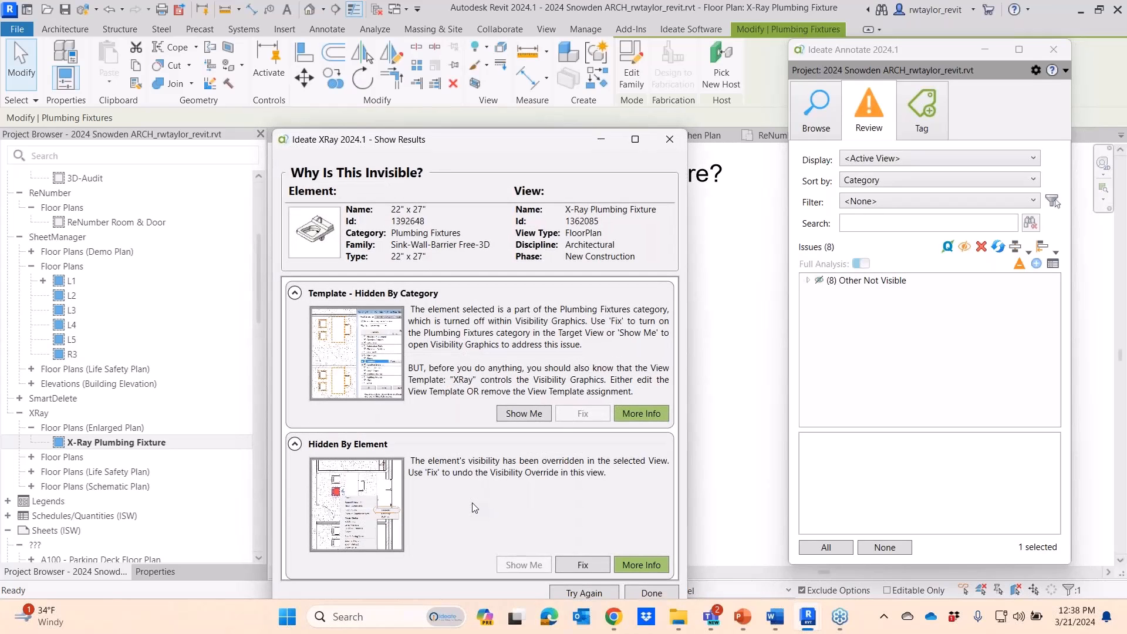
left_click_drag(512, 142, 725, 58)
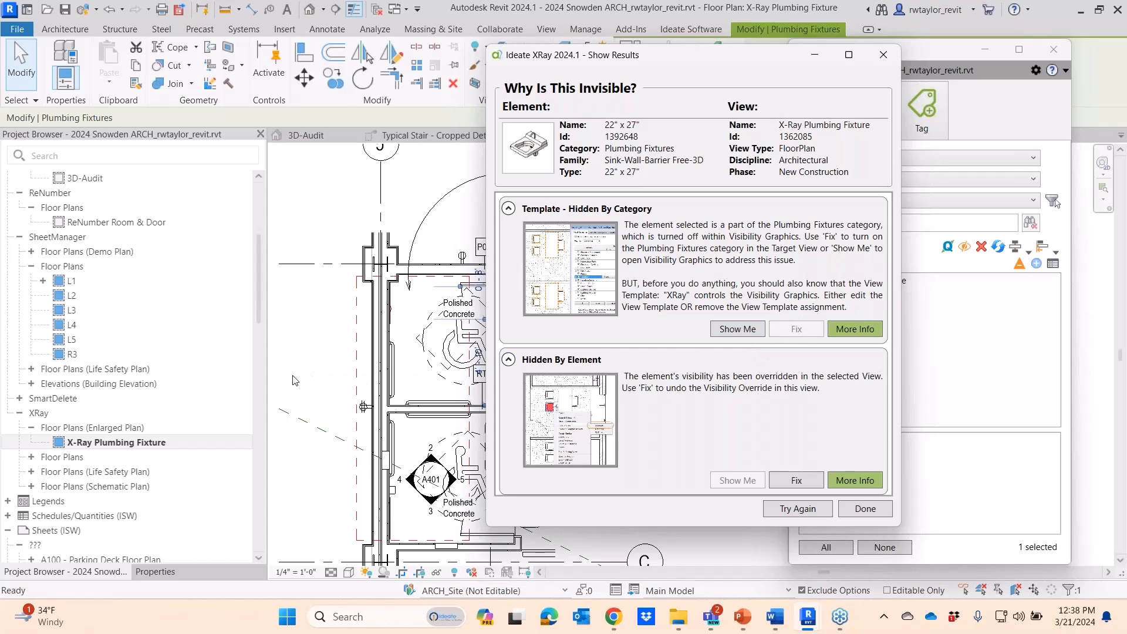
Remove the XRay view template from the X-Ray Plumbing Fixture plan by assigning <None>
left_click(352, 497)
left_click(165, 572)
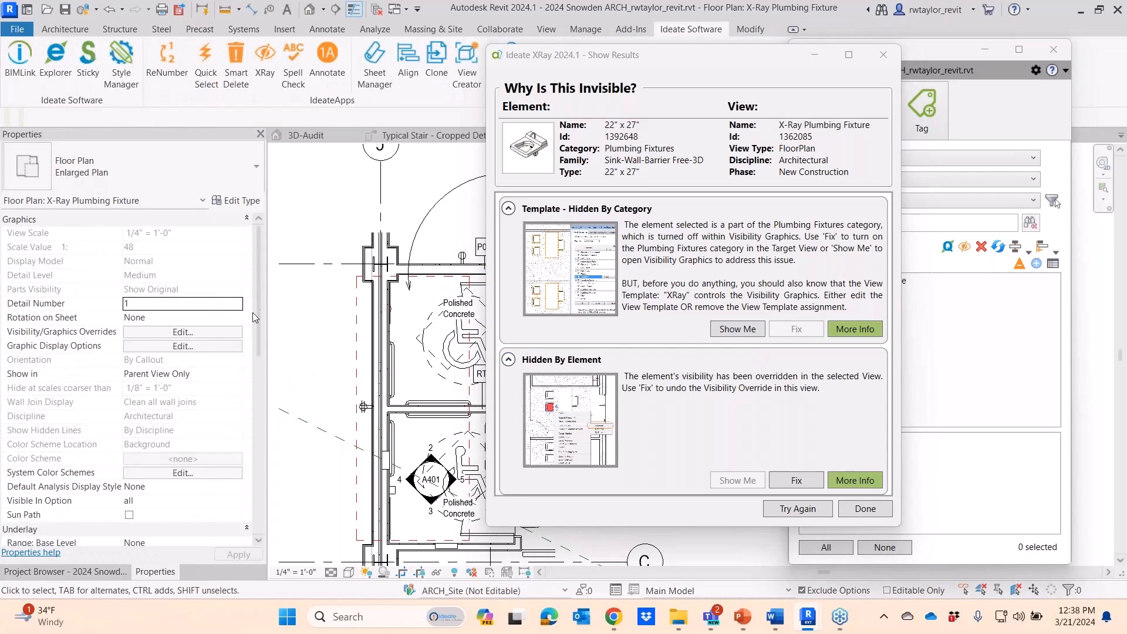
left_click_drag(258, 309, 253, 441)
left_click(183, 416)
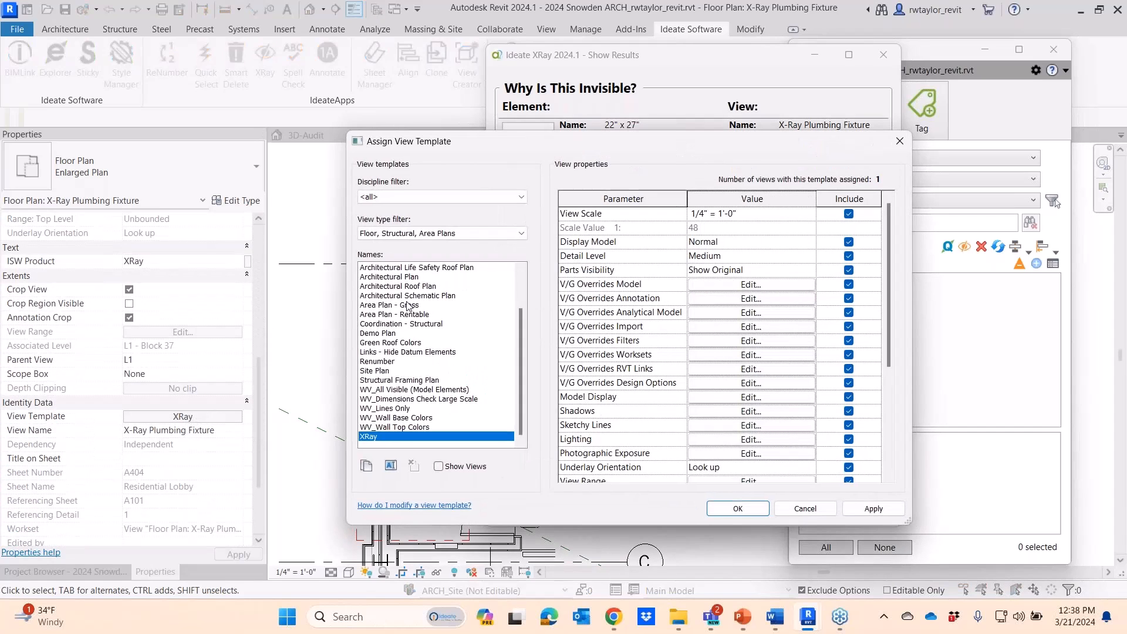
left_click_drag(519, 323, 521, 274)
left_click(378, 267)
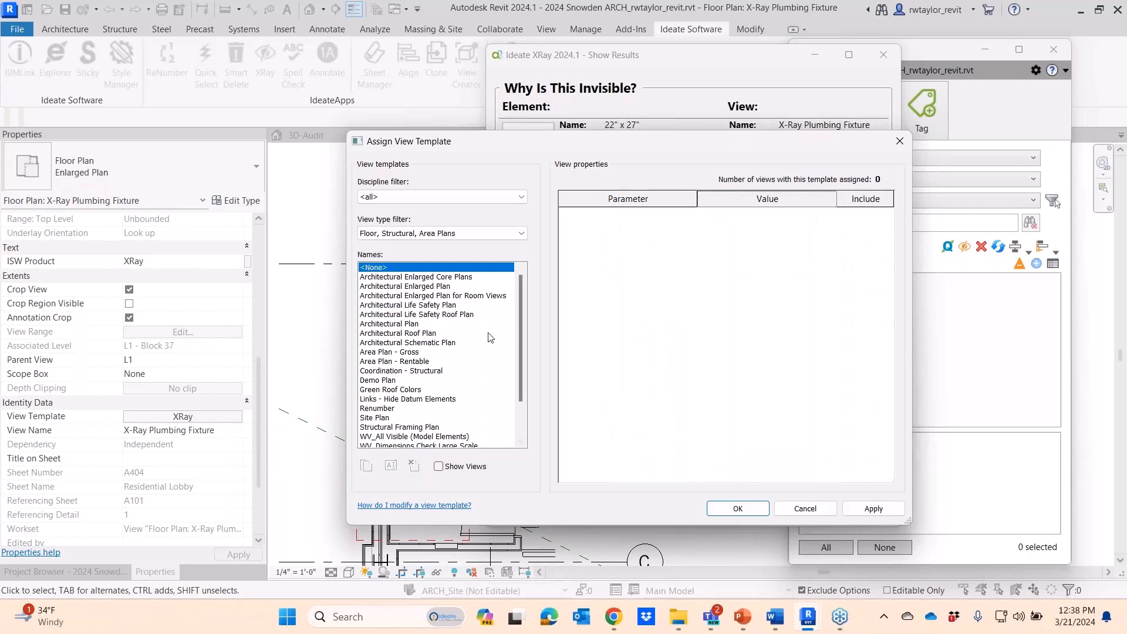
left_click(736, 509)
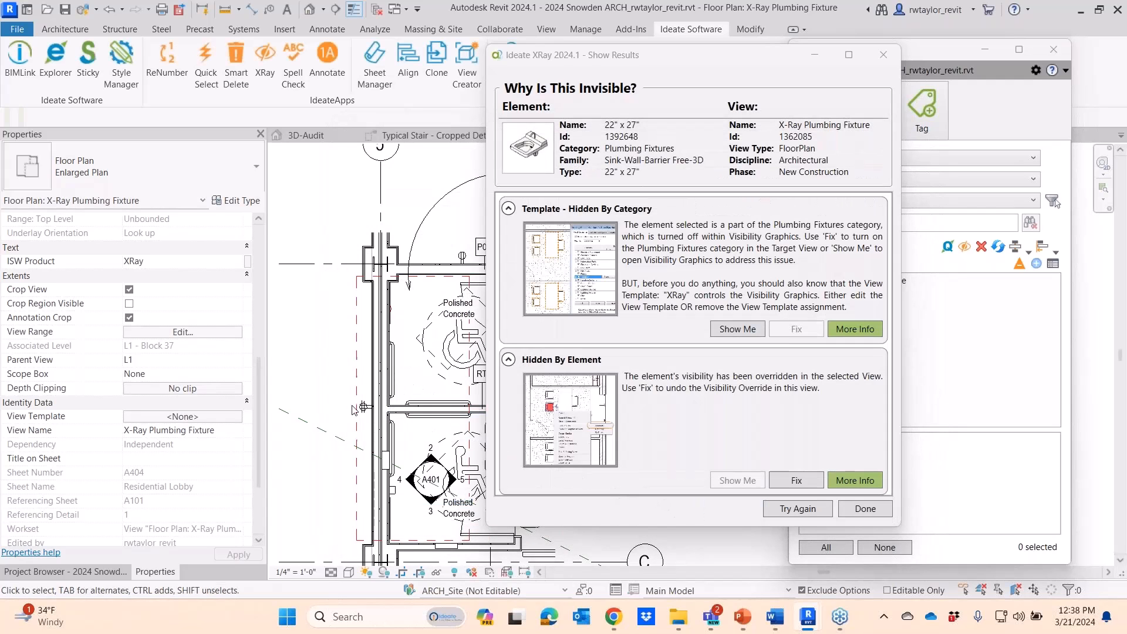
Turn on the Plumbing Fixtures category in the X-Ray Plumbing Fixture plan's Visibility/Graphic Overrides, starting from the Hidden By Category result
left_click(738, 328)
left_click_drag(685, 327, 683, 416)
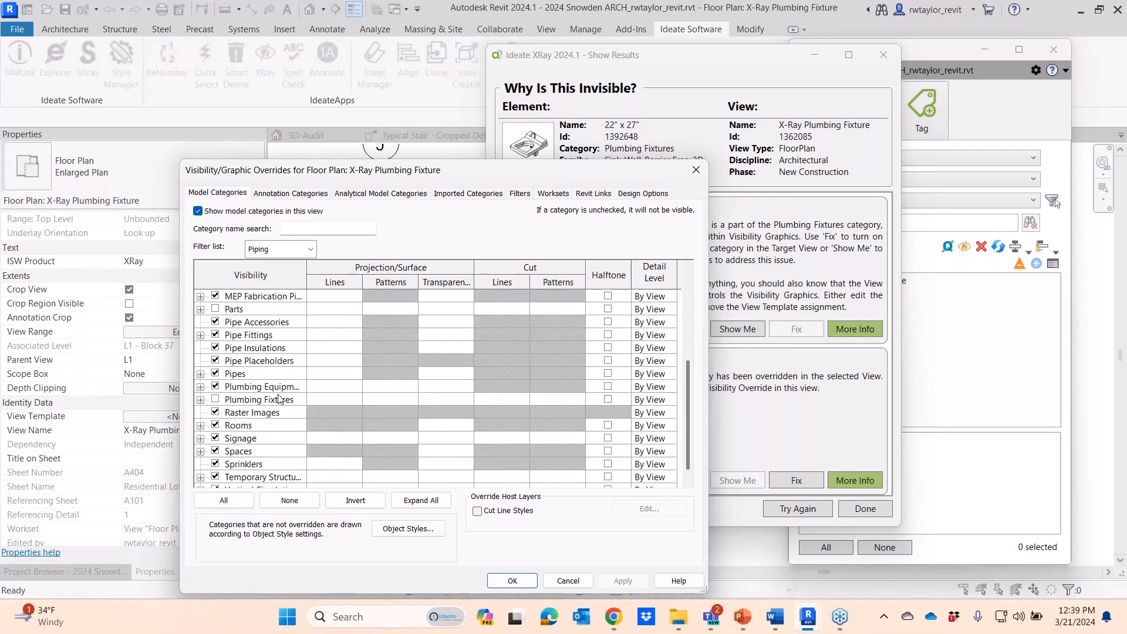
left_click(214, 399)
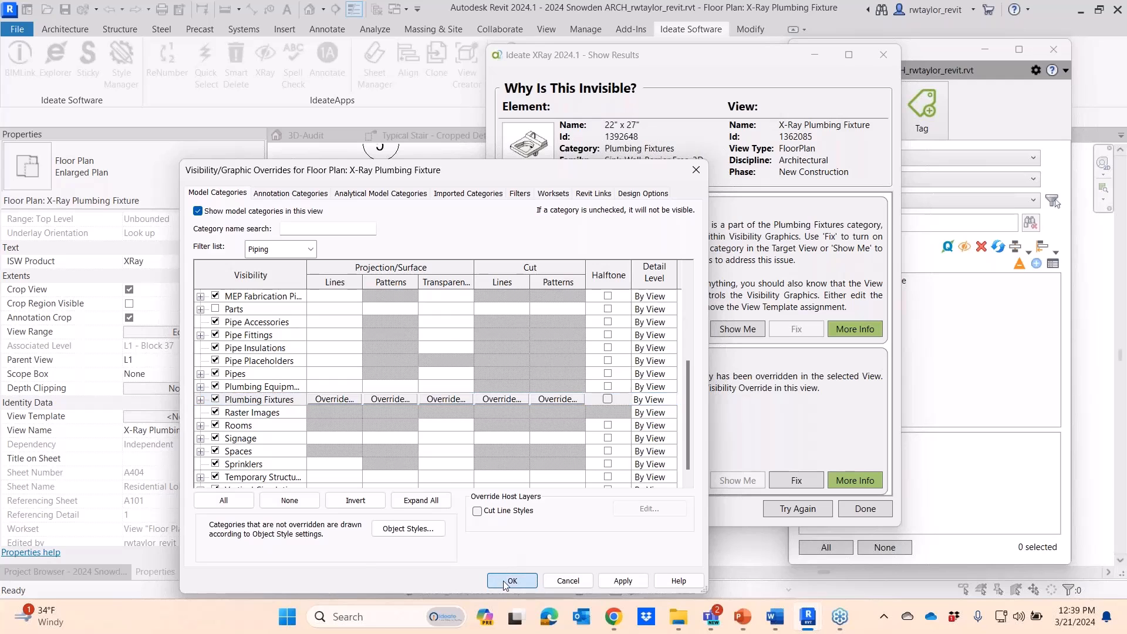
left_click(512, 580)
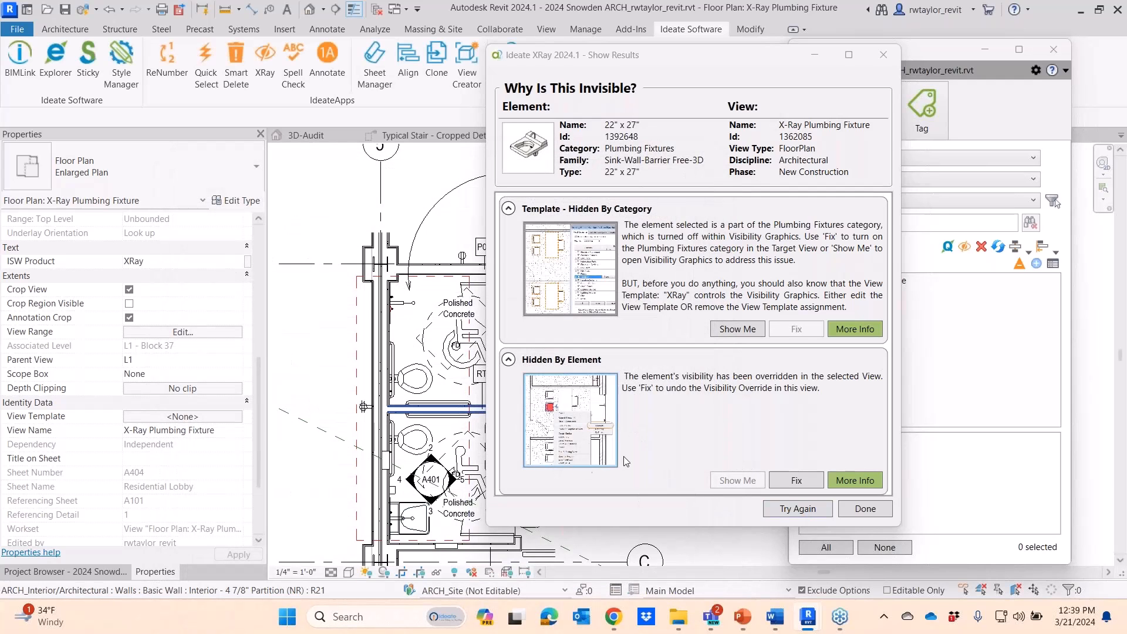
Apply the Hidden By Element fix only, without zooming to the element, inspect the upper restroom's sink up close, and close the XRay results
left_click(793, 481)
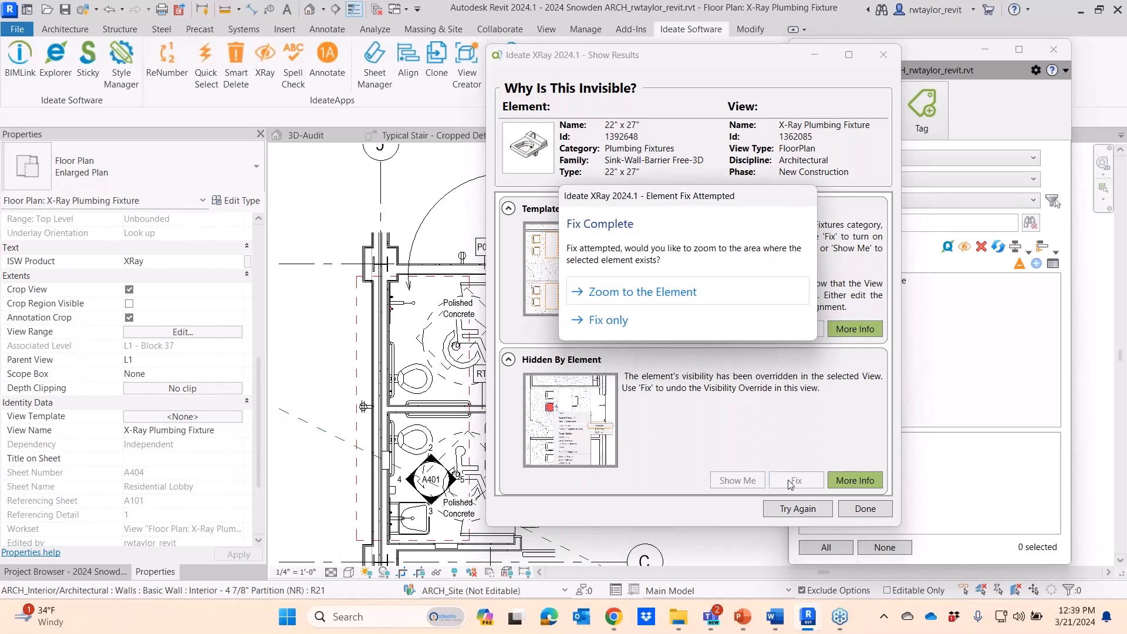
left_click(604, 321)
scroll(399, 336, "up", 5)
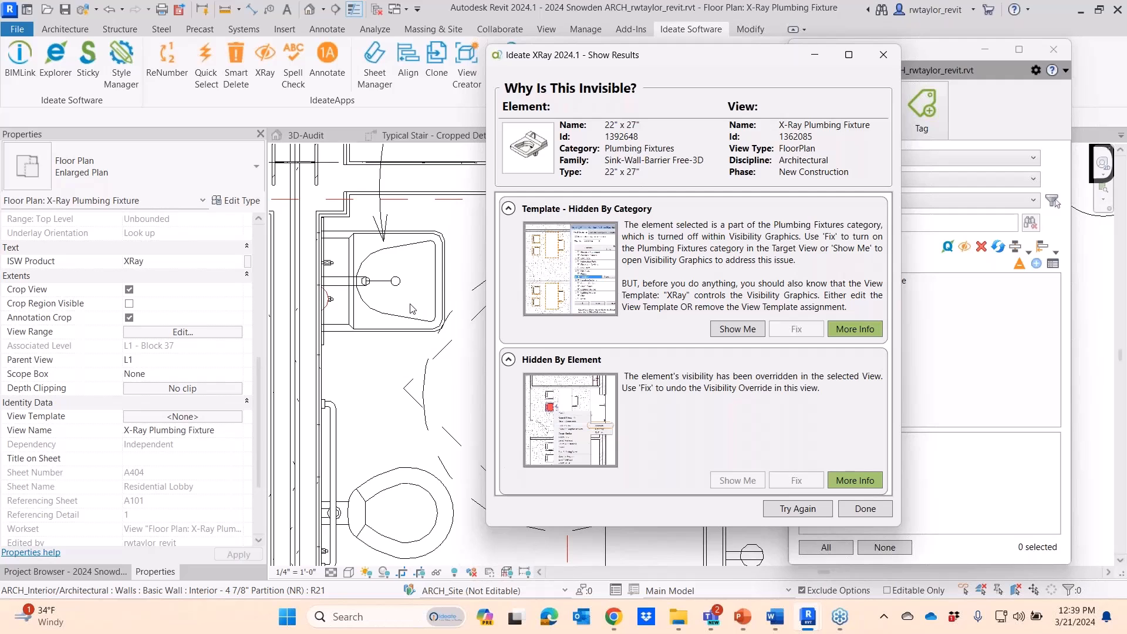
left_click(884, 54)
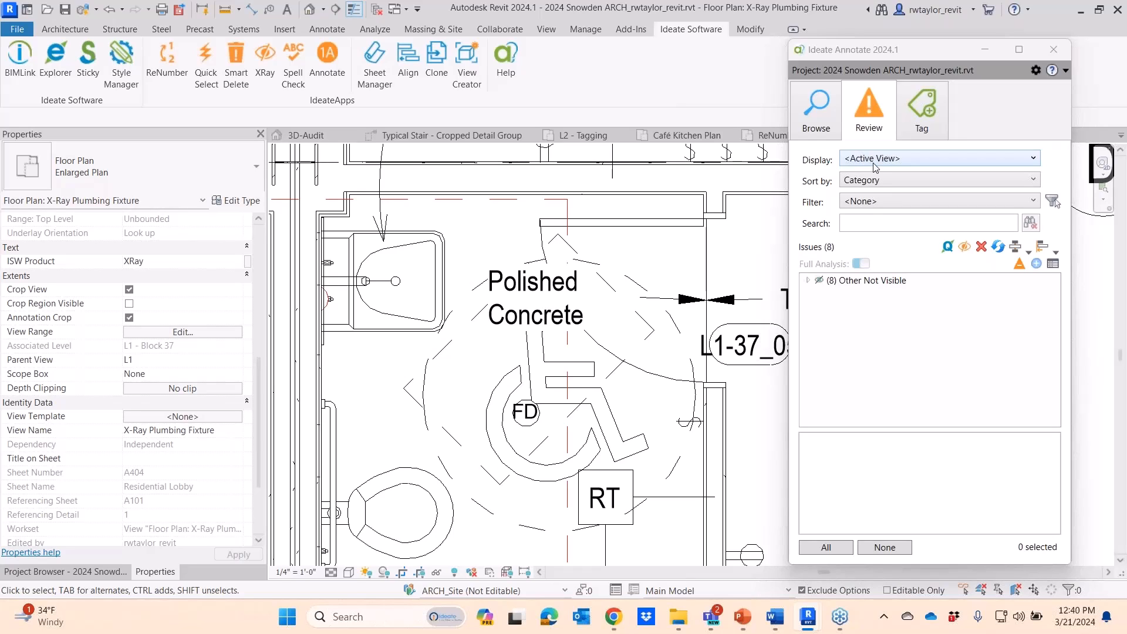
Look through the available display scopes, keep <Active View>, and expand the Other Not Visible issues to show their tag categories
left_click(870, 162)
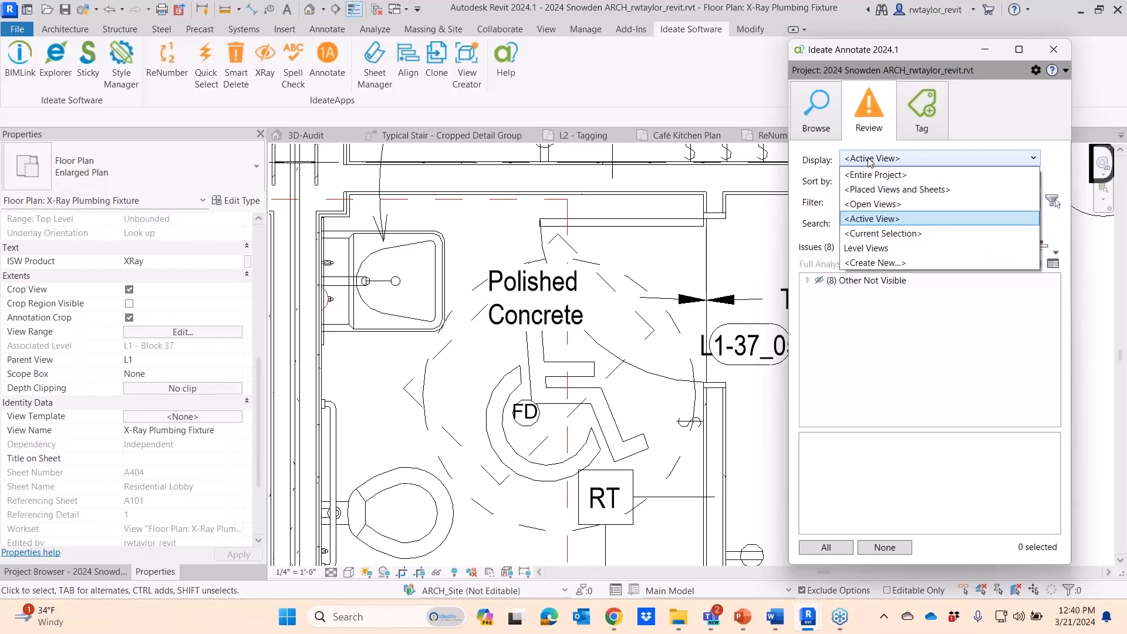
left_click(870, 160)
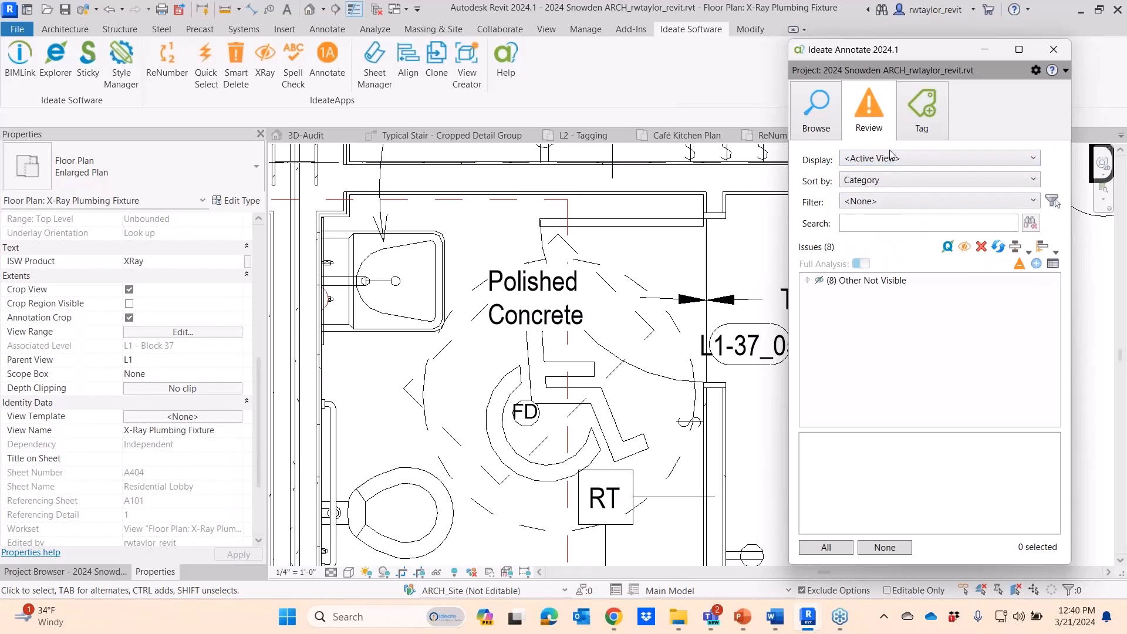
left_click(808, 281)
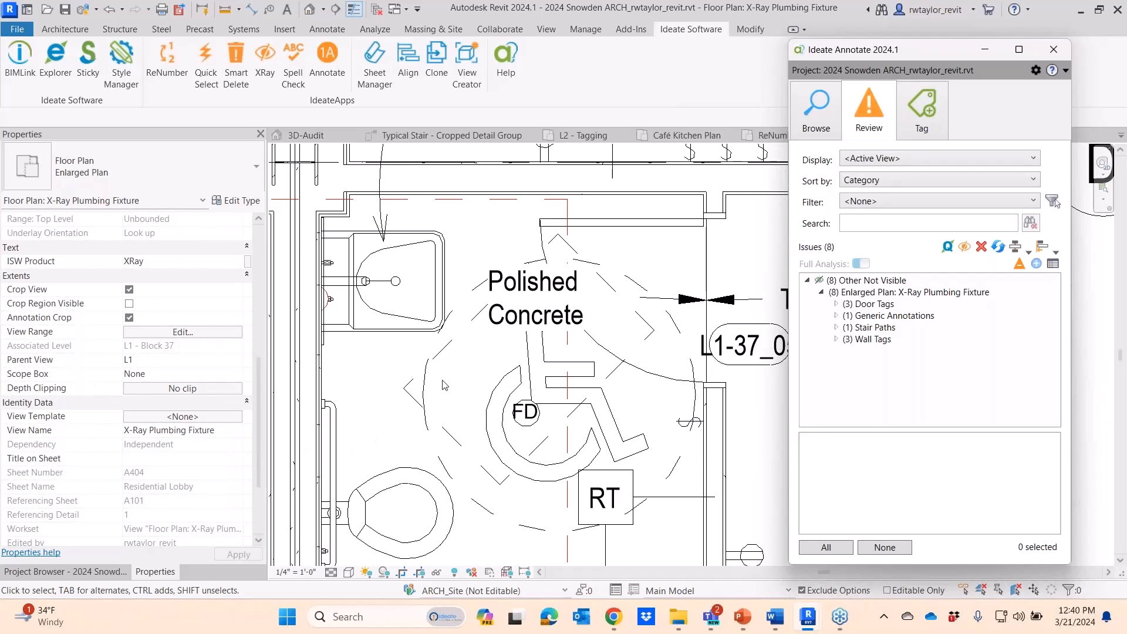
Examine the Ideate Annotate settings, including browsing for a rule library folder, and close them without choosing another folder
left_click(1037, 71)
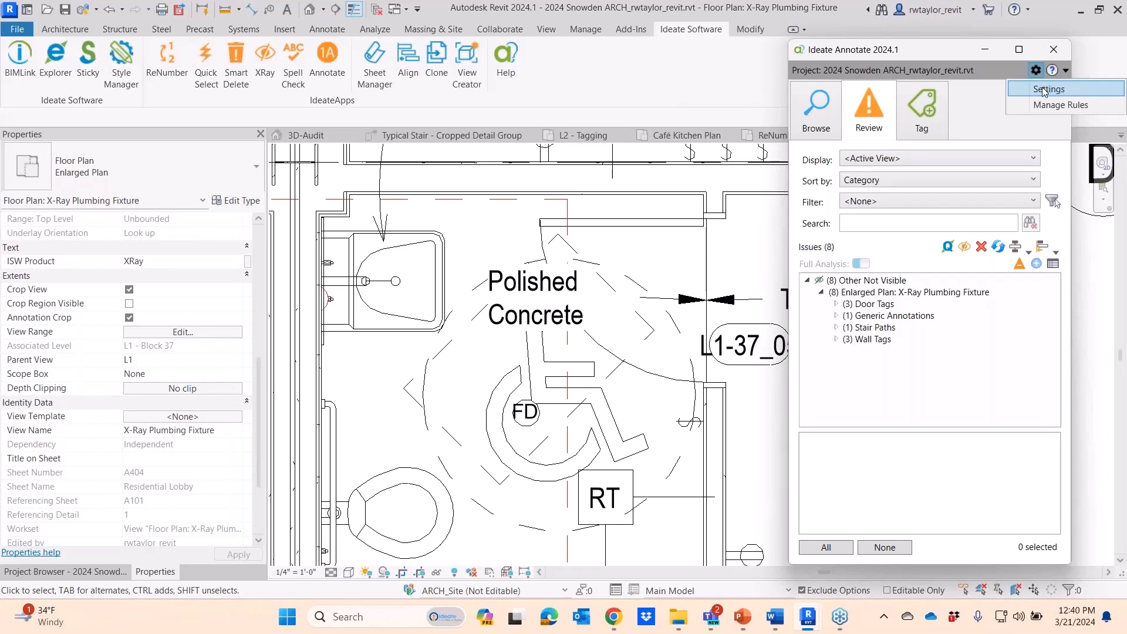
left_click(1042, 89)
mouse_move(873, 145)
left_mouse_down()
mouse_move(339, 138)
mouse_move(346, 146)
left_mouse_up()
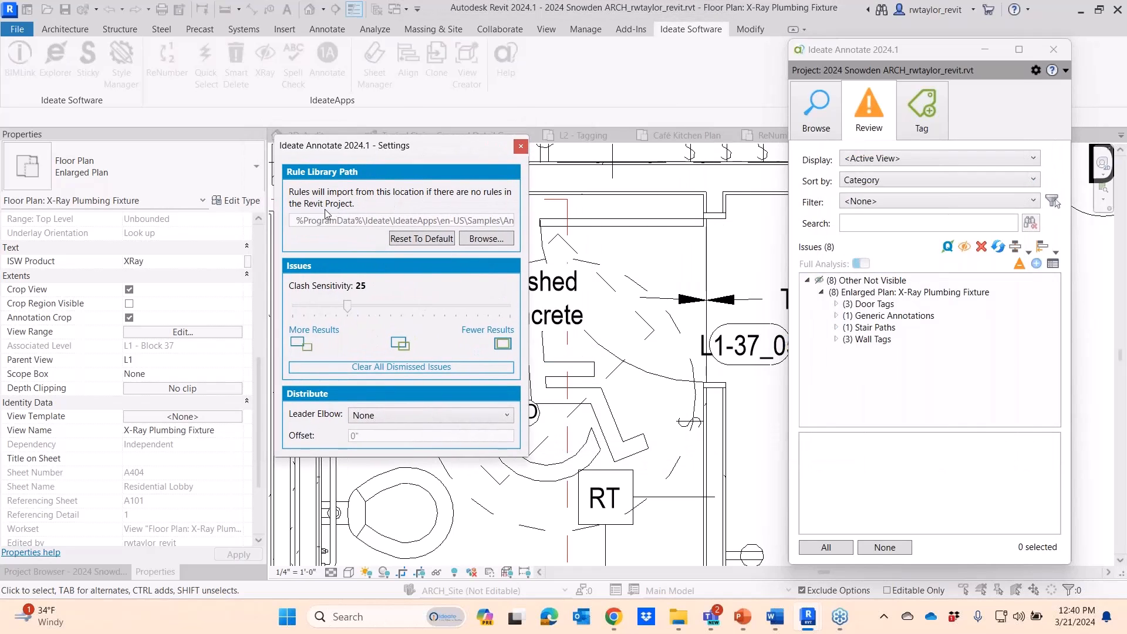
left_click_drag(528, 226, 631, 228)
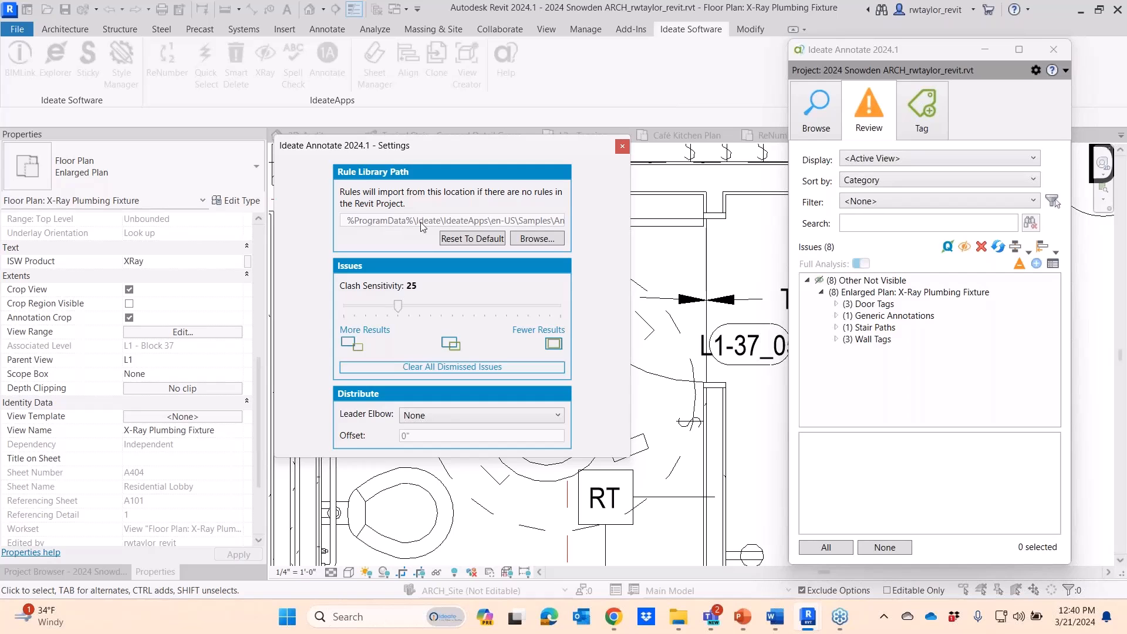
left_click(524, 240)
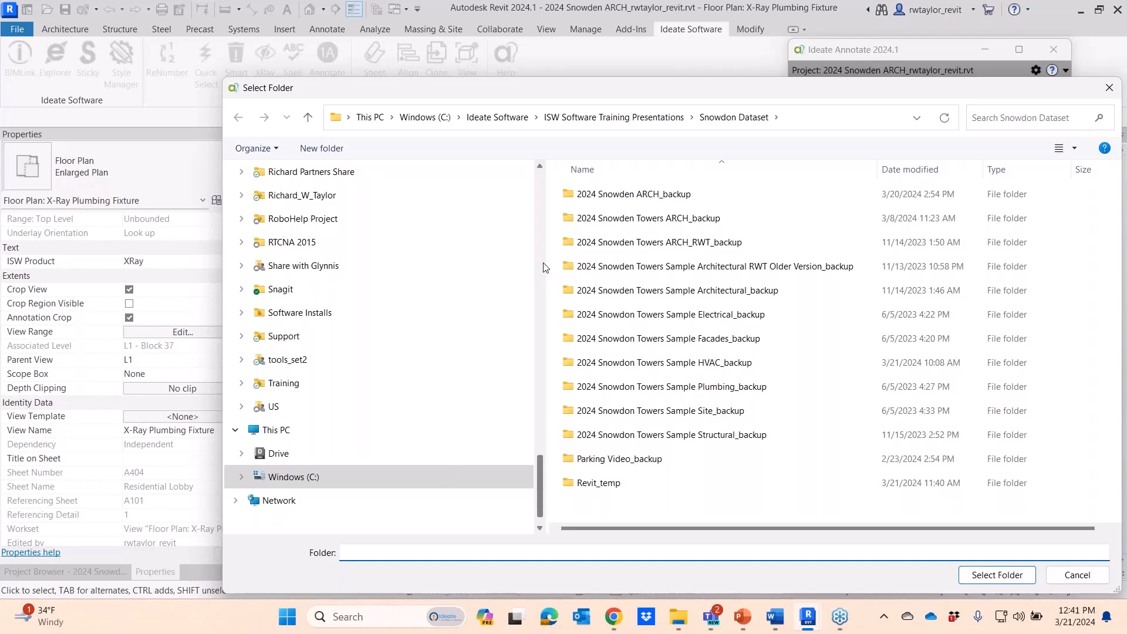
left_click(1109, 86)
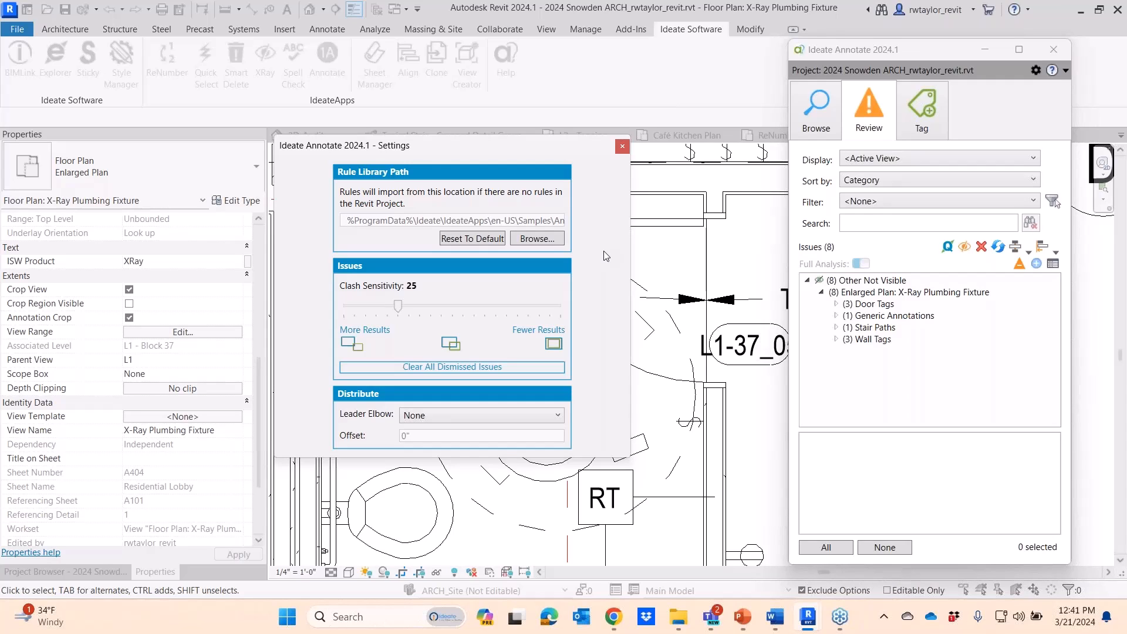
left_click(622, 147)
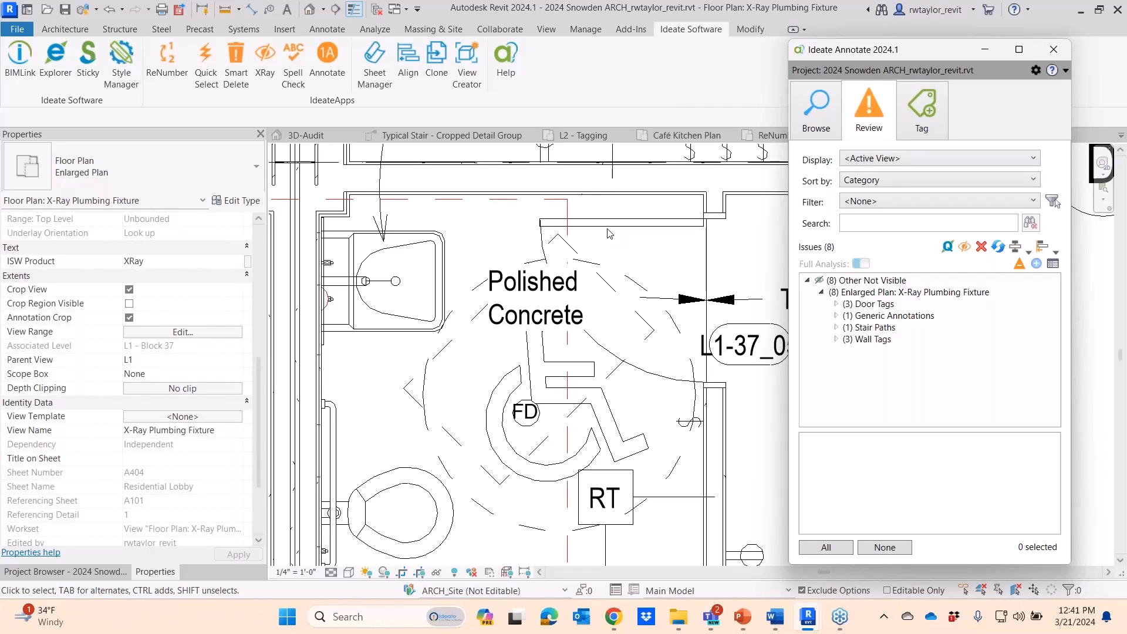
Switch Ideate Annotate to tagging and examine the managed tag rules and the option to import rules, leaving them unchanged
left_click(907, 120)
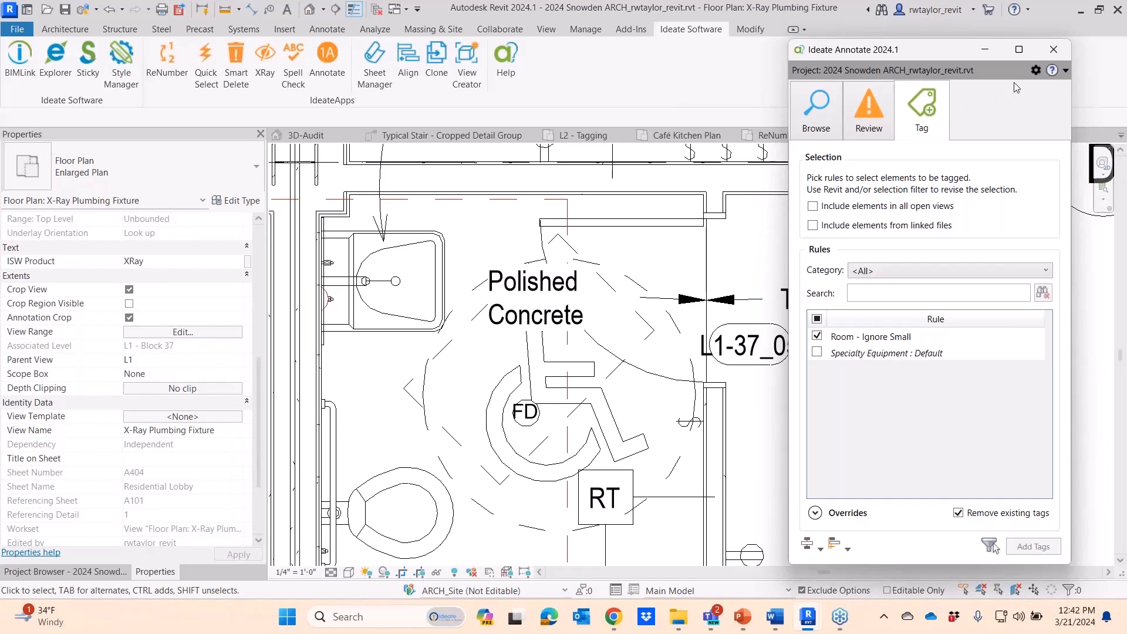
left_click(1035, 71)
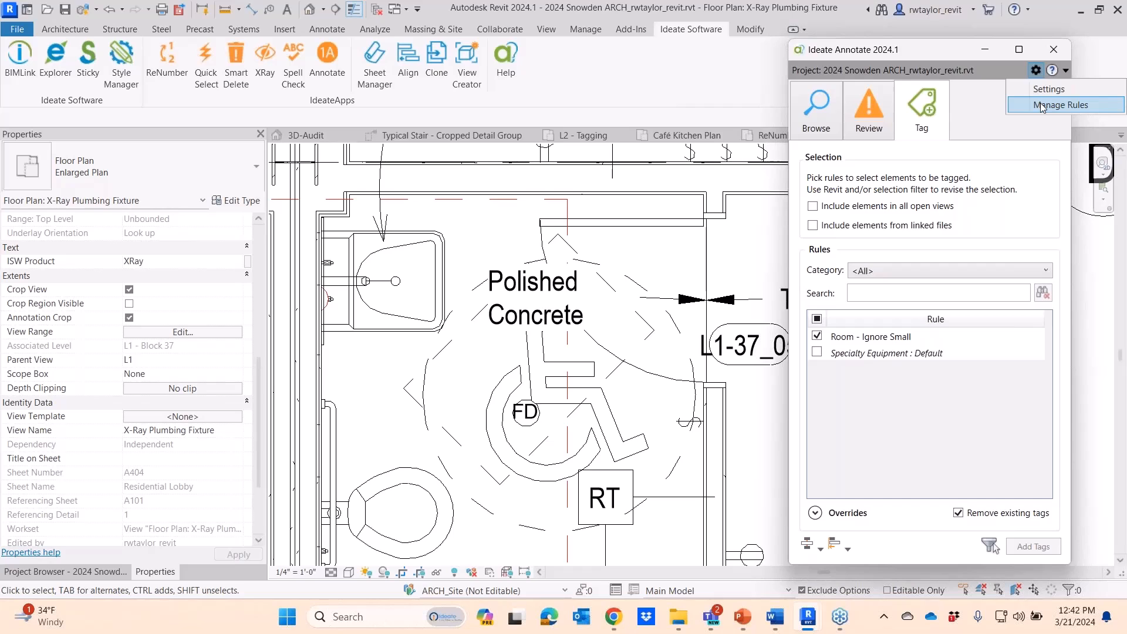
left_click(1042, 105)
left_click_drag(833, 97, 318, 99)
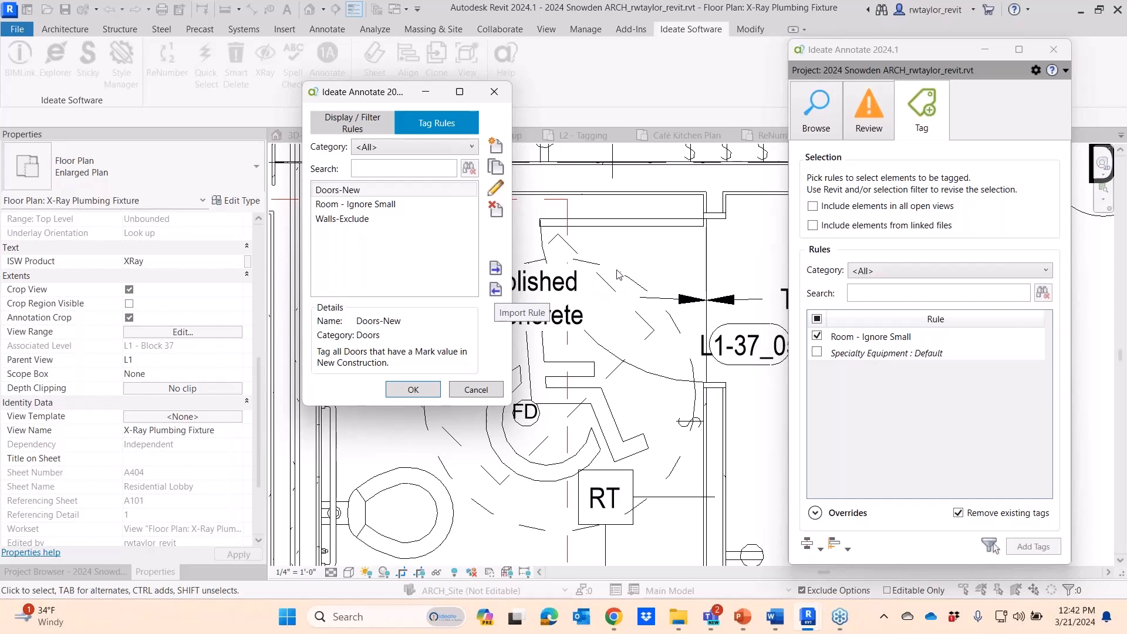
left_click(494, 94)
scroll(500, 295, "down", 2)
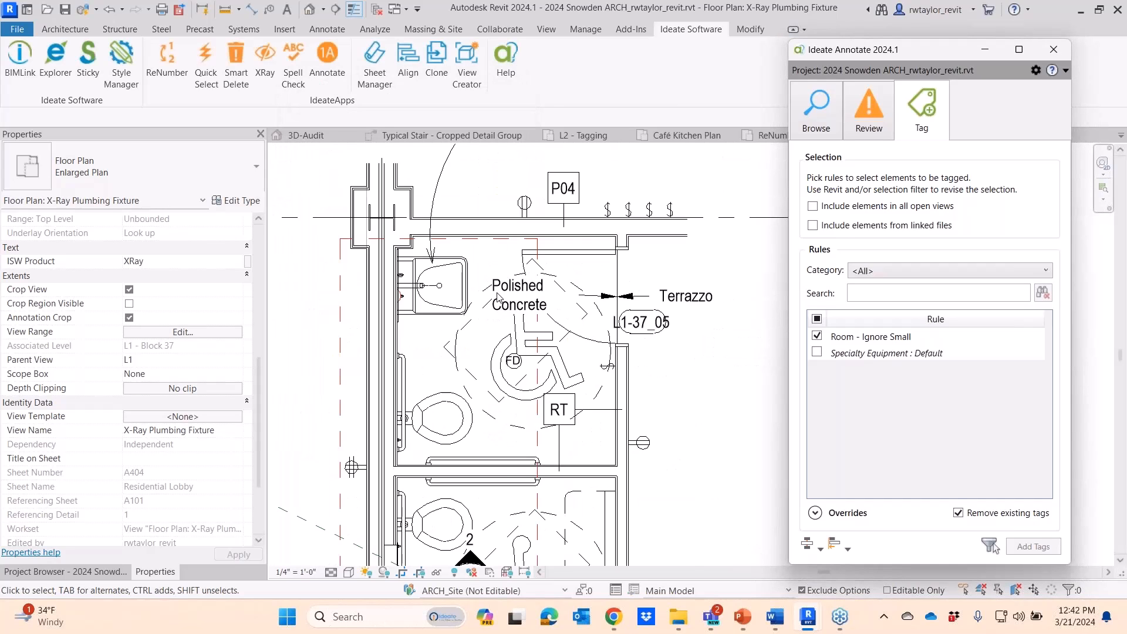
scroll(497, 297, "down", 3)
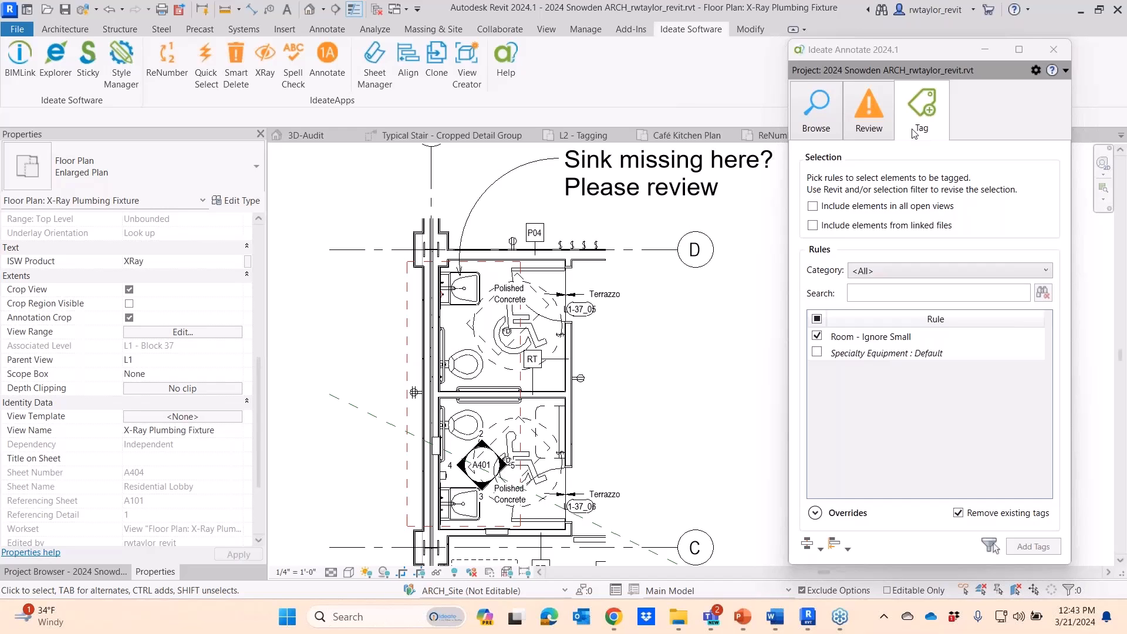
scroll(525, 238, "up", 5)
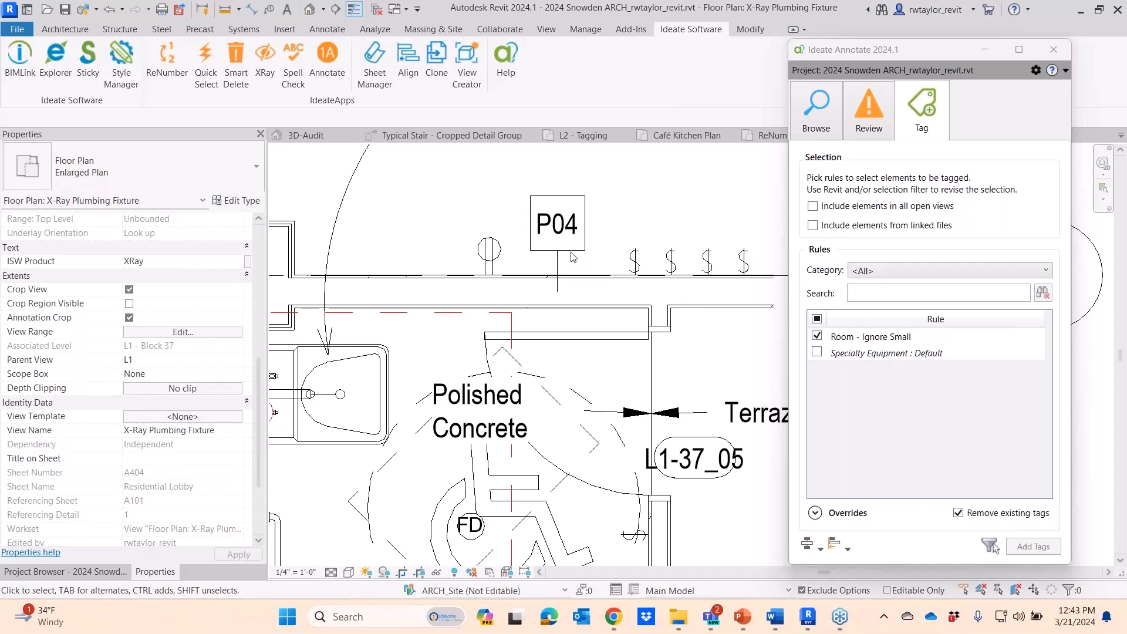
scroll(574, 256, "down", 4)
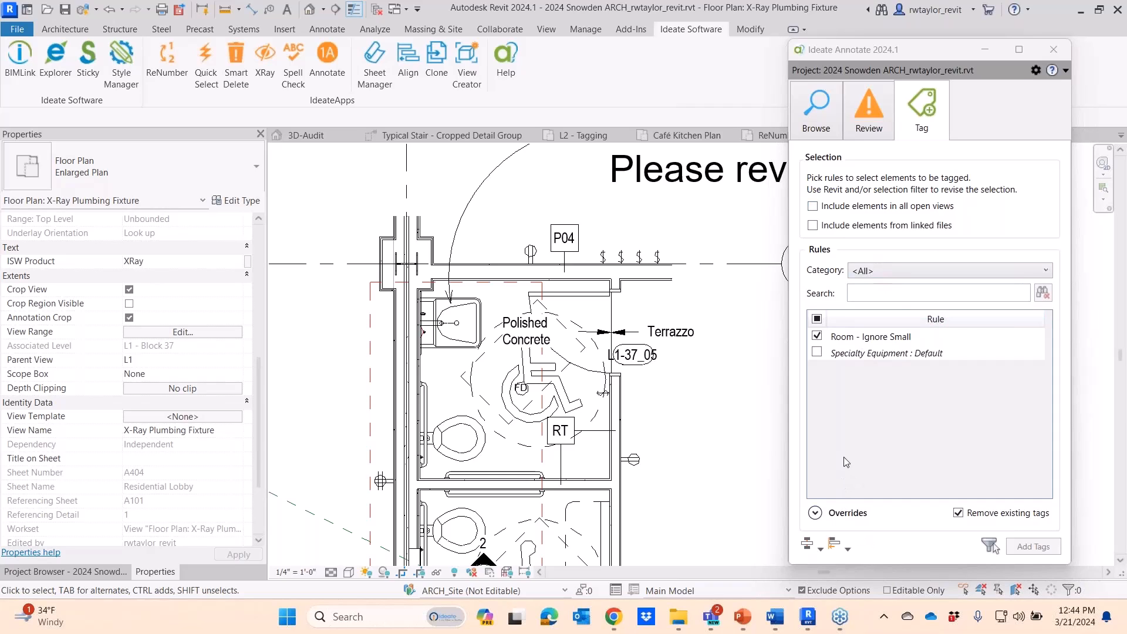
Open the Room - Ignore Small tag rule for editing from the managed tag rules
left_click(1031, 73)
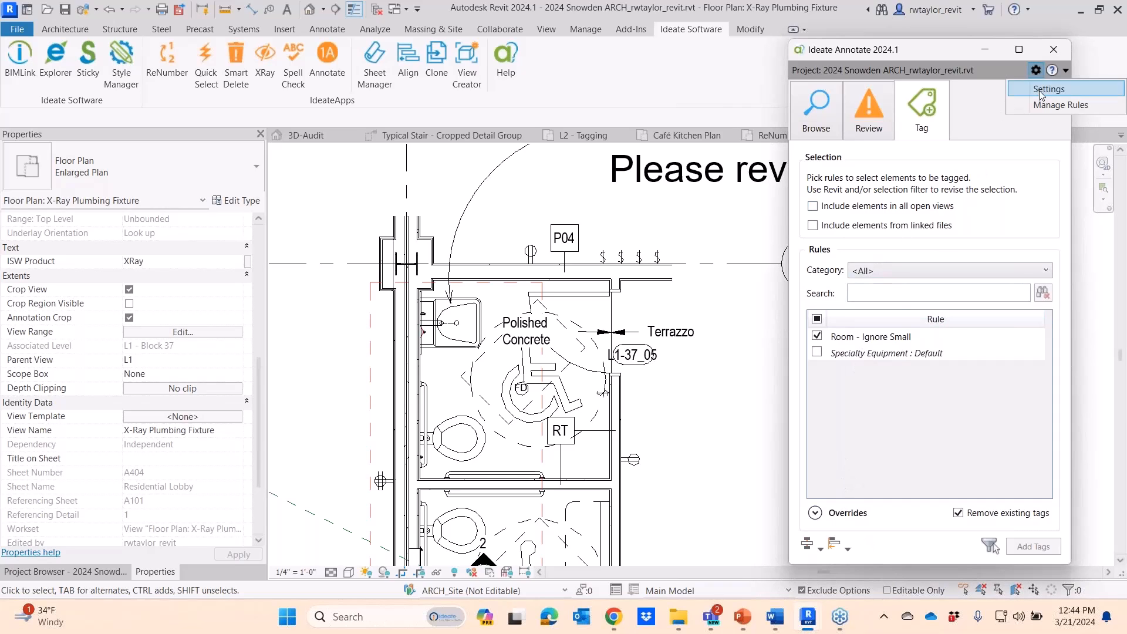
left_click(1057, 105)
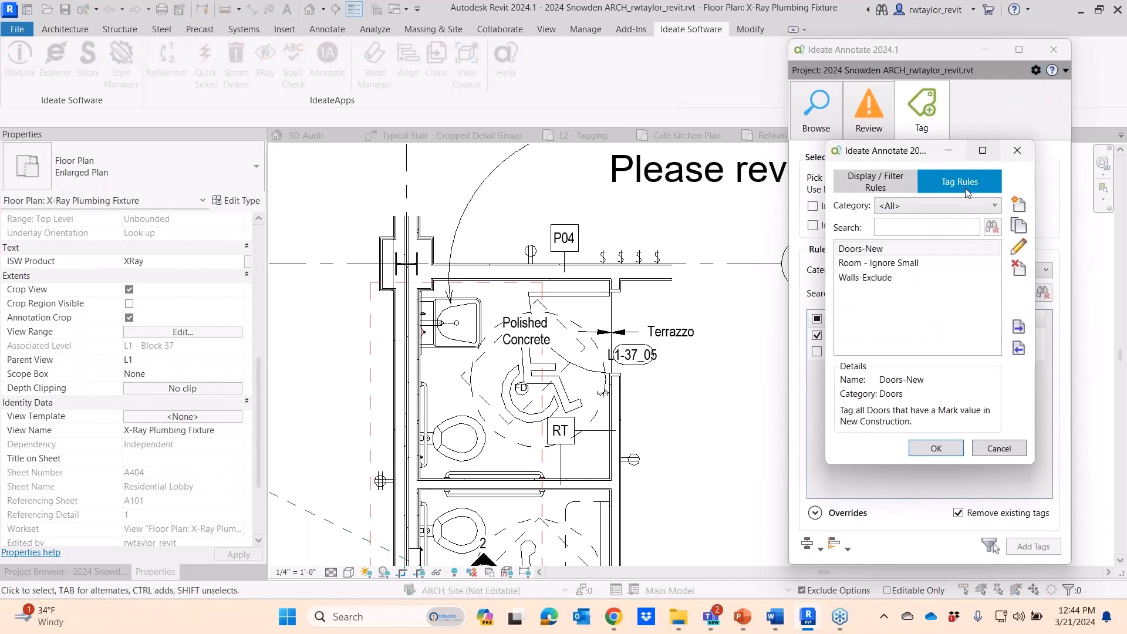
left_click(953, 263)
left_click(1017, 247)
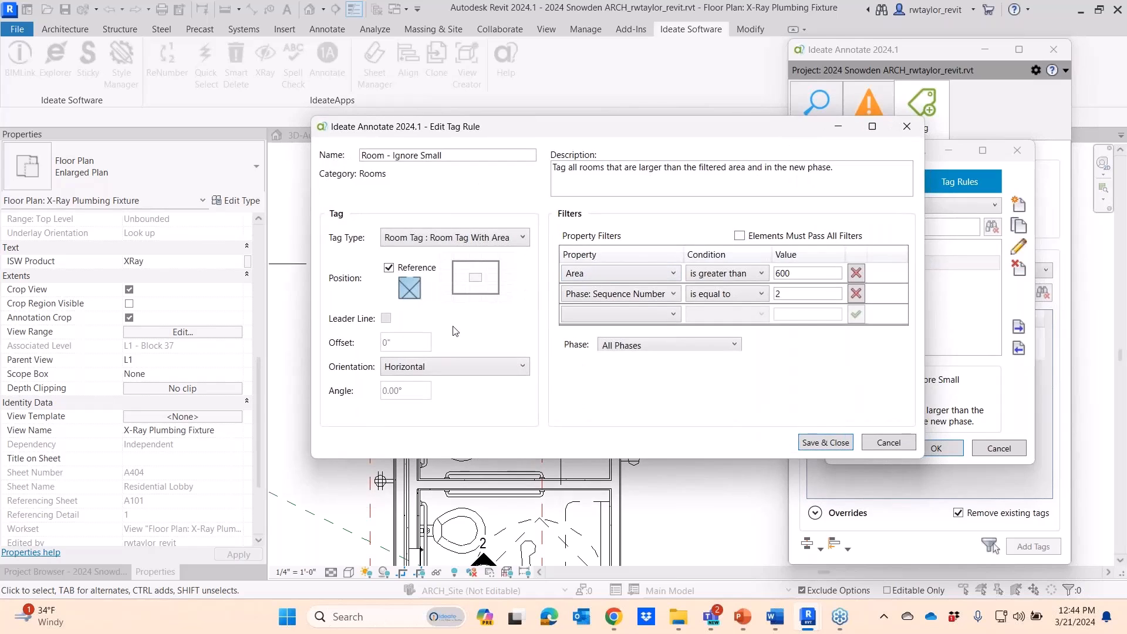
Try a tag position above the room in the Room - Ignore Small rule, return it to the centre, and leave Reference positioning off
left_click(388, 268)
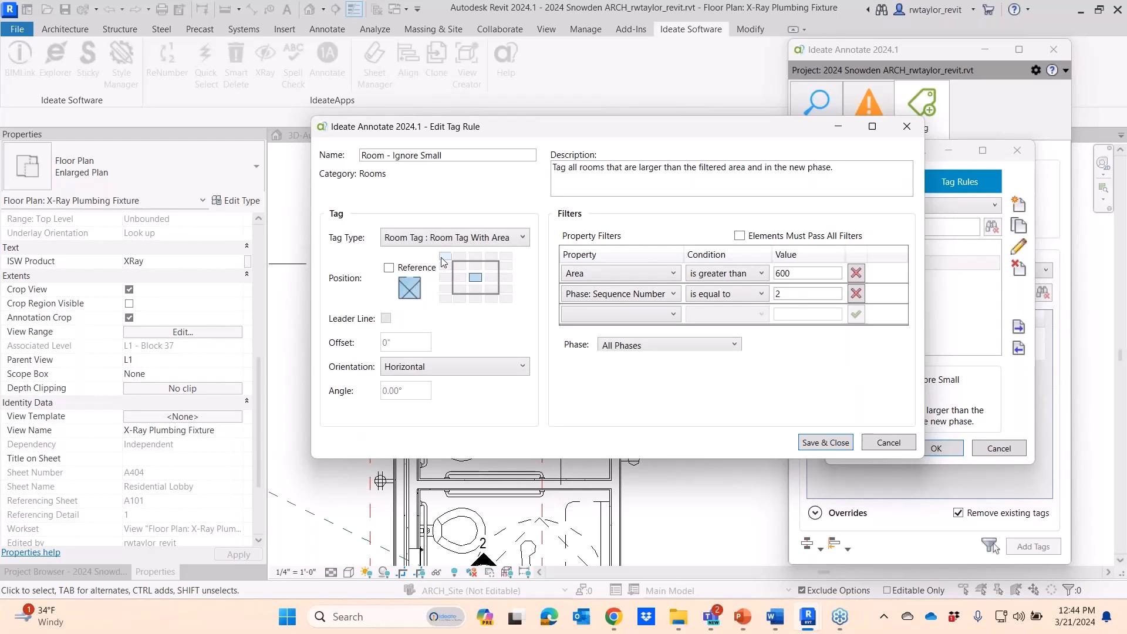
left_click(476, 261)
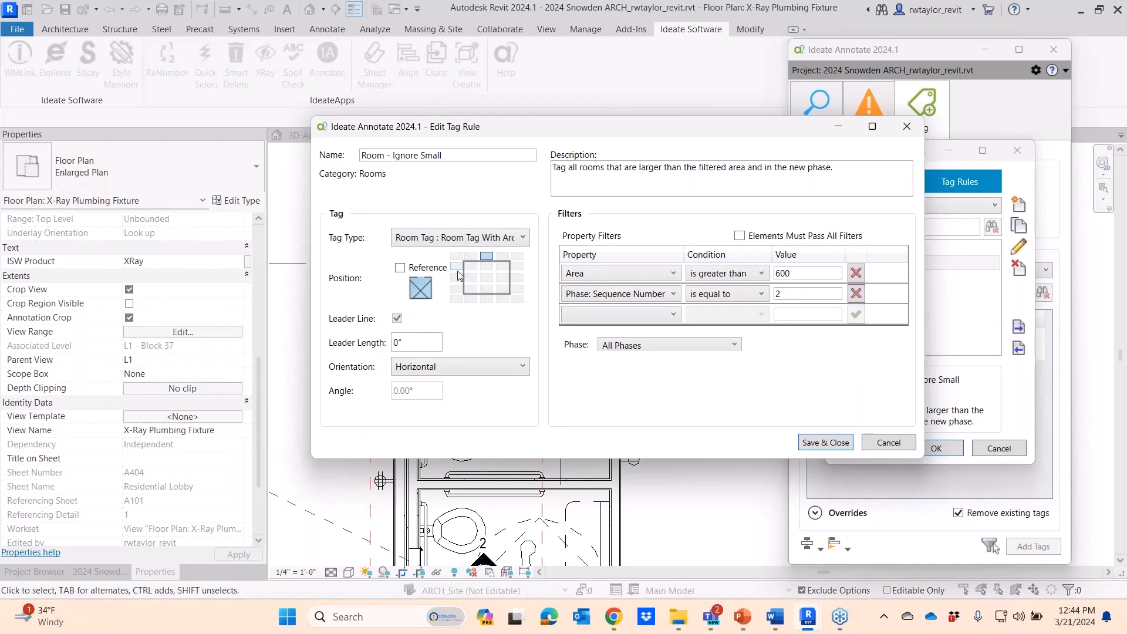
left_click(479, 278)
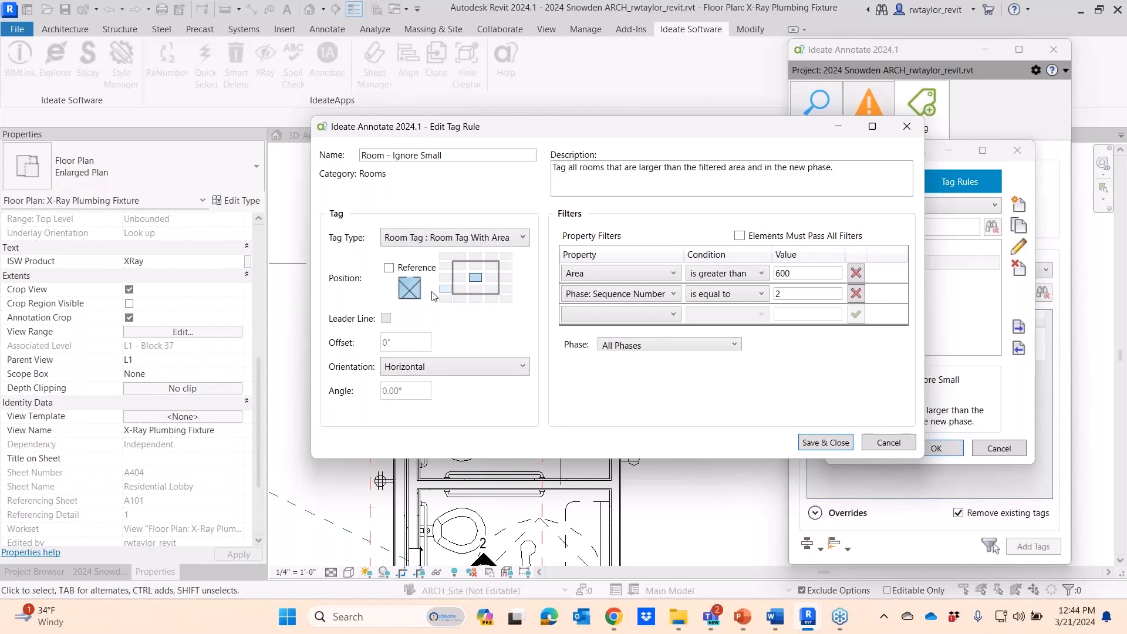
left_click(388, 267)
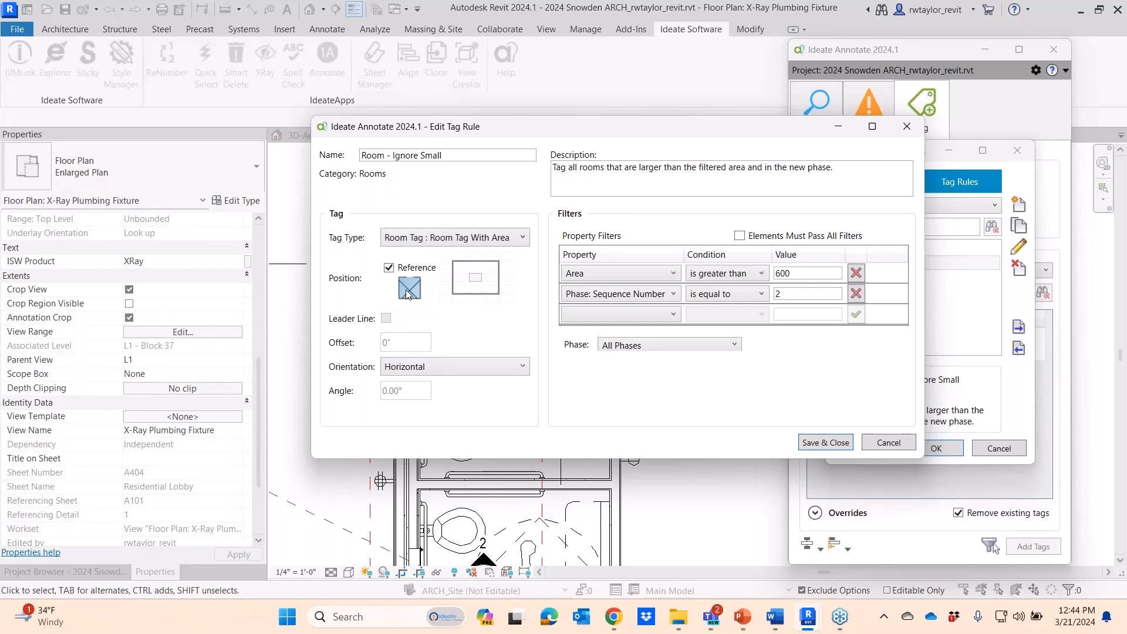
left_click(389, 267)
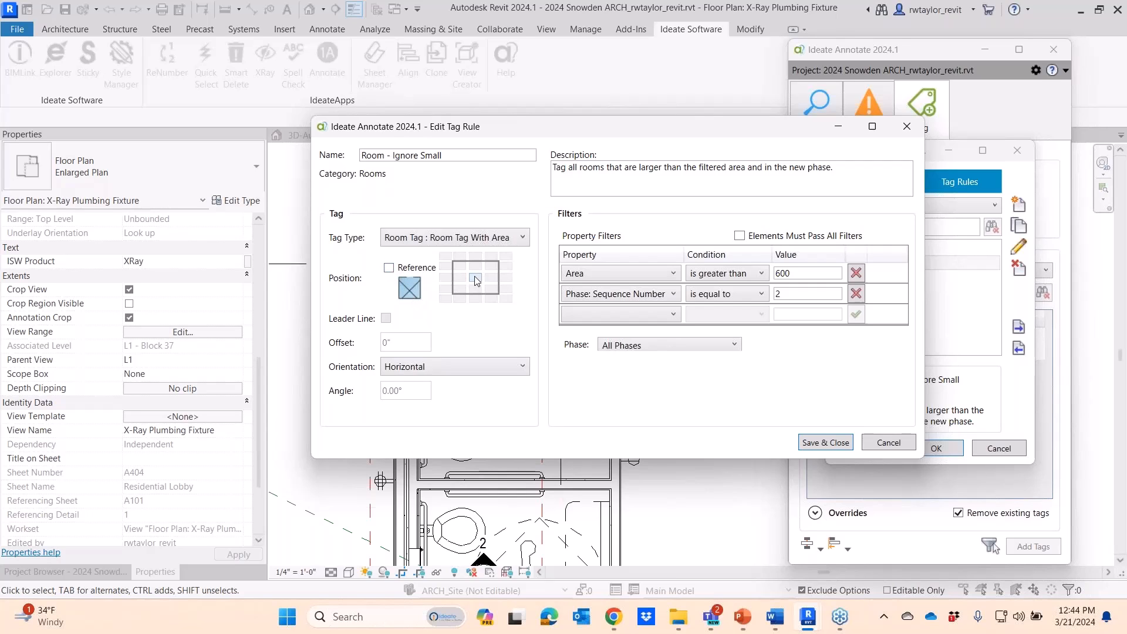